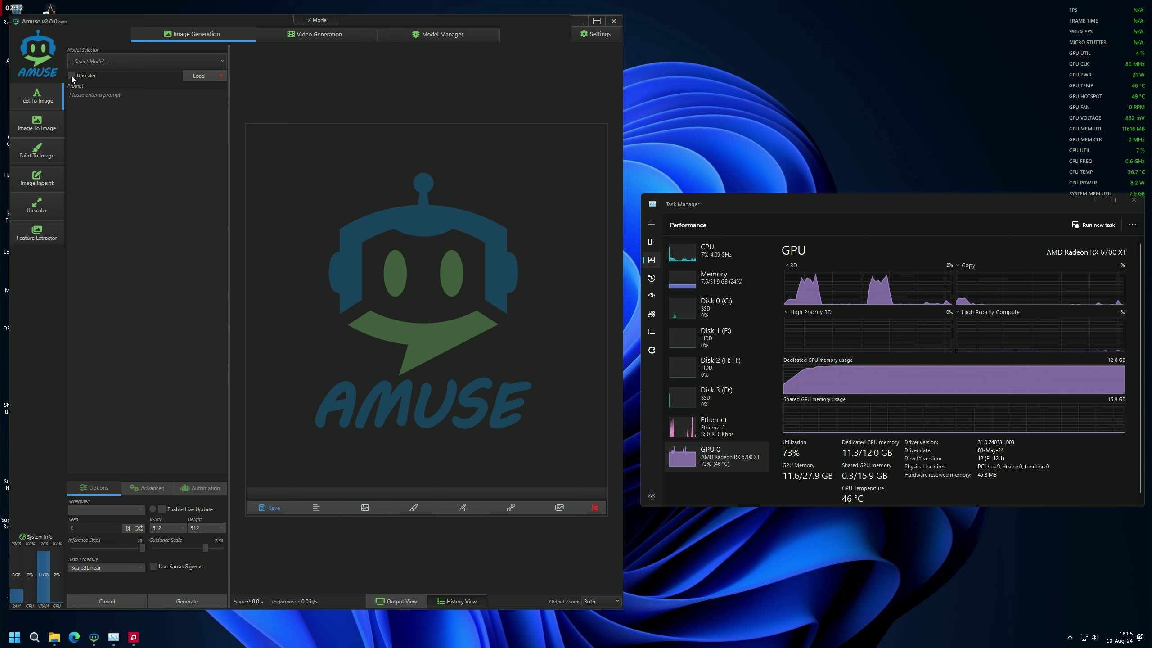
Step: Choose SDXL Turbo as the model for text-to-image generation
{"action": "left_click", "coordinate": [91, 61]}
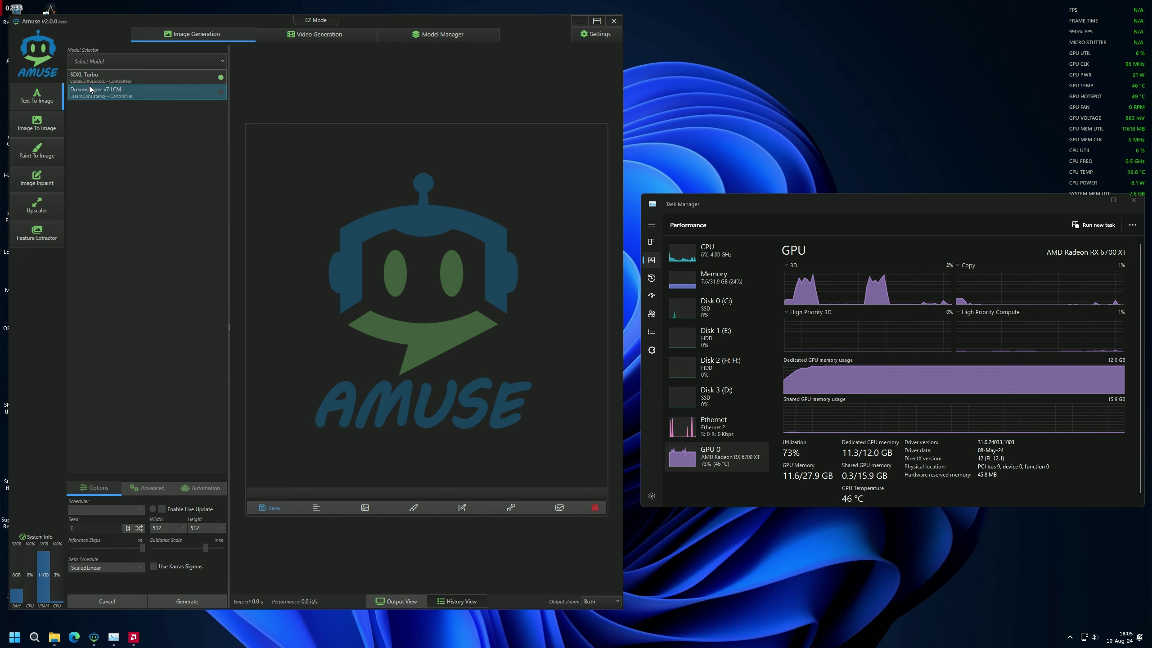
{"action": "left_click", "coordinate": [145, 77]}
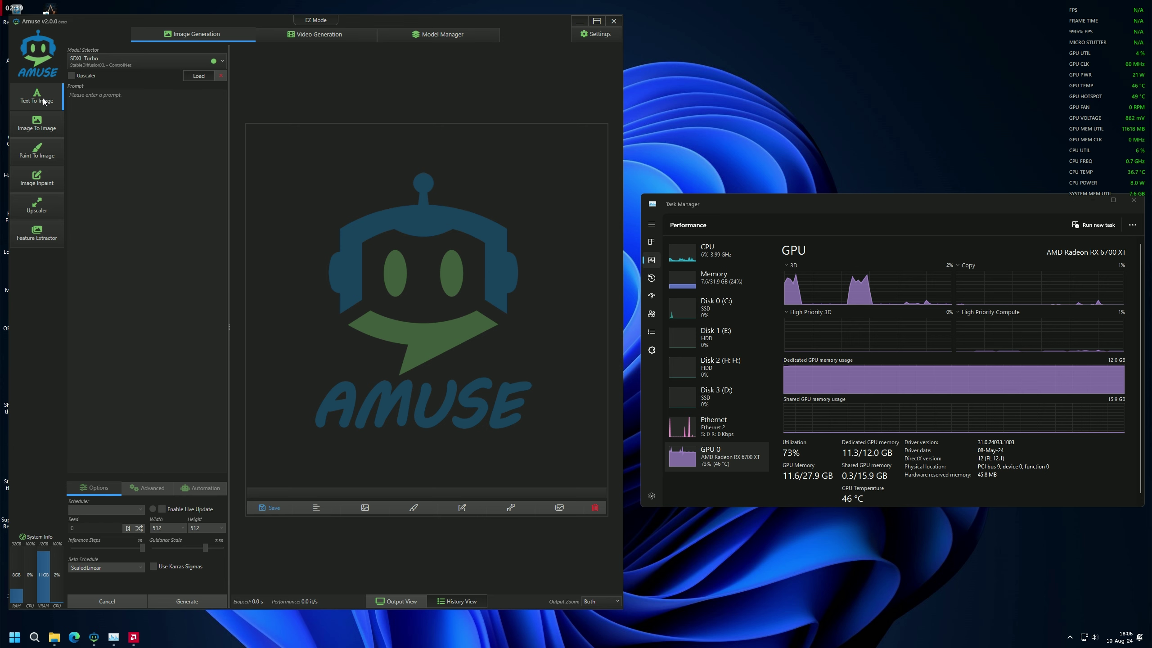
Step: Look over the video generation page, then browse the Stable Diffusion, upscale and ControlNet models in the model manager
{"action": "left_click", "coordinate": [314, 34]}
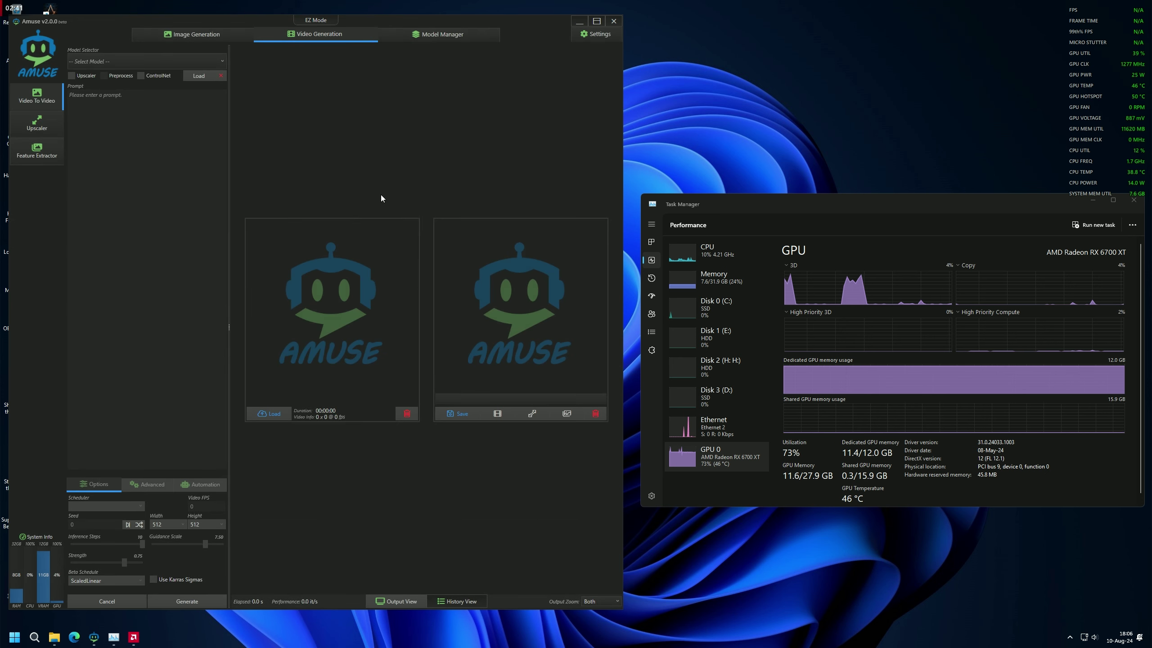
{"action": "left_click", "coordinate": [446, 36]}
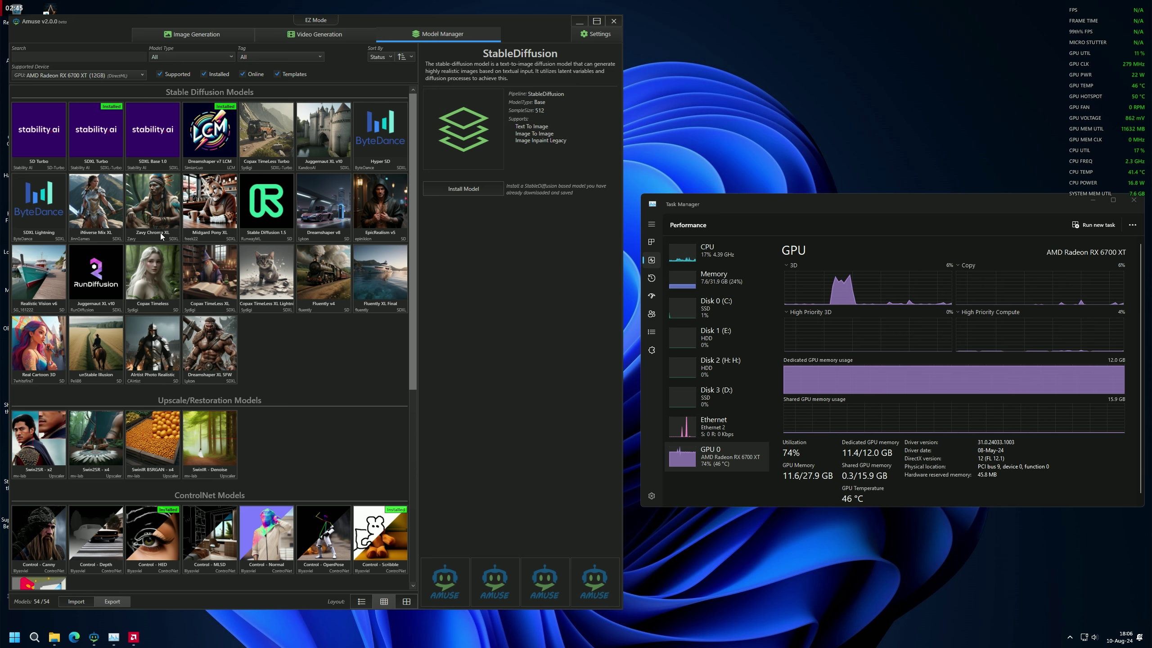
{"action": "scroll", "coordinate": [261, 206], "scroll_direction": "down", "scroll_amount": 1}
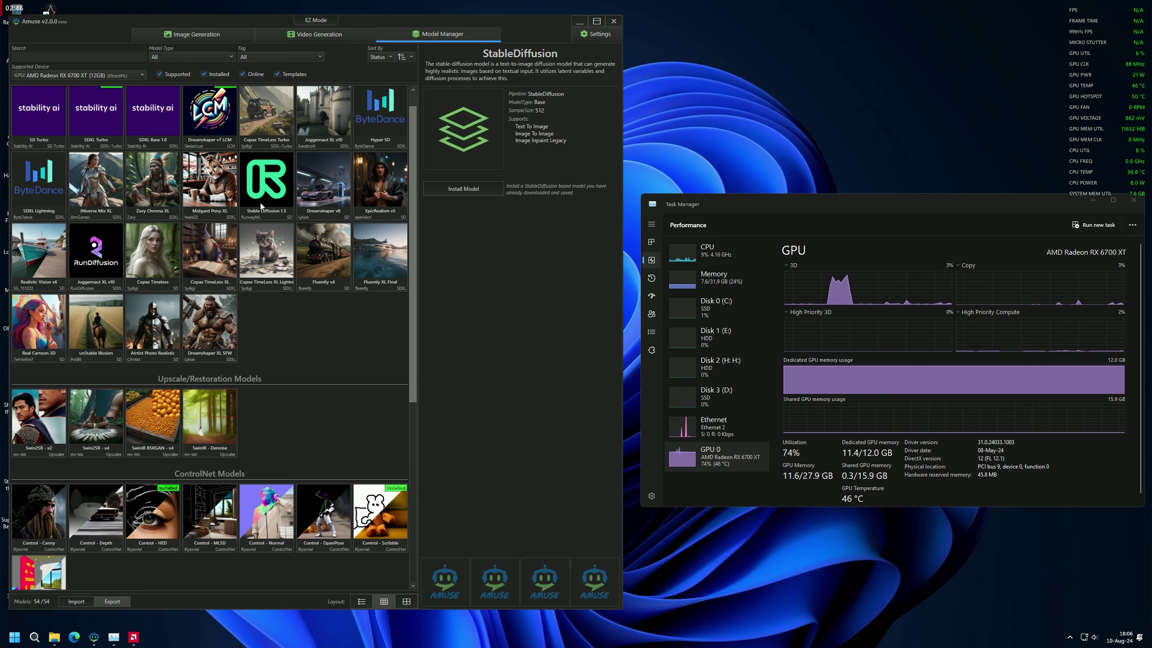
{"action": "scroll", "coordinate": [228, 252], "scroll_direction": "down", "scroll_amount": 1}
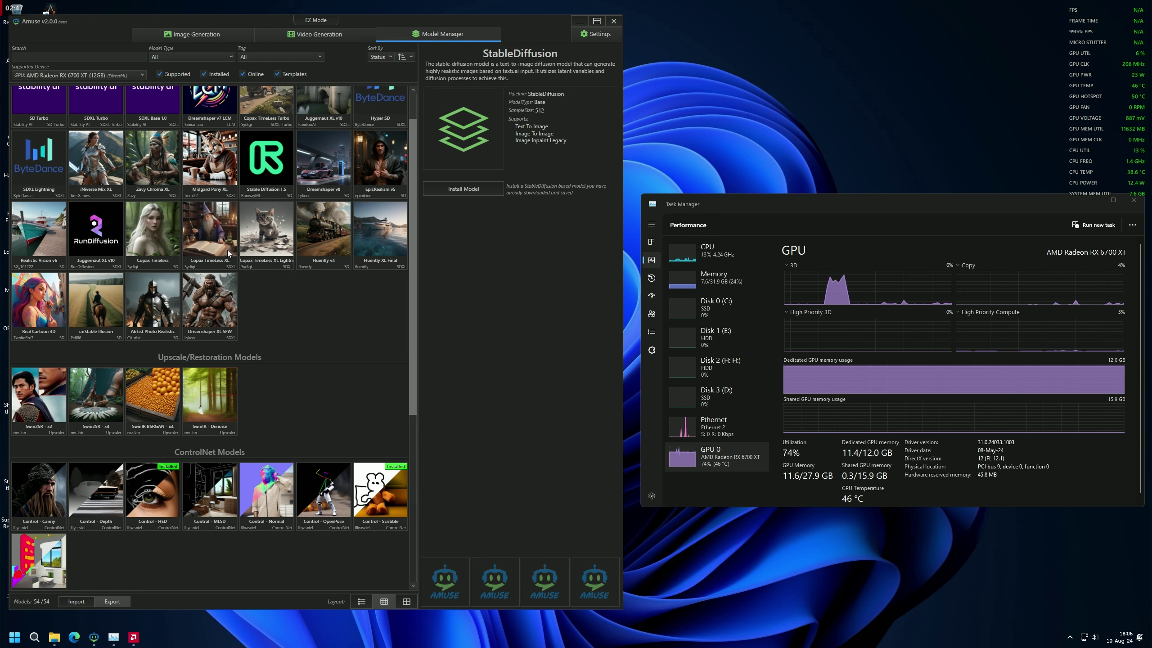
{"action": "scroll", "coordinate": [227, 251], "scroll_direction": "down", "scroll_amount": 2}
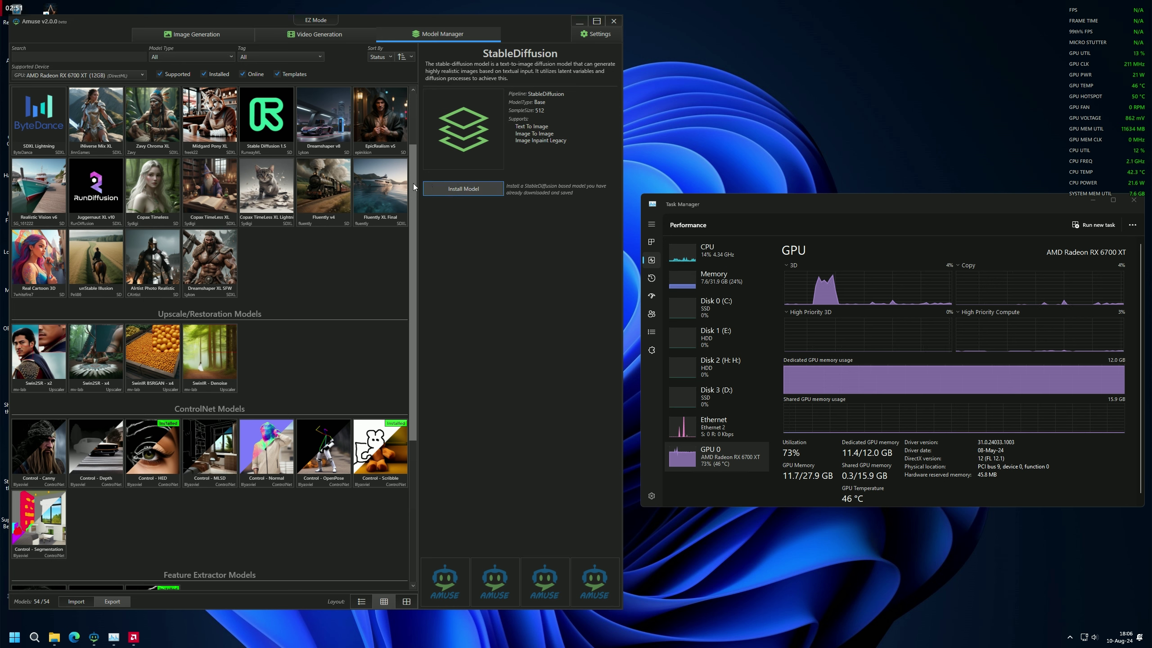
{"action": "scroll", "coordinate": [315, 183], "scroll_direction": "up", "scroll_amount": 2}
{"action": "scroll", "coordinate": [308, 189], "scroll_direction": "up", "scroll_amount": 1}
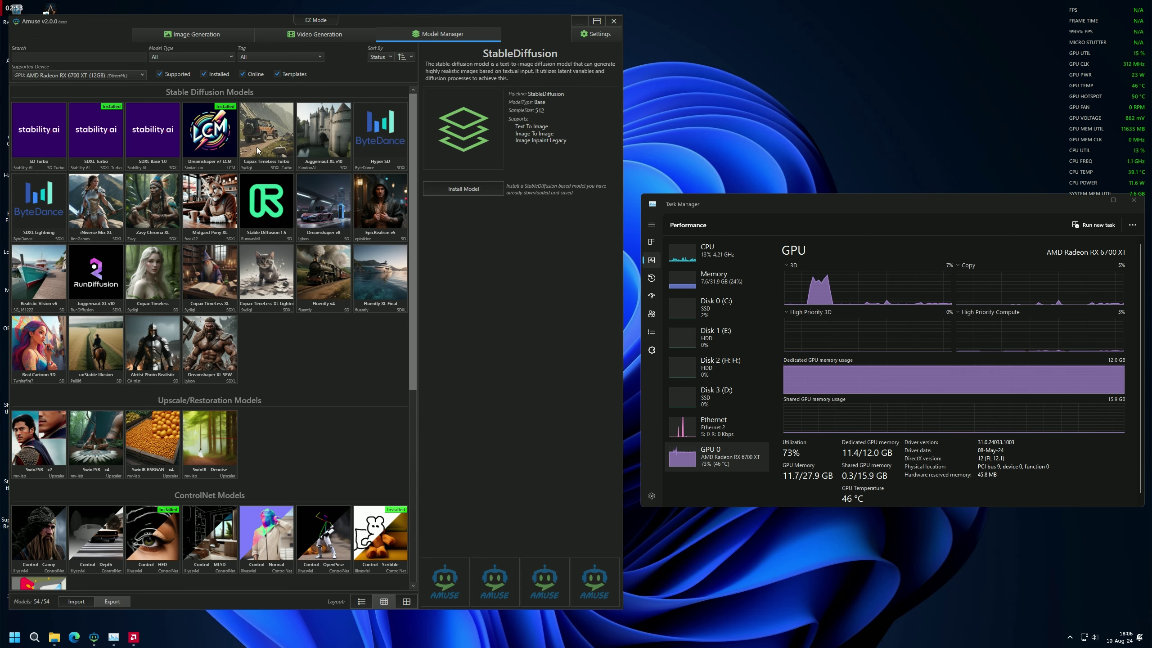
Step: View the details of Dreamshaper v7 LCM, Copax TimeLess Turbo, Juggernaut XL v10, Hyper SD and EpicRealism v5, including memory and disk requirements
{"action": "left_click", "coordinate": [213, 136]}
{"action": "left_click", "coordinate": [265, 139]}
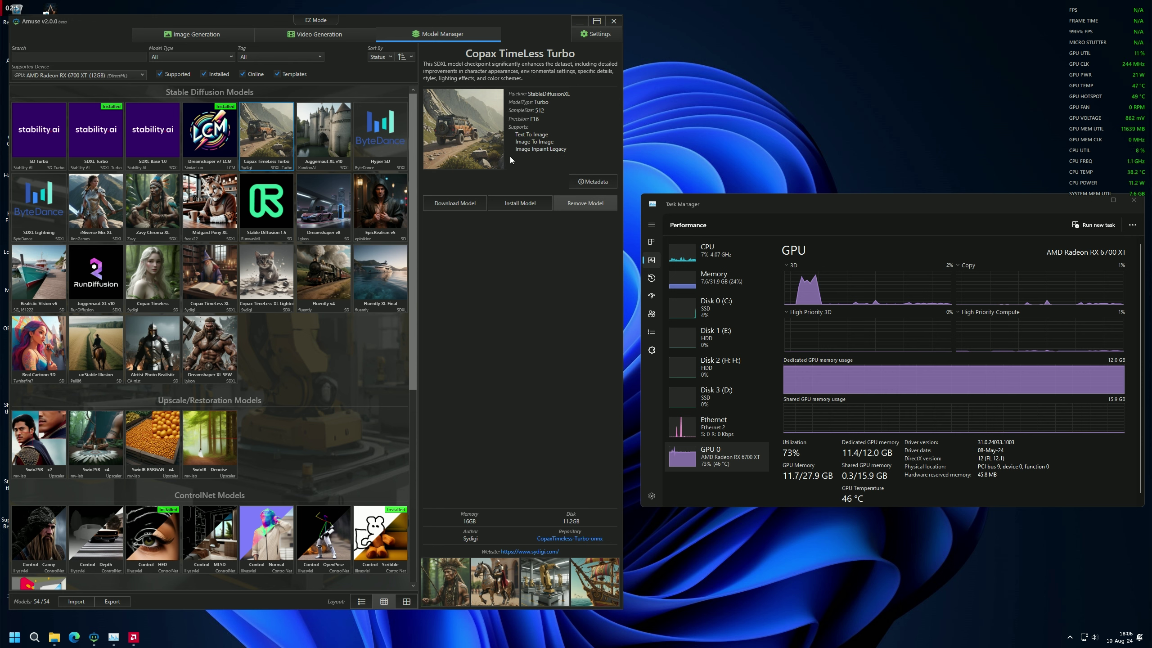
{"action": "mouse_move", "coordinate": [560, 534]}
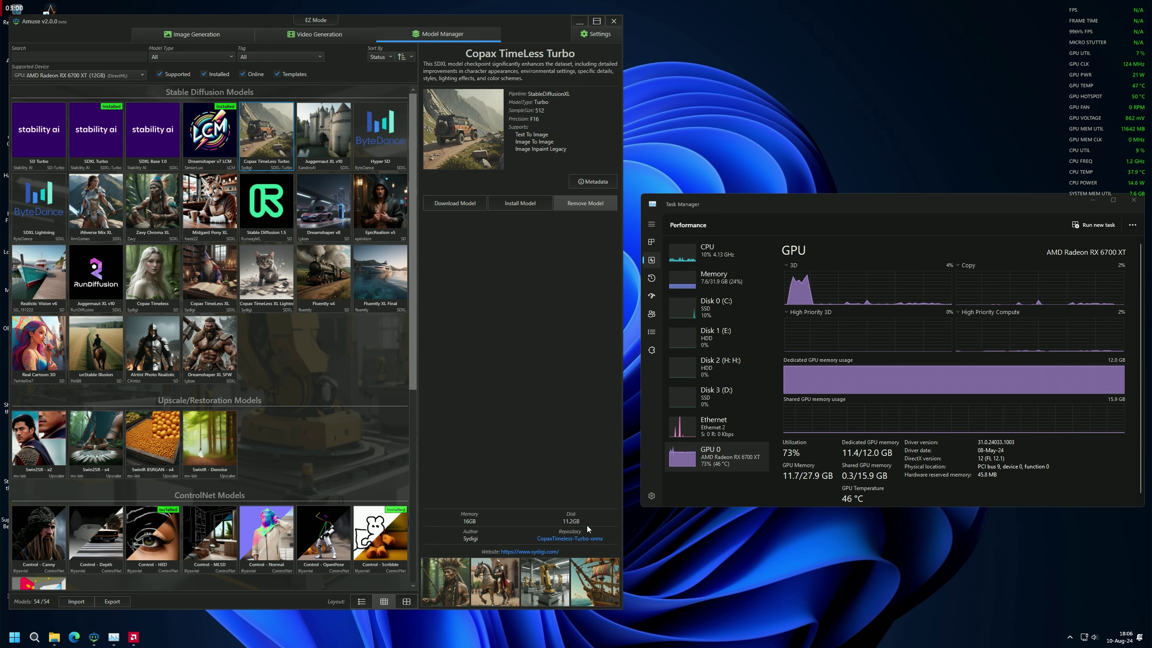
{"action": "left_click", "coordinate": [325, 149]}
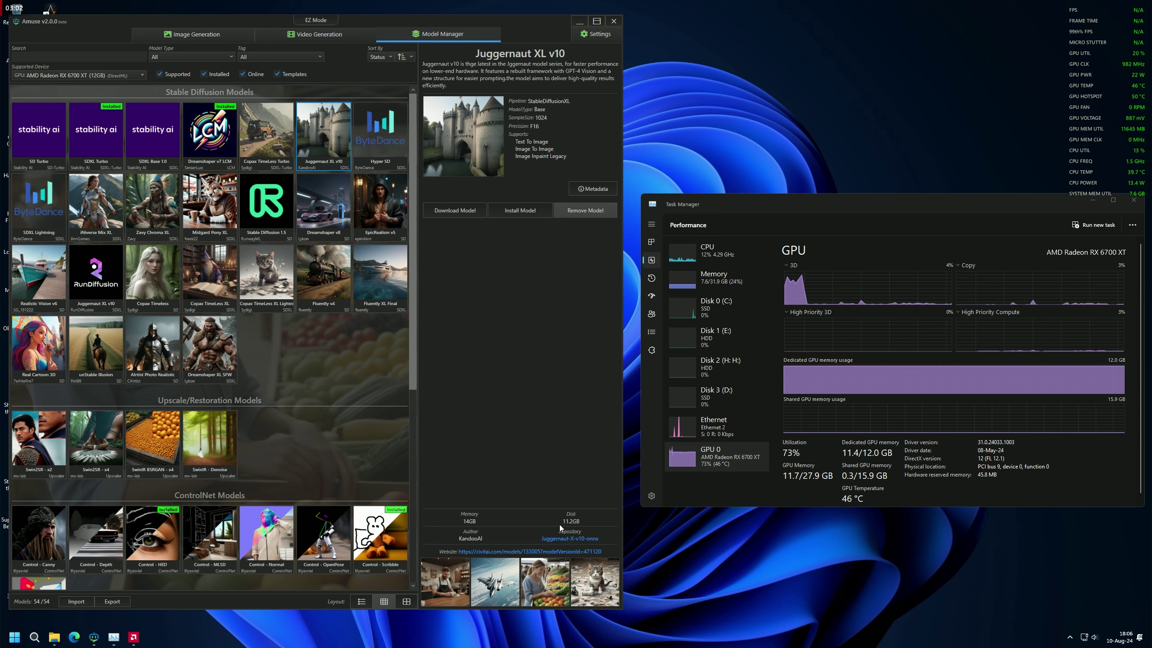
{"action": "left_click", "coordinate": [387, 137]}
{"action": "left_click", "coordinate": [381, 222]}
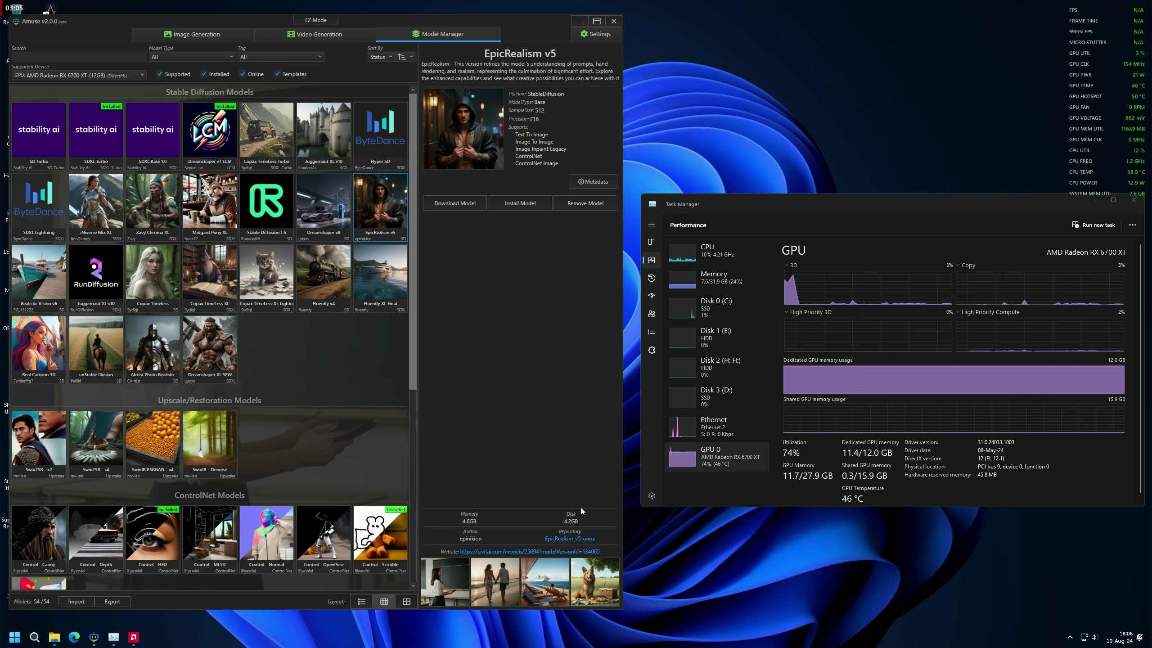
Step: View the details of Dreamshaper v8, Midgard Pony XL, Zavy Chroma XL, iNiverse Mix XL, Copax Timeless and Dreamshaper XL SFW
{"action": "left_click", "coordinate": [320, 200]}
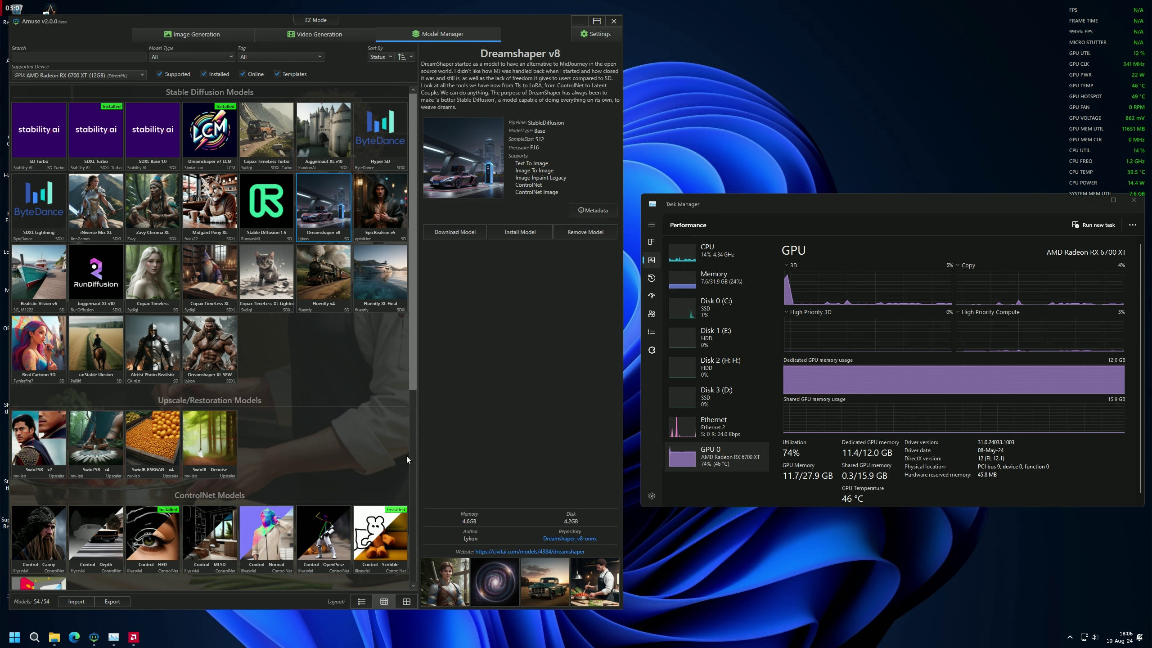
{"action": "left_click", "coordinate": [215, 221]}
{"action": "left_click", "coordinate": [144, 213]}
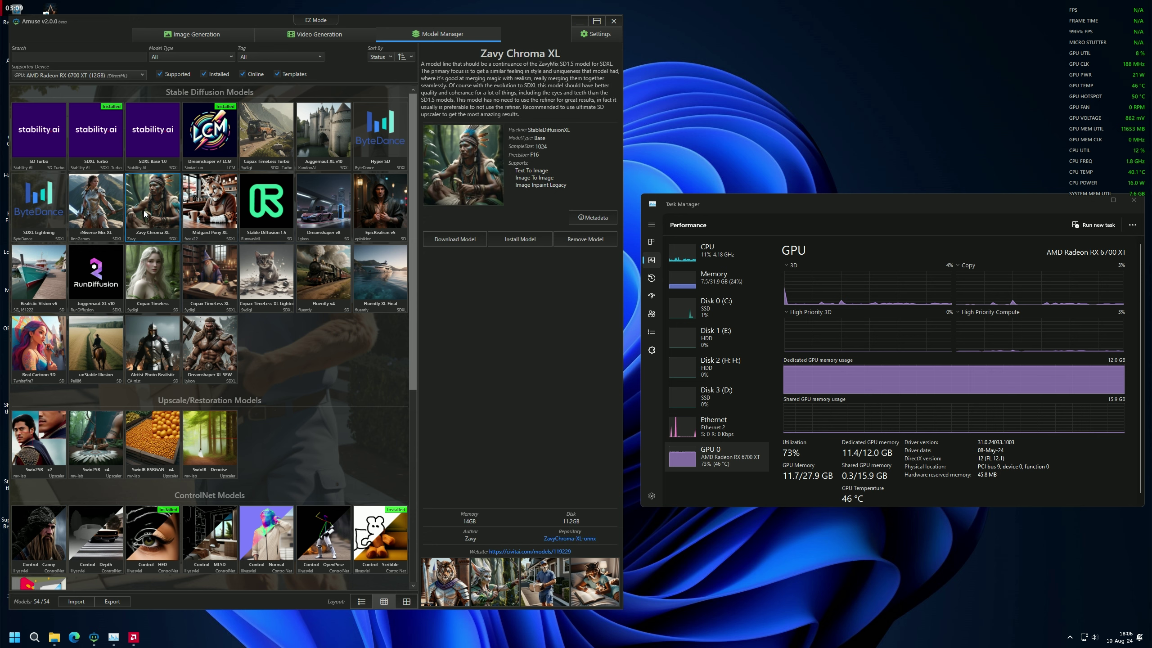
{"action": "left_click", "coordinate": [85, 209]}
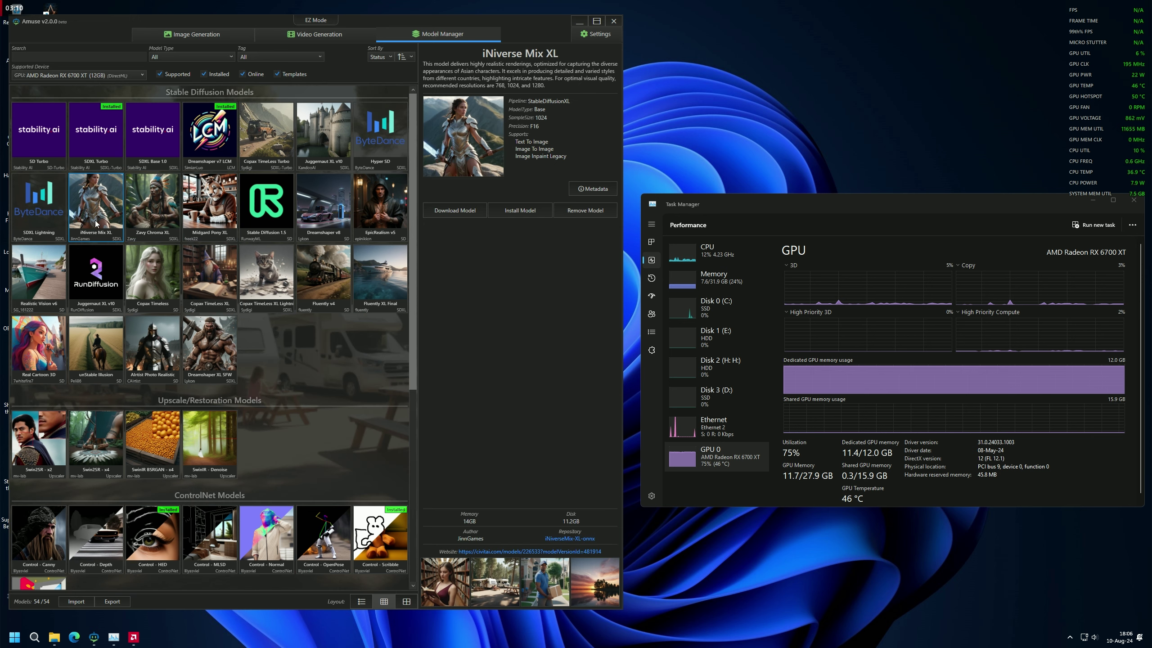
{"action": "left_click", "coordinate": [152, 278]}
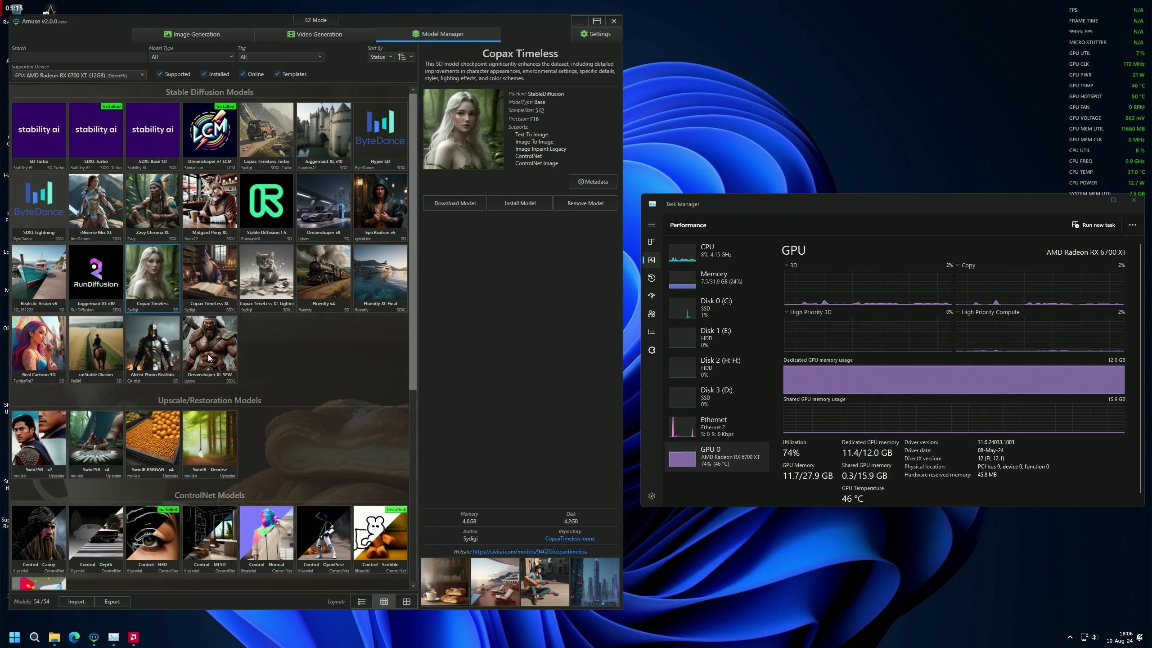
{"action": "left_click", "coordinate": [205, 368]}
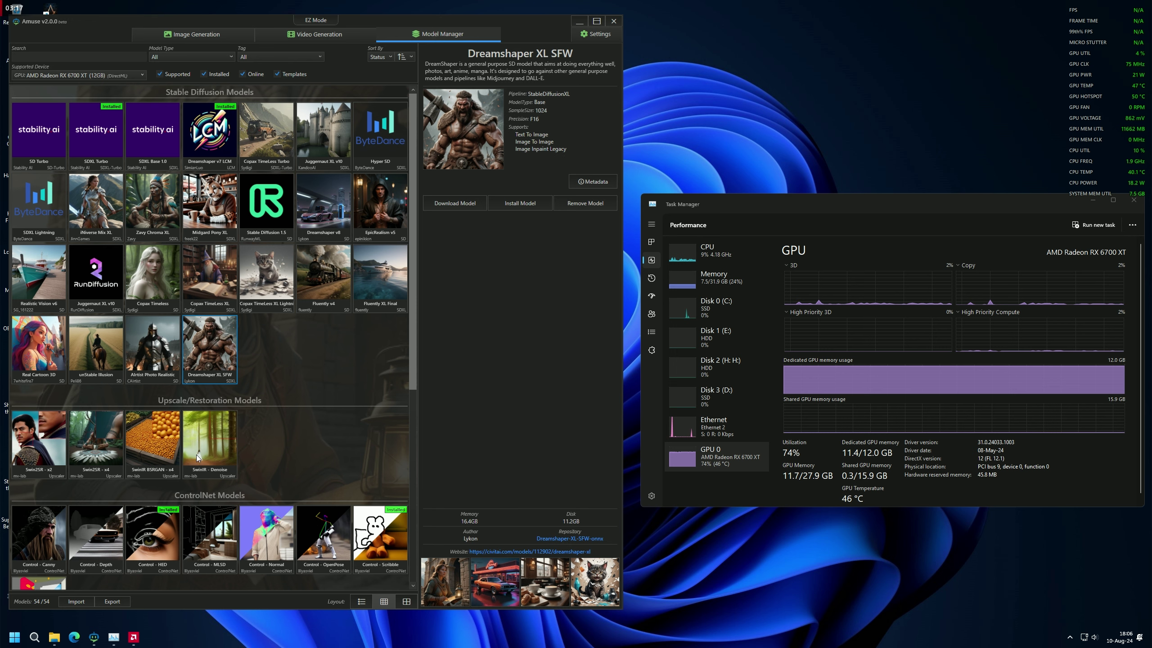
Step: View the details of the upscale and restoration models SwinIR - Denoise, SwinIR BSRGAN - x4, Swin2SR - x4 and Swin2SR - x2
{"action": "scroll", "coordinate": [190, 441], "scroll_direction": "down", "scroll_amount": 1}
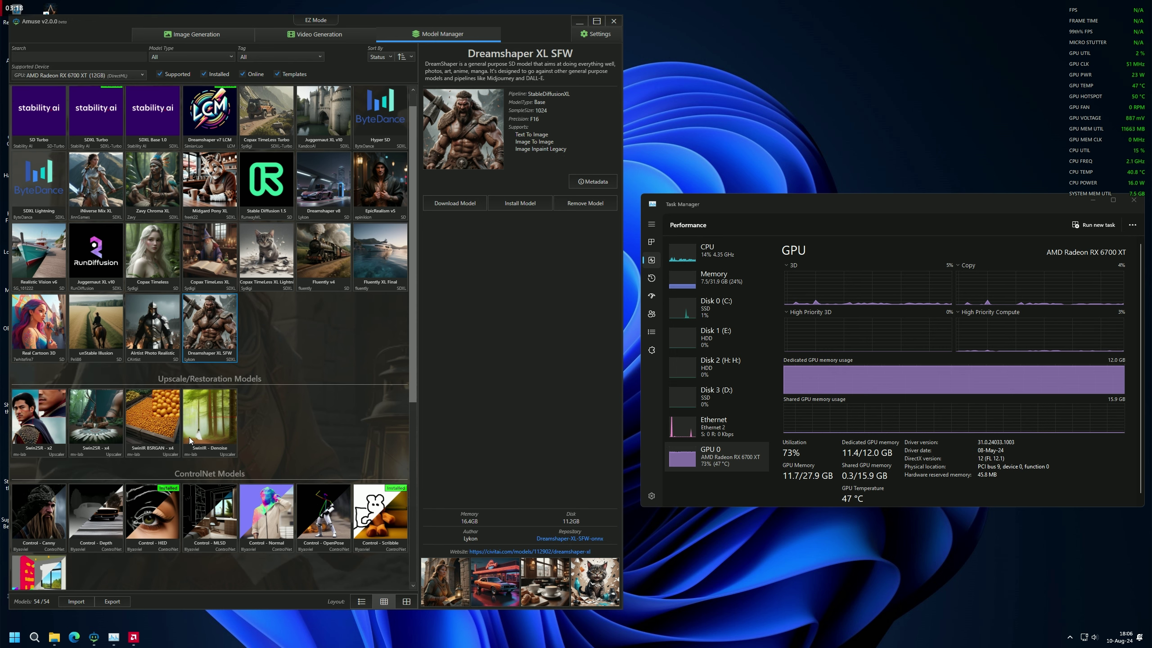
{"action": "left_click", "coordinate": [193, 431]}
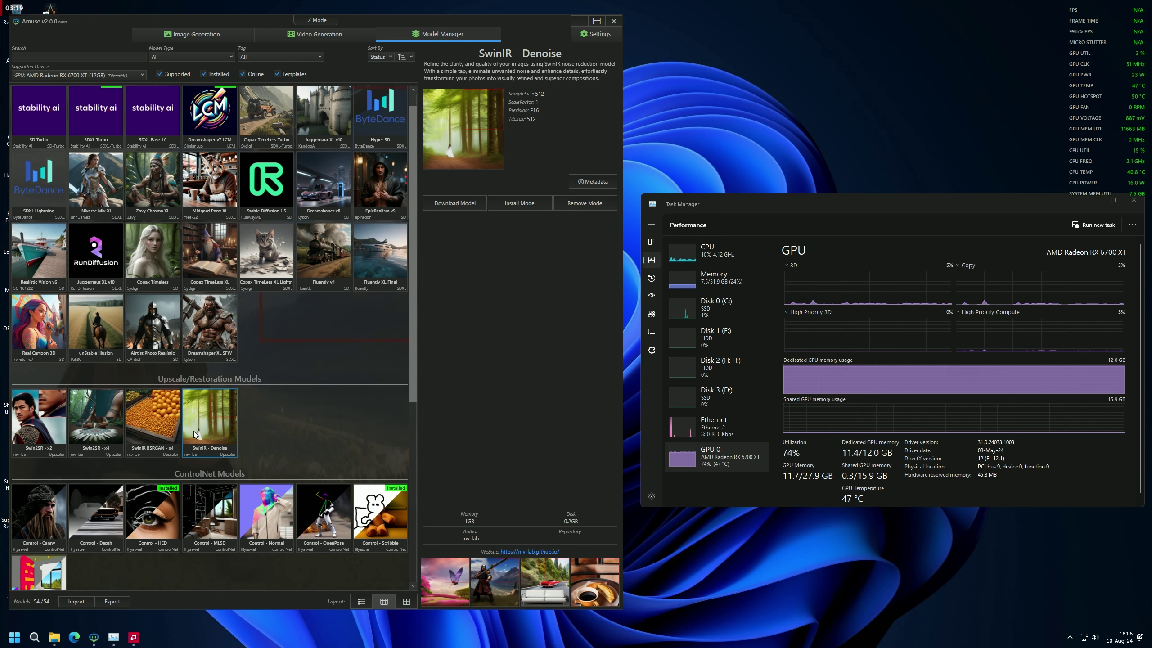
{"action": "left_click", "coordinate": [165, 432]}
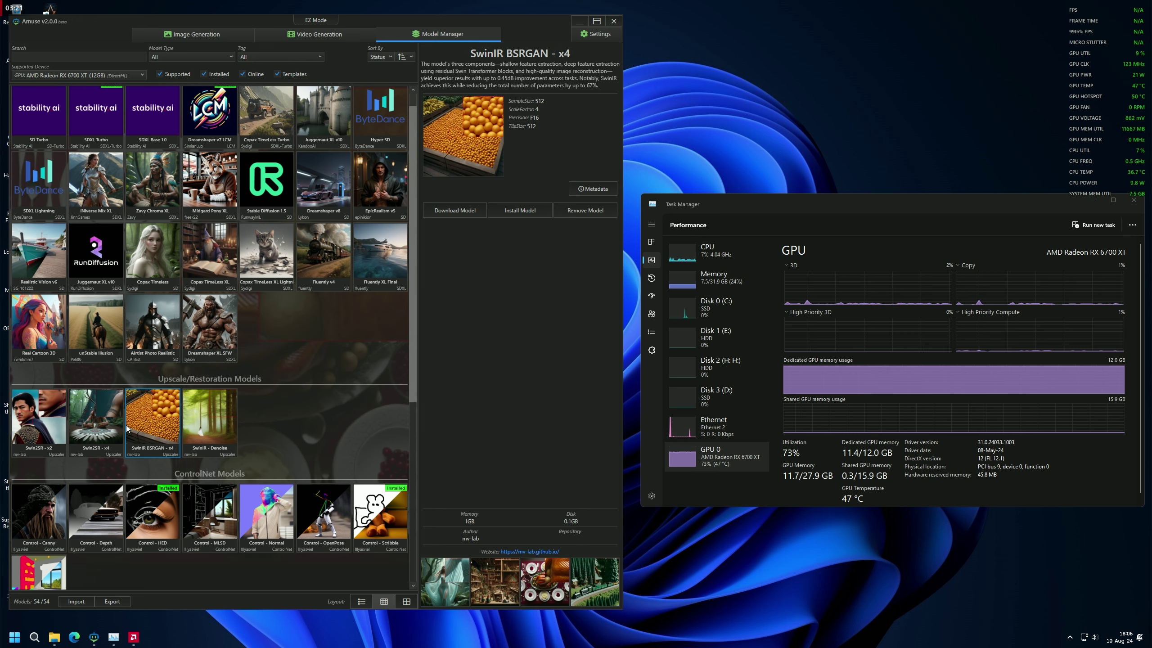
{"action": "left_click", "coordinate": [94, 423]}
{"action": "left_click", "coordinate": [39, 418]}
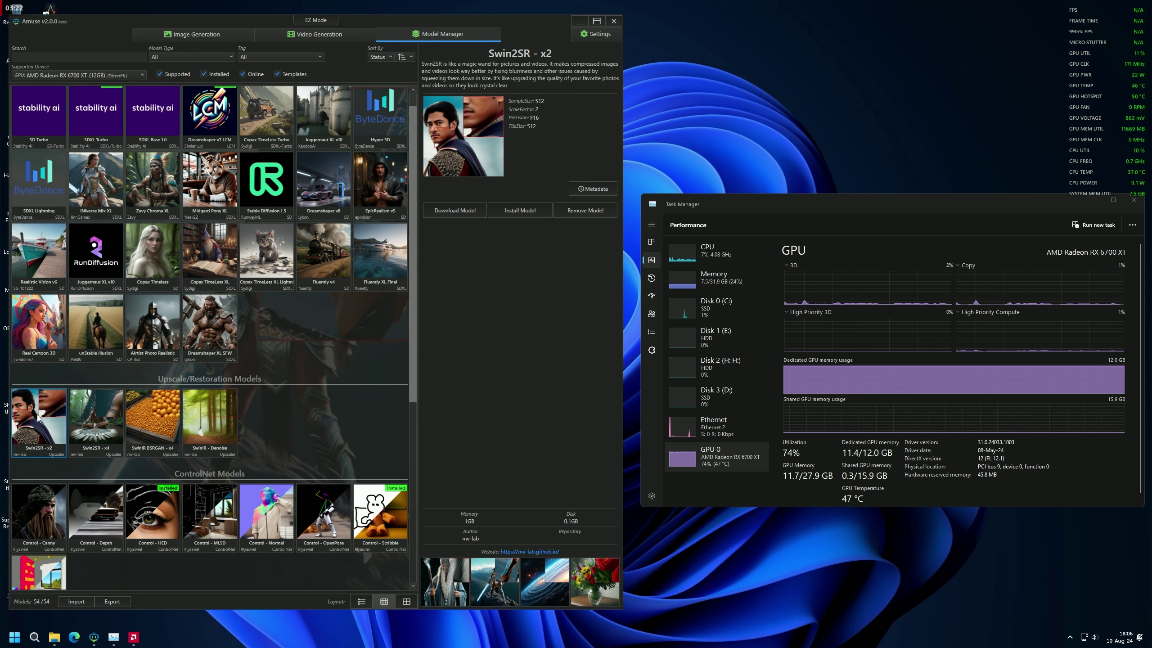
Step: View the details of the Depth, HED, MLSD and Normal ControlNet models
{"action": "scroll", "coordinate": [97, 418], "scroll_direction": "down", "scroll_amount": 2}
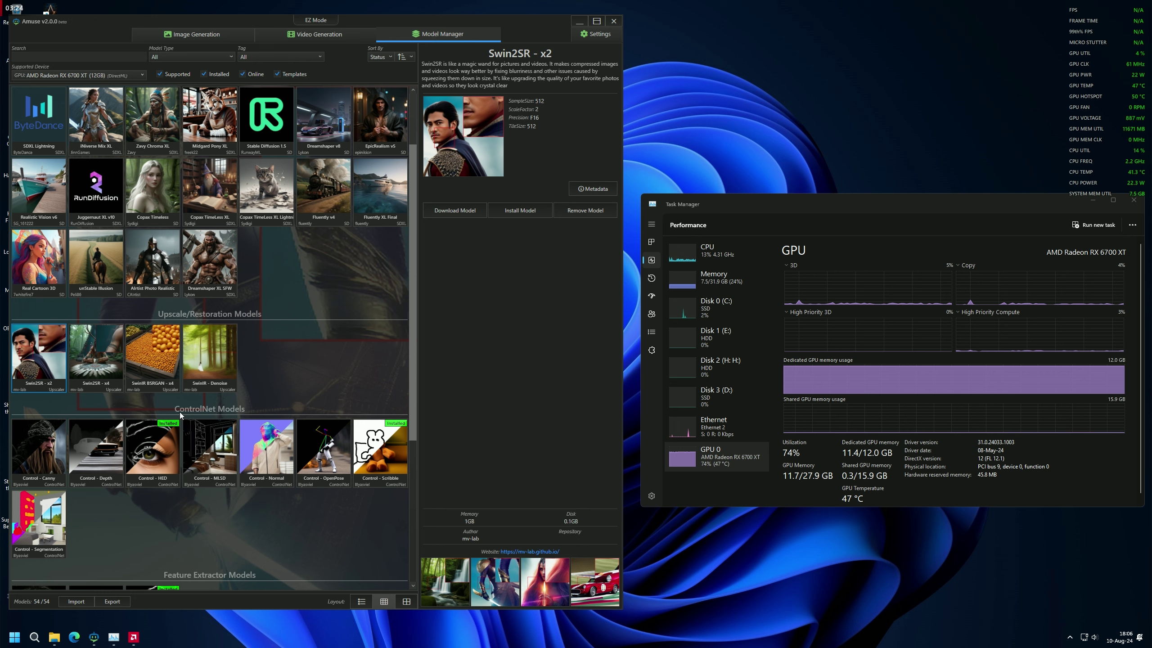
{"action": "scroll", "coordinate": [200, 416], "scroll_direction": "down", "scroll_amount": 1}
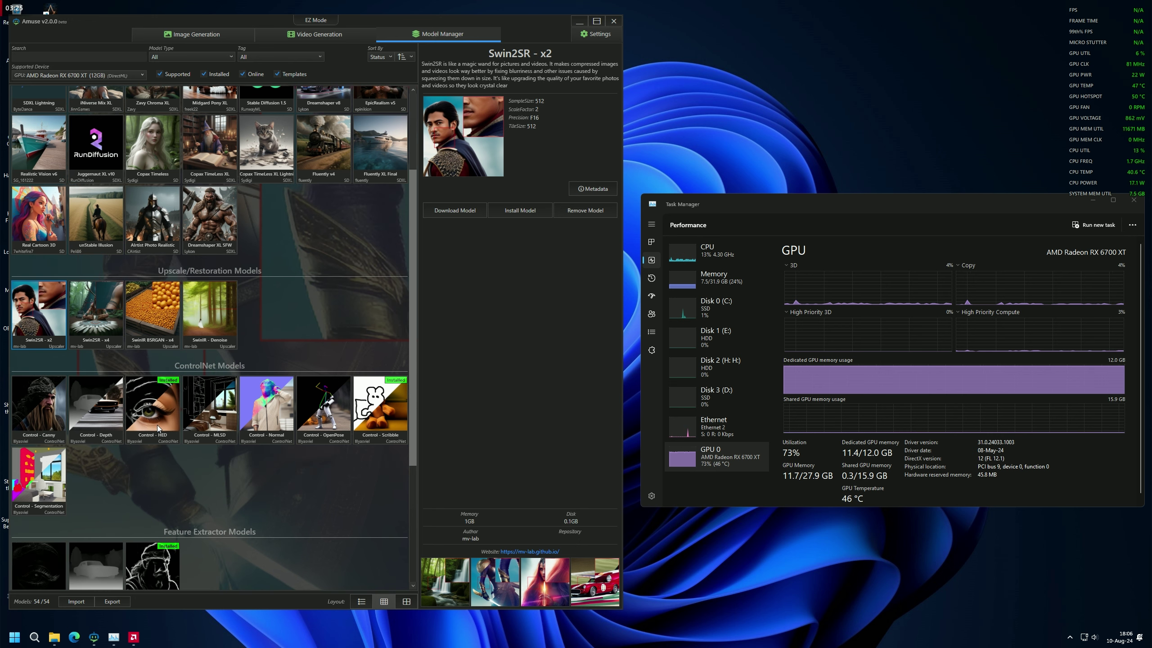
{"action": "left_click", "coordinate": [122, 415]}
{"action": "left_click", "coordinate": [155, 409]}
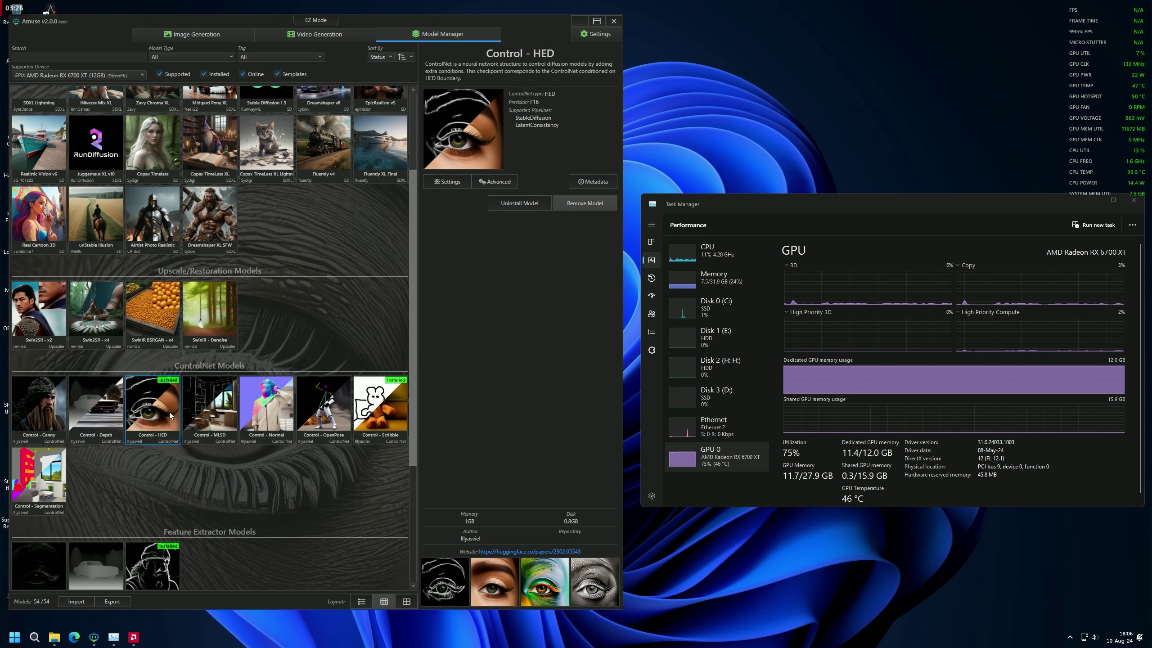
{"action": "left_click", "coordinate": [227, 417]}
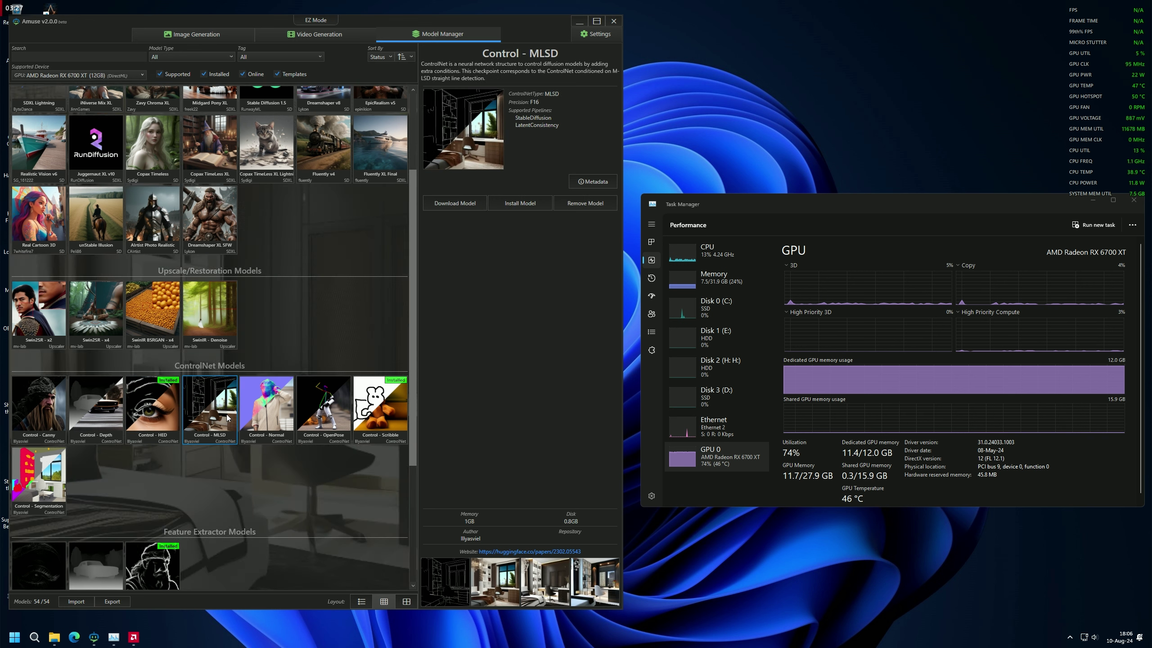
{"action": "left_click", "coordinate": [272, 412]}
Step: Browse the feature extractor models and model install templates, then return to the start of the model list
{"action": "scroll", "coordinate": [270, 414], "scroll_direction": "down", "scroll_amount": 2}
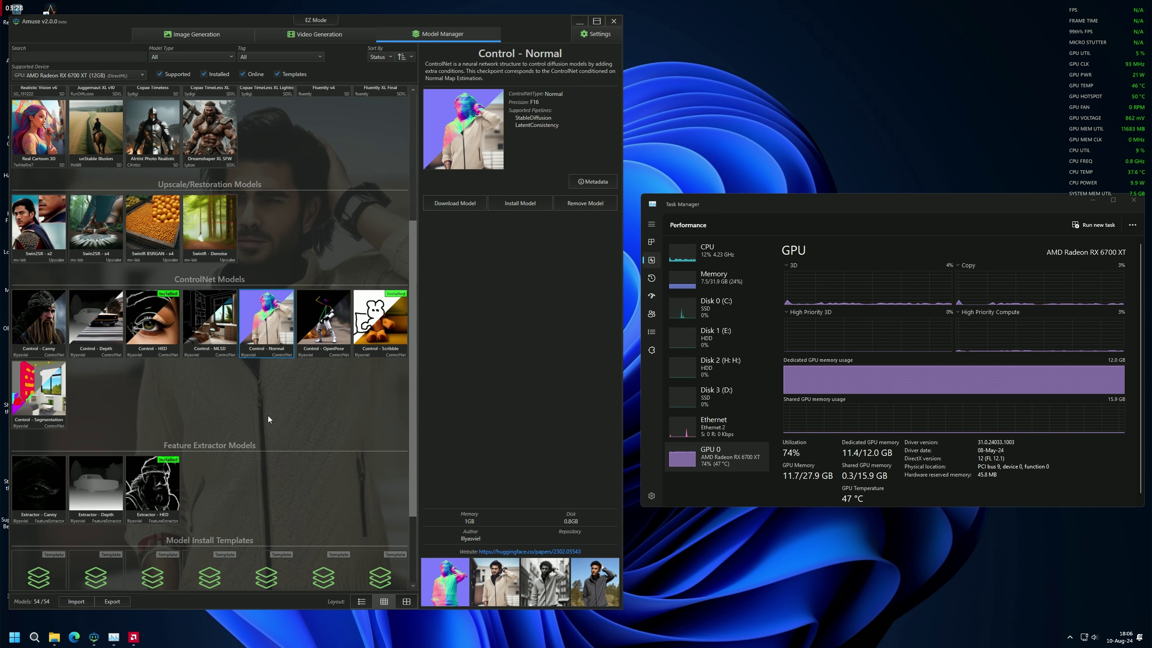
{"action": "scroll", "coordinate": [268, 417], "scroll_direction": "down", "scroll_amount": 2}
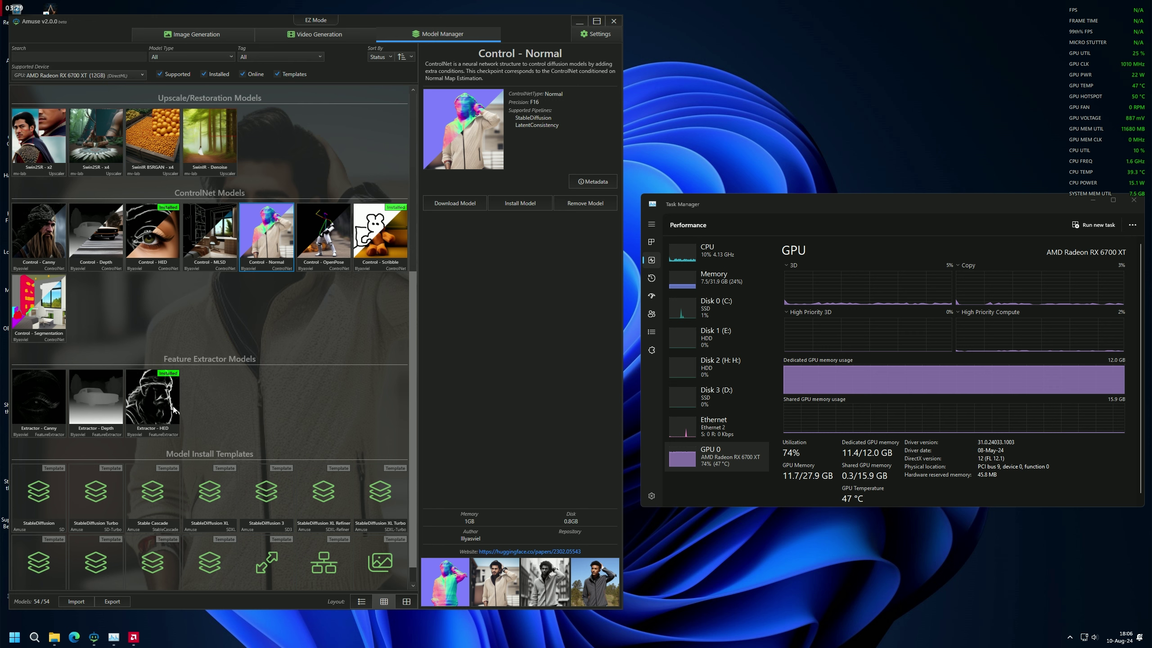
{"action": "scroll", "coordinate": [199, 410], "scroll_direction": "down", "scroll_amount": 1}
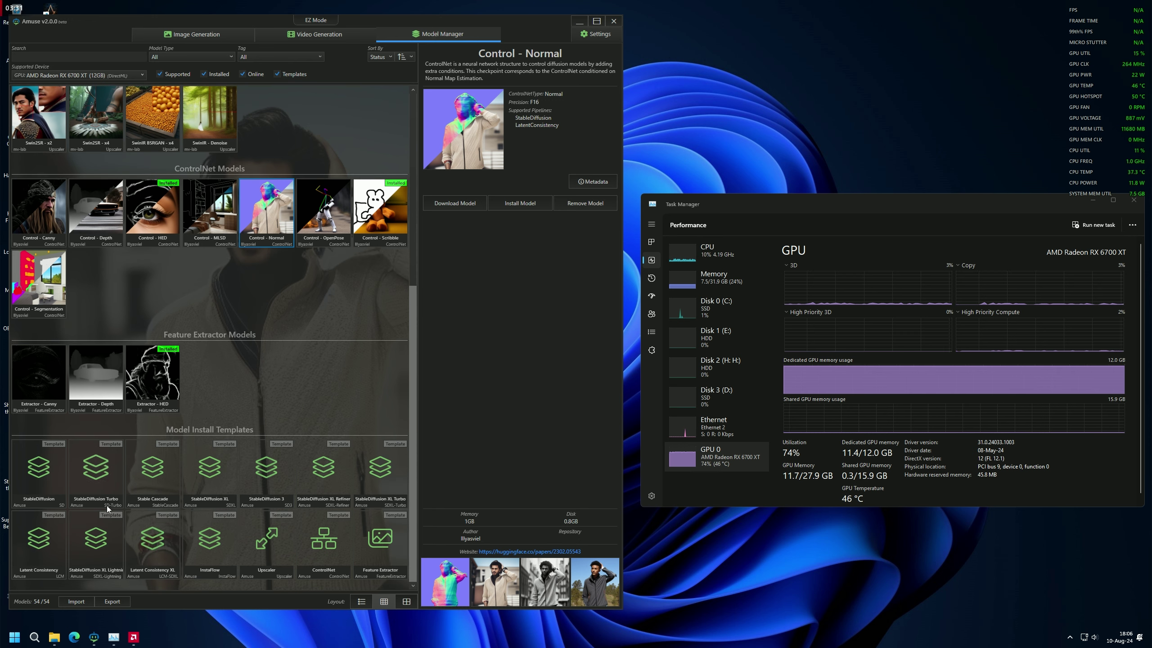
{"action": "scroll", "coordinate": [350, 371], "scroll_direction": "up", "scroll_amount": 8}
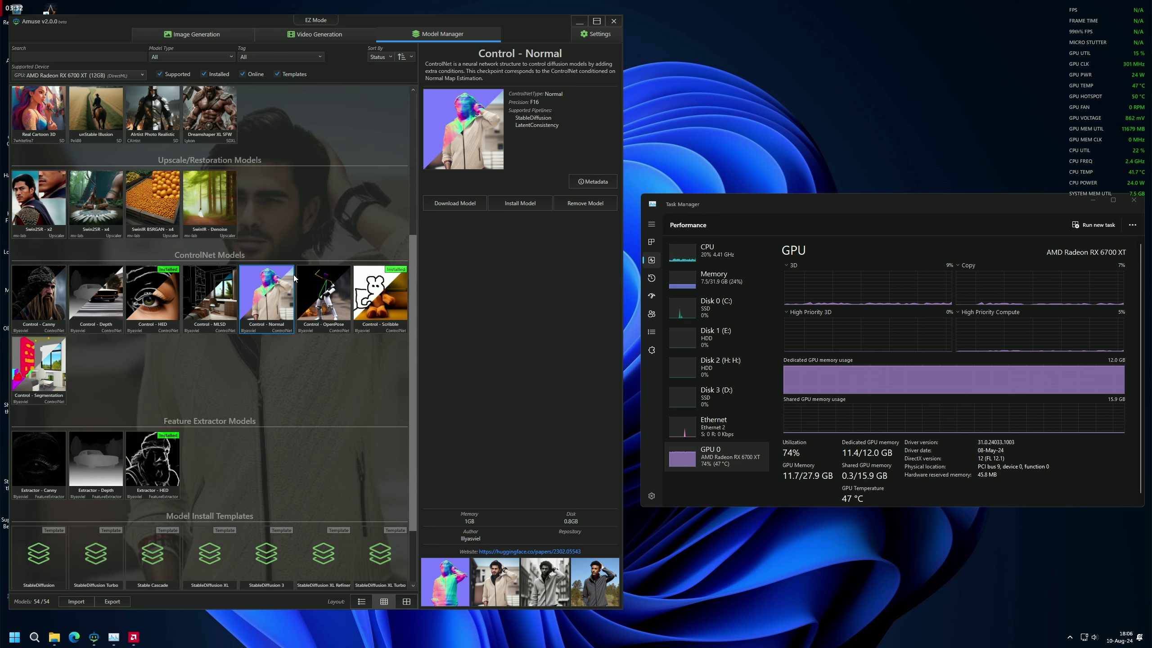
{"action": "scroll", "coordinate": [164, 99], "scroll_direction": "up", "scroll_amount": 4}
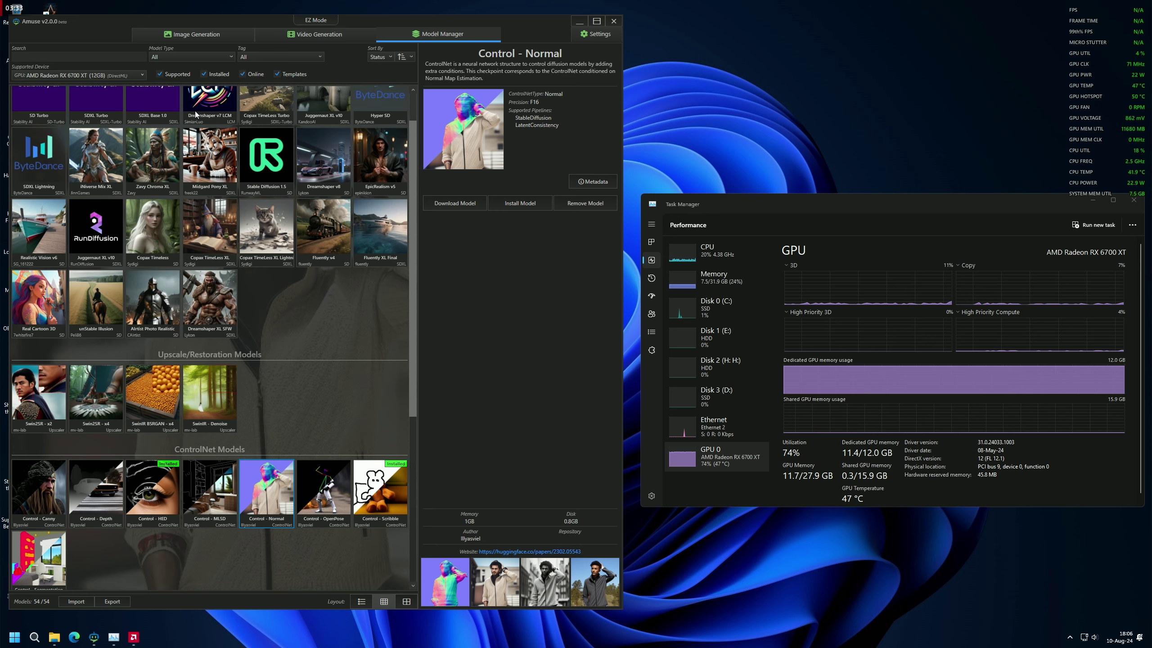
{"action": "scroll", "coordinate": [197, 114], "scroll_direction": "up", "scroll_amount": 2}
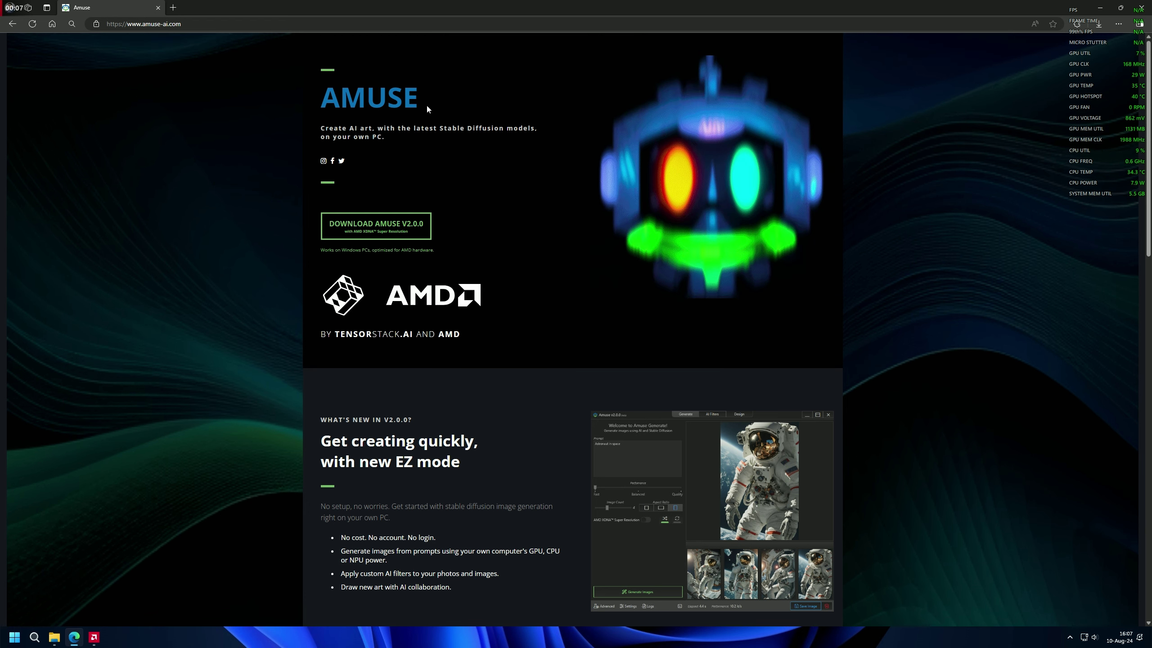
Step: On the Amuse website in the browser, read the download offer and the EZ mode feature list for v2.0.0
{"action": "mouse_move", "coordinate": [426, 103]}
{"action": "left_mouse_down"}
{"action": "mouse_move", "coordinate": [320, 105]}
{"action": "mouse_move", "coordinate": [425, 110]}
{"action": "left_mouse_up"}
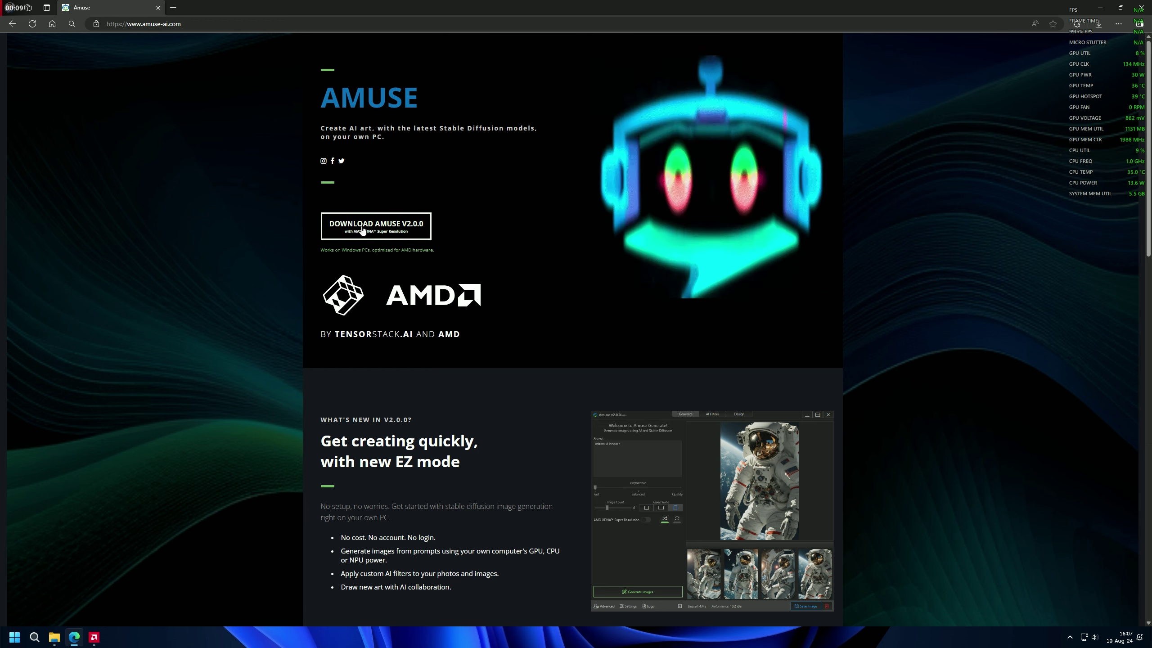
{"action": "scroll", "coordinate": [383, 335], "scroll_direction": "down", "scroll_amount": 3}
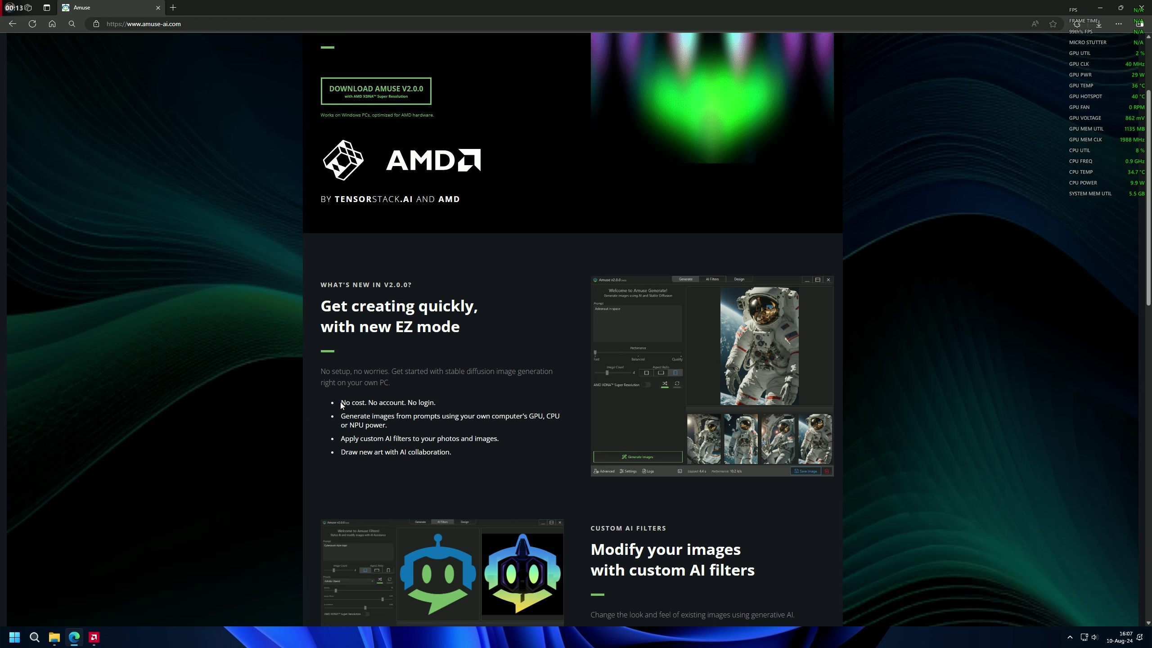
{"action": "left_click_drag", "start_coordinate": [338, 402], "coordinate": [371, 403]}
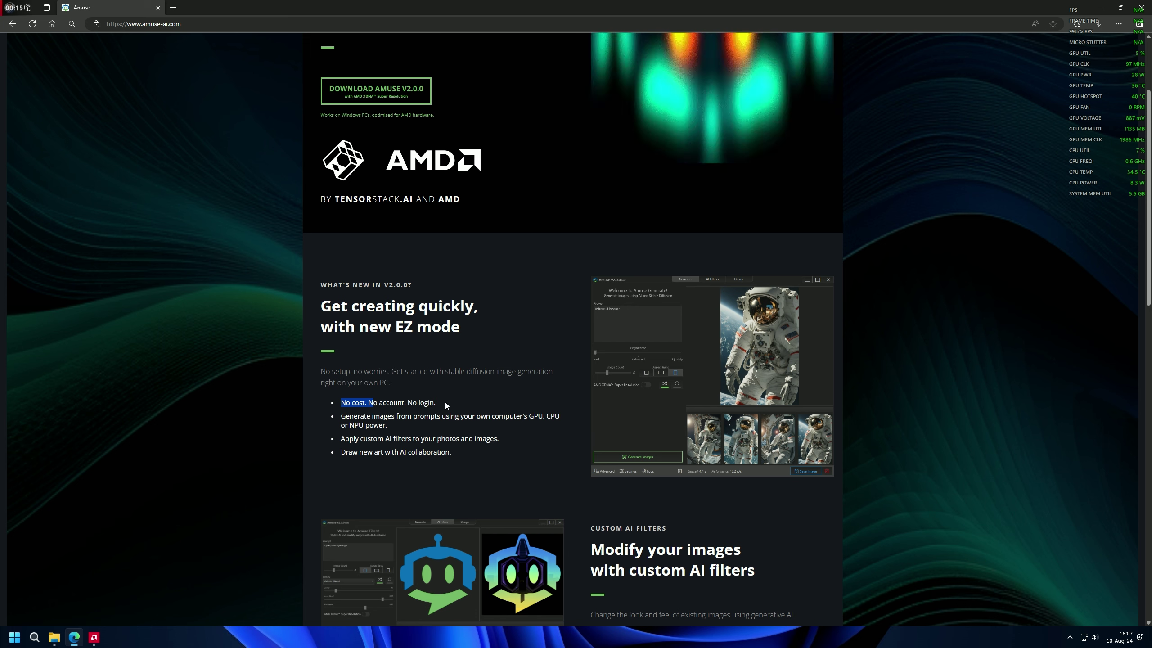
{"action": "left_click_drag", "start_coordinate": [445, 401], "coordinate": [327, 410]}
{"action": "left_click", "coordinate": [327, 410]}
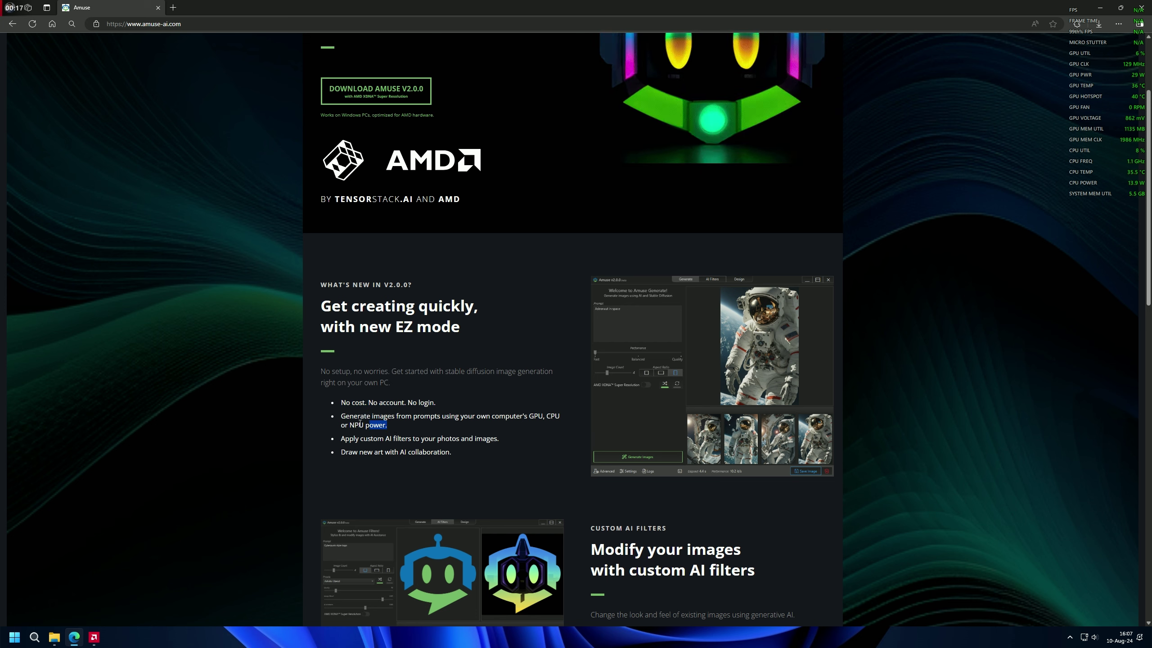
Step: Read the website's v2.0.0 feature sections on GPU, CPU or NPU image generation, custom AI filters and Design mode
{"action": "left_click_drag", "start_coordinate": [562, 426], "coordinate": [341, 418]}
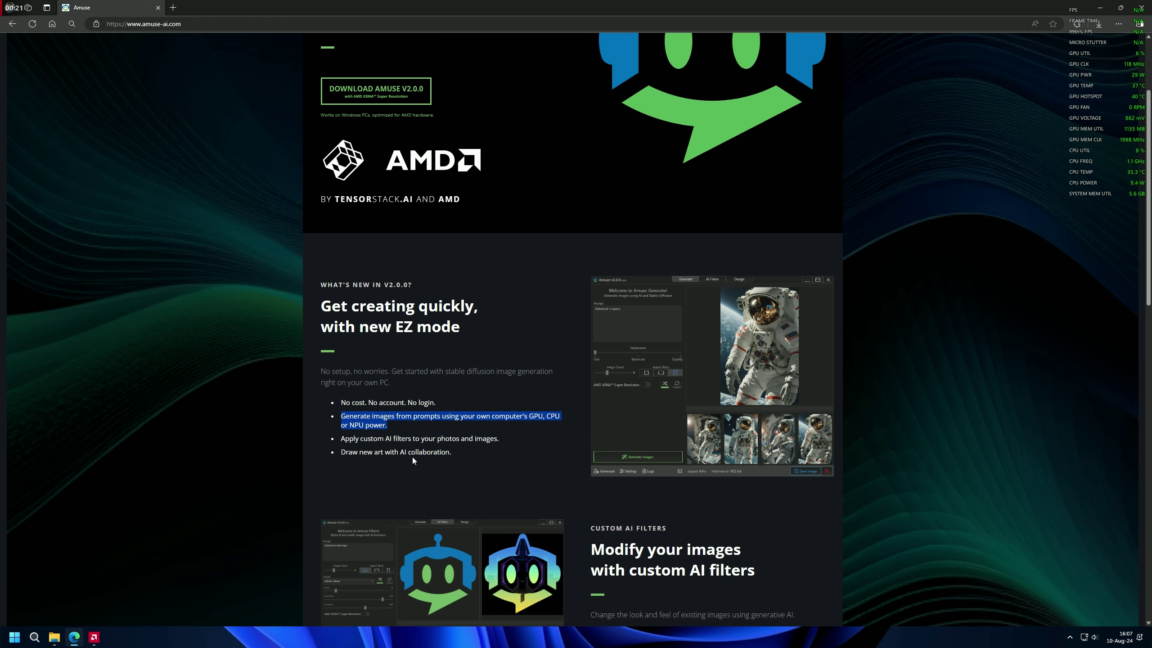
{"action": "scroll", "coordinate": [613, 458], "scroll_direction": "down", "scroll_amount": 5}
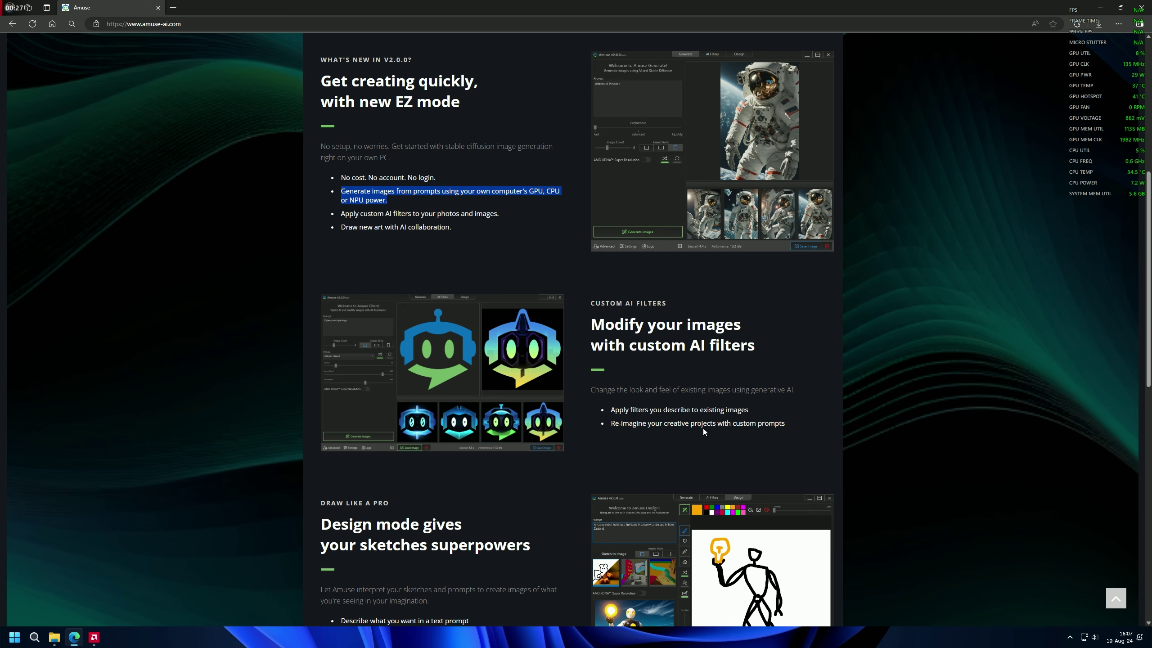
{"action": "scroll", "coordinate": [526, 434], "scroll_direction": "down", "scroll_amount": 4}
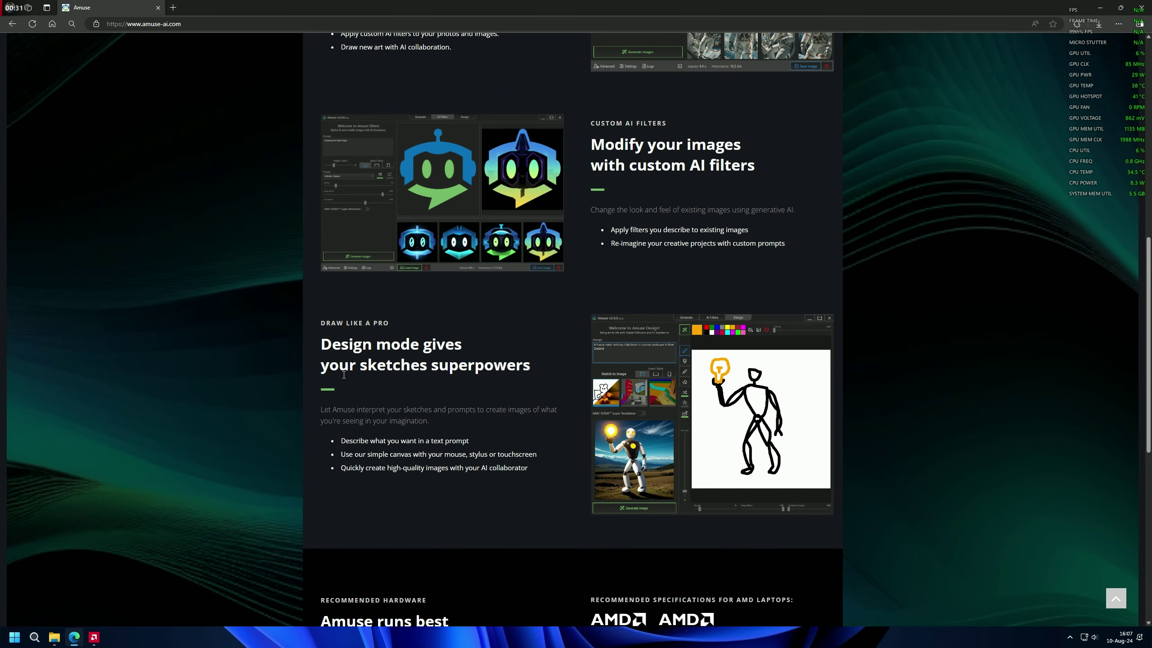
{"action": "scroll", "coordinate": [480, 378], "scroll_direction": "down", "scroll_amount": 6}
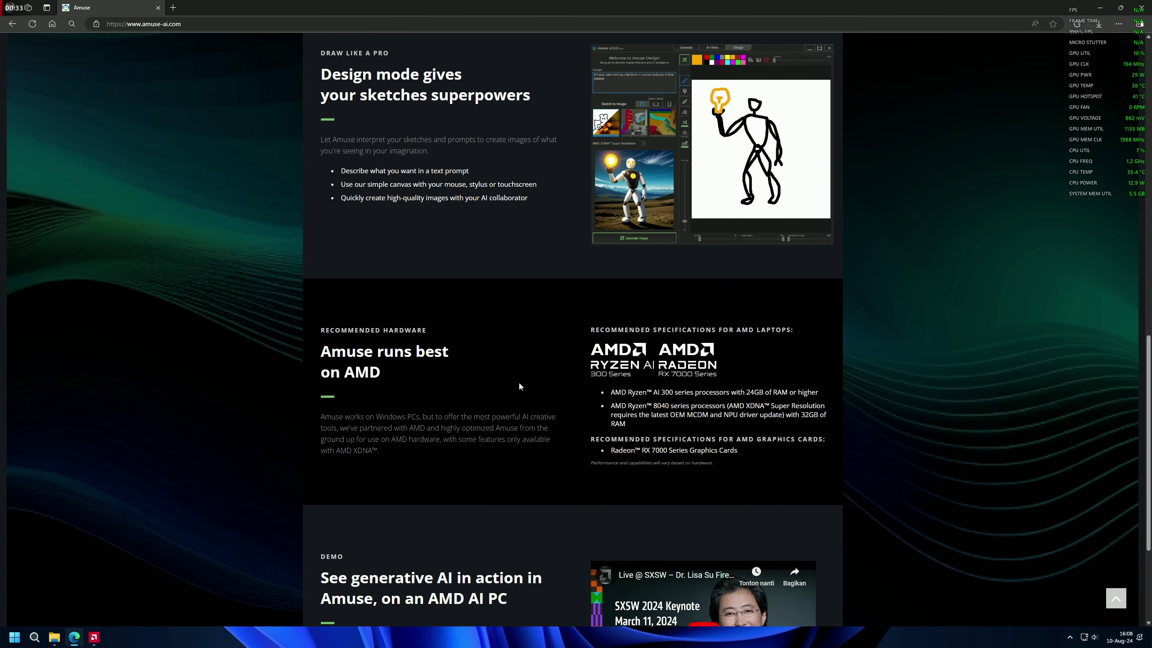
Step: Read the recommended AMD laptop and graphics card specifications, highlighting the key hardware lines, and view the rest of the page
{"action": "scroll", "coordinate": [600, 391], "scroll_direction": "down", "scroll_amount": 1}
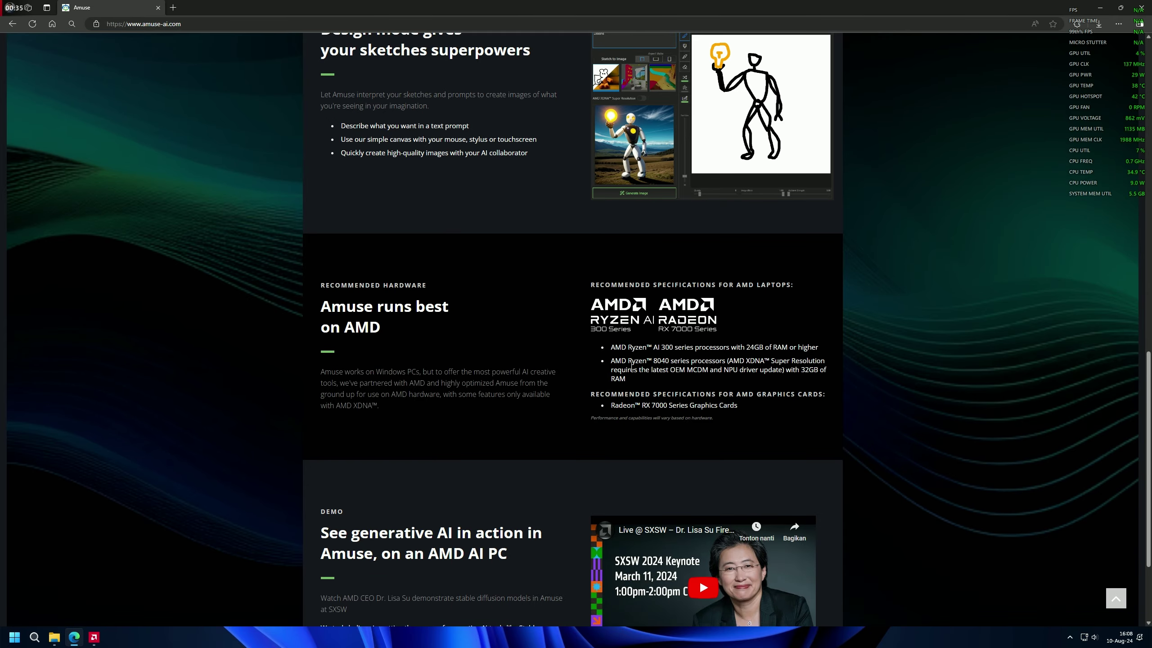
{"action": "left_click_drag", "start_coordinate": [814, 347], "coordinate": [747, 348]}
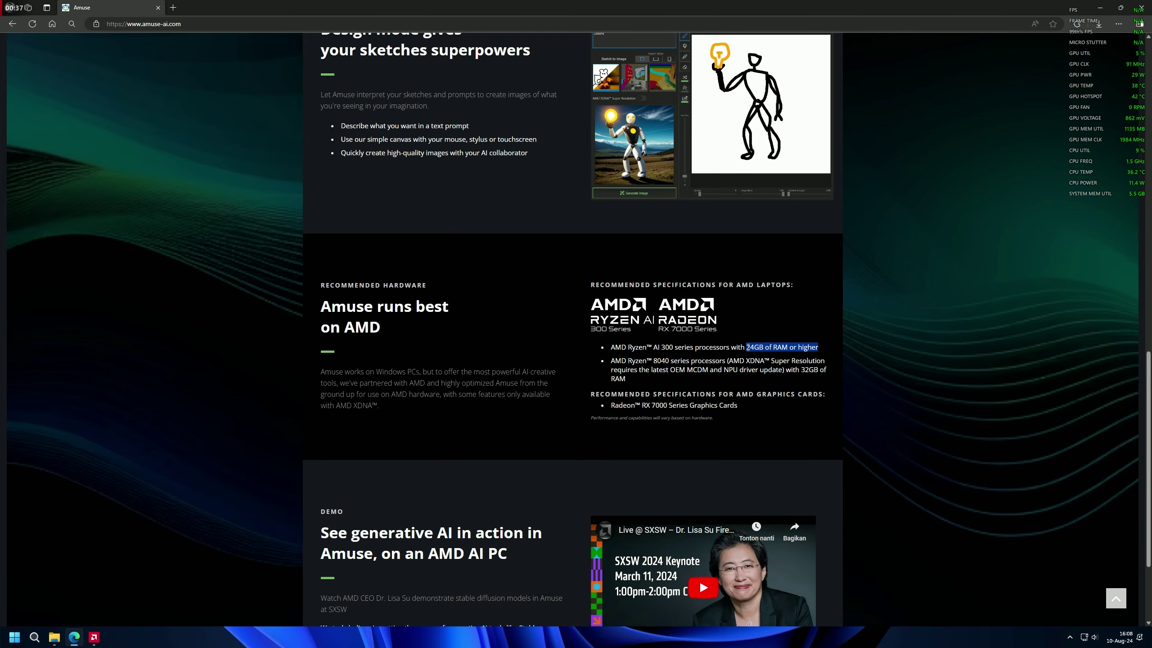
{"action": "left_click_drag", "start_coordinate": [670, 348], "coordinate": [820, 363]}
{"action": "left_click", "coordinate": [764, 363]}
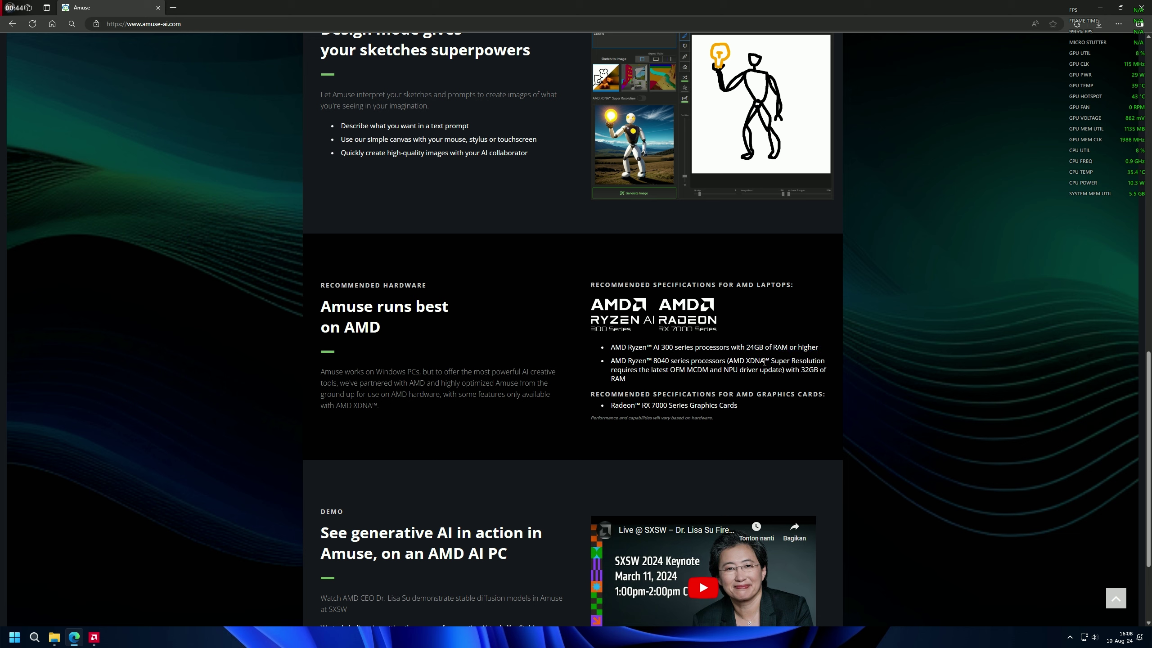
{"action": "double_click", "coordinate": [756, 361]}
{"action": "left_click", "coordinate": [687, 380]}
{"action": "left_click_drag", "start_coordinate": [614, 407], "coordinate": [740, 407]}
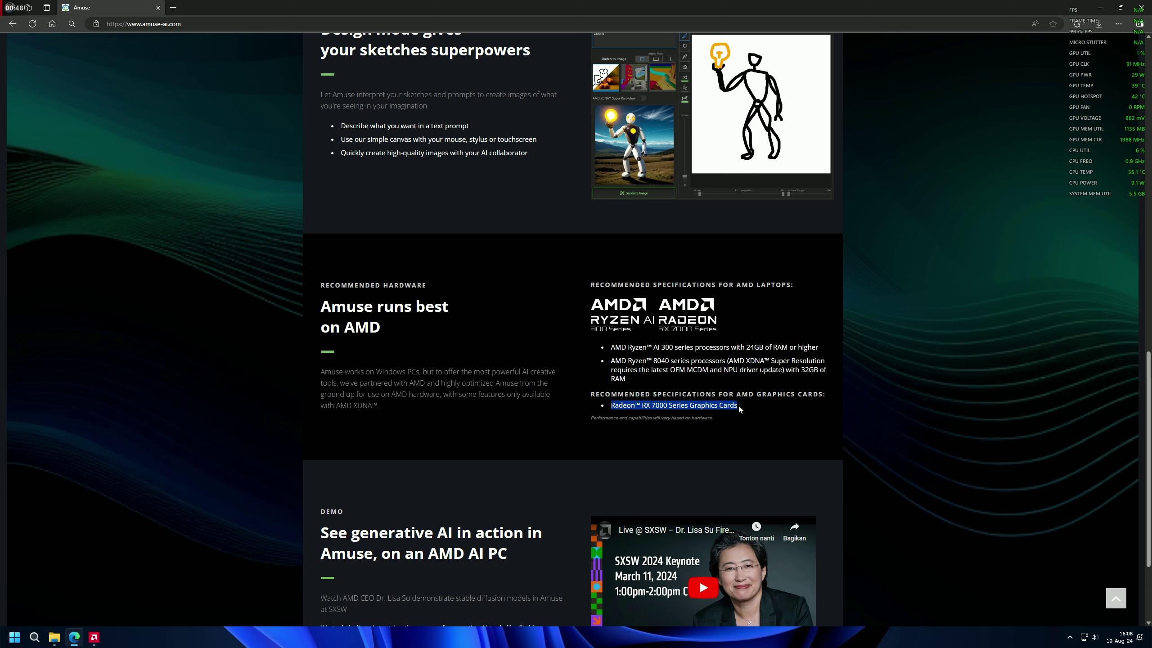
{"action": "scroll", "coordinate": [572, 412], "scroll_direction": "down", "scroll_amount": 3}
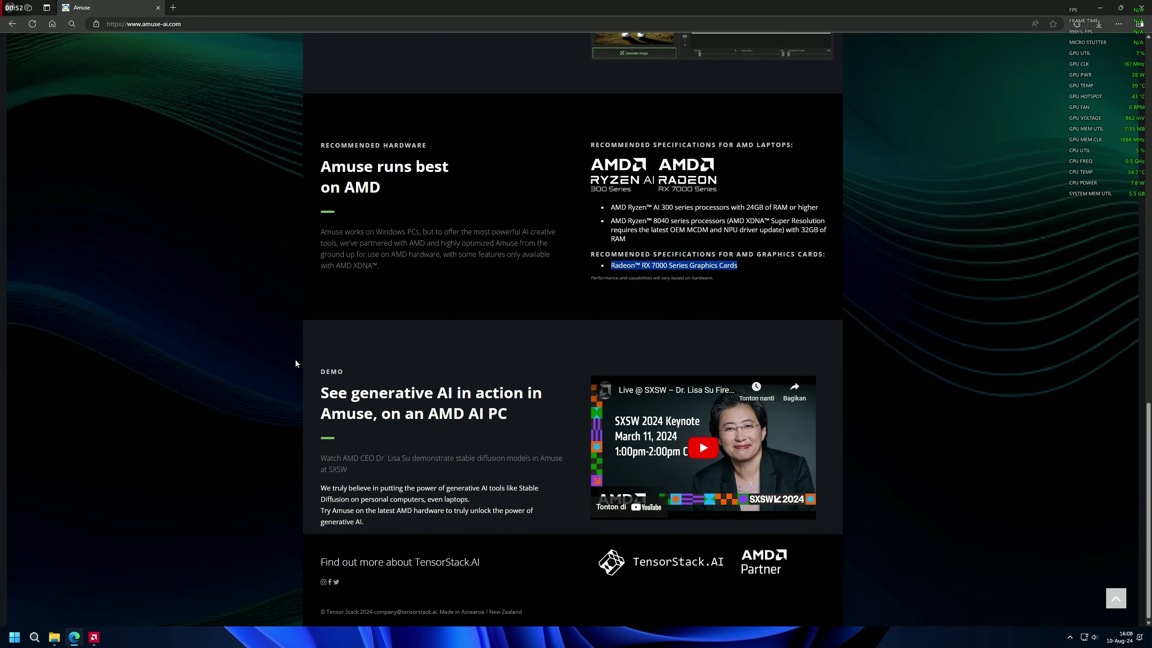
Step: Request the Amuse v2.0.0 download, reuse the existing complete file for the duplicate link, and open its containing folder
{"action": "scroll", "coordinate": [295, 363], "scroll_direction": "up", "scroll_amount": 20}
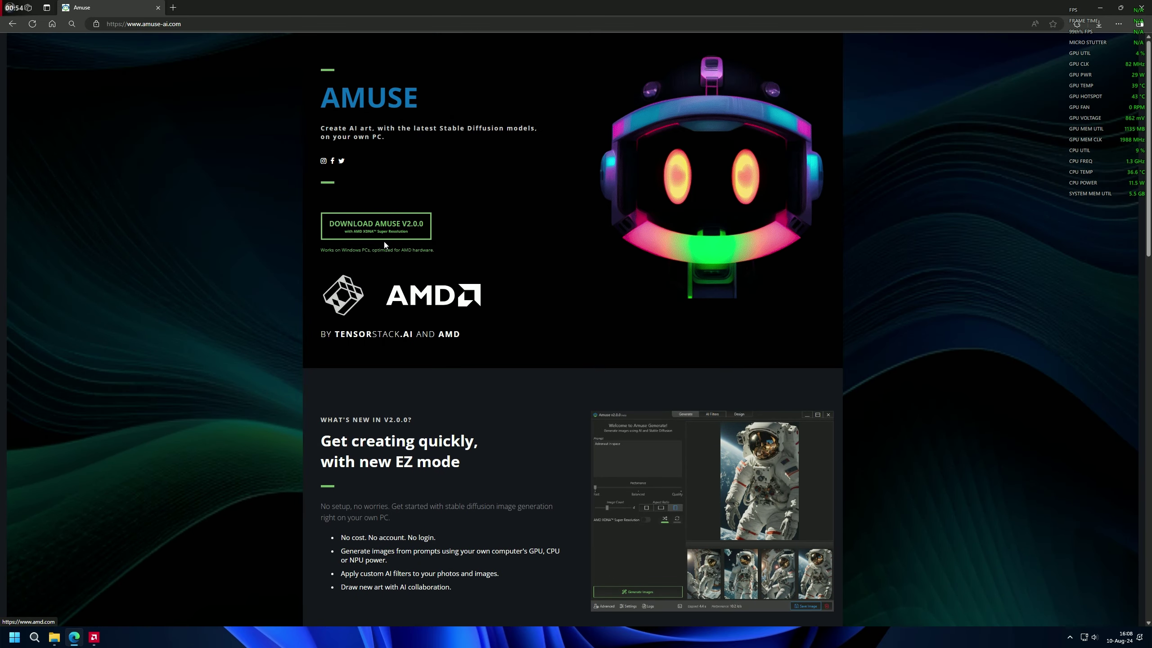
{"action": "left_click", "coordinate": [399, 234]}
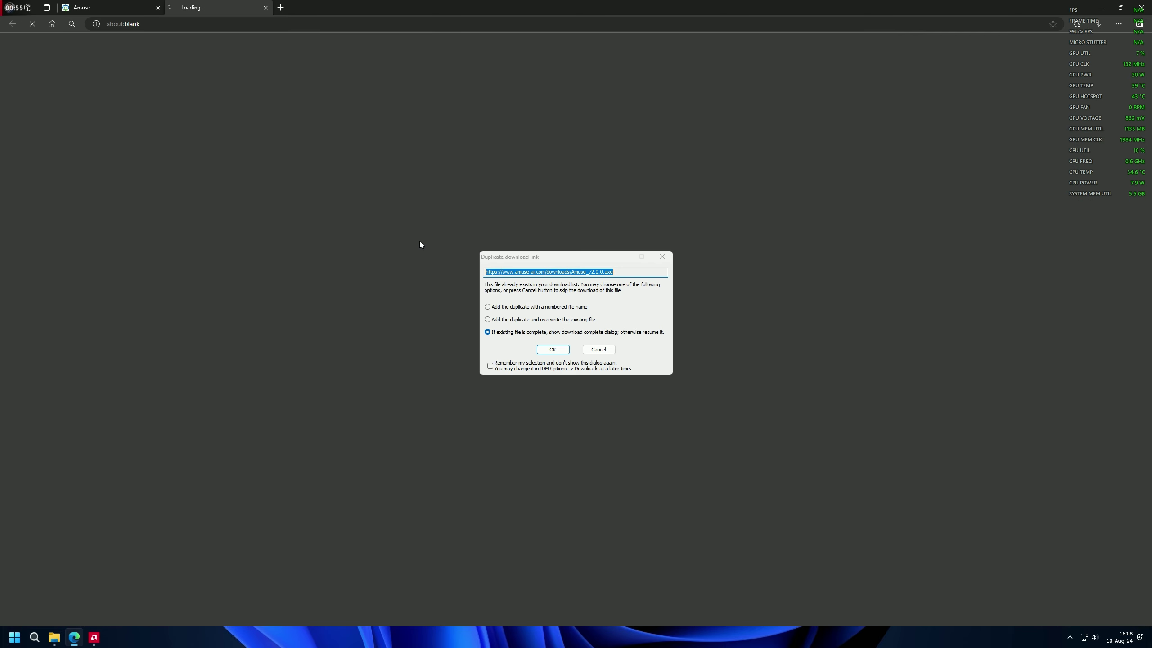
{"action": "left_click", "coordinate": [561, 347]}
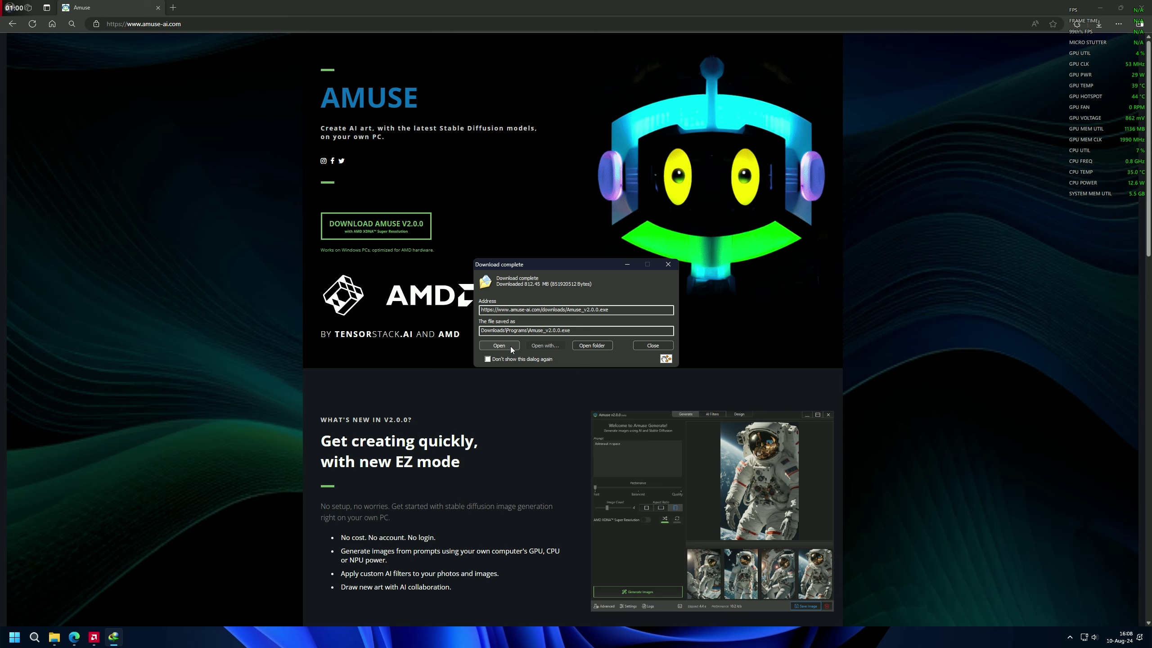
{"action": "left_click", "coordinate": [592, 346]}
Step: Check the properties of the Amuse_v2.0.0 installer in the Programs folder, and launch it with administrator approval
{"action": "left_click", "coordinate": [179, 92]}
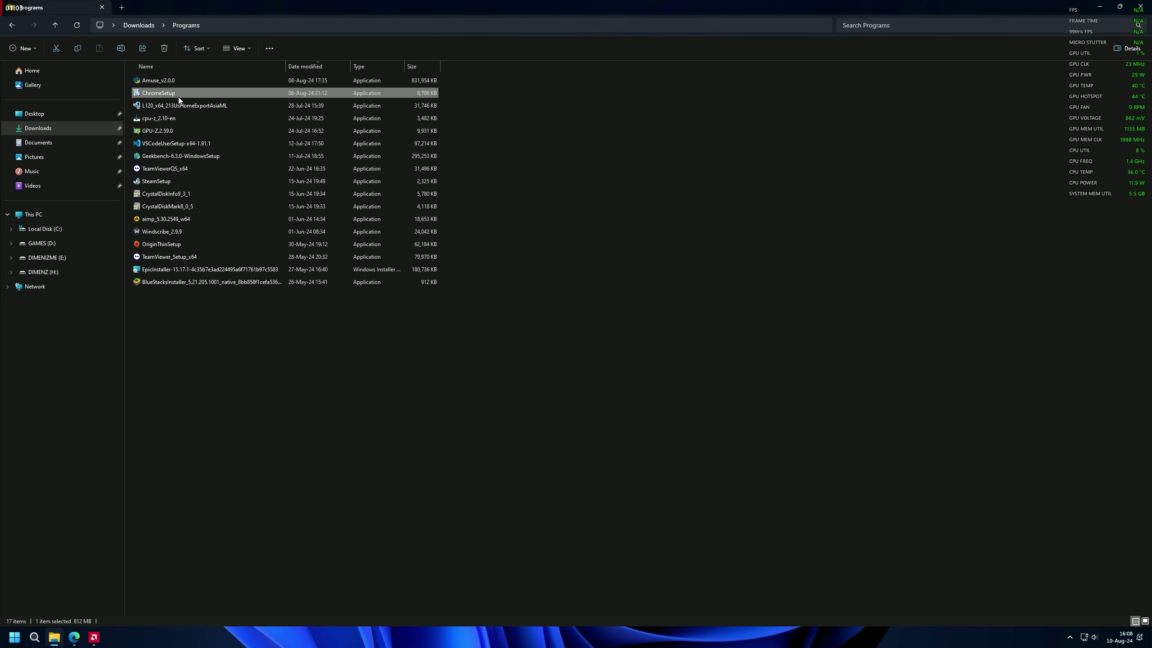
{"action": "right_click", "coordinate": [161, 81]}
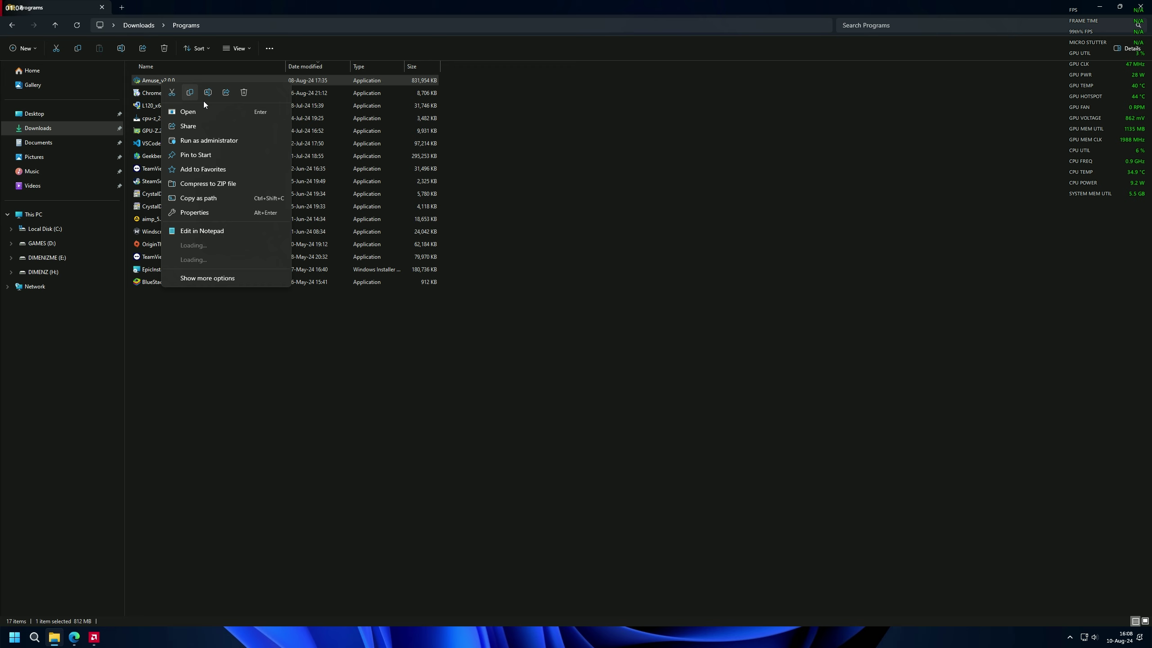
{"action": "left_click", "coordinate": [211, 213]}
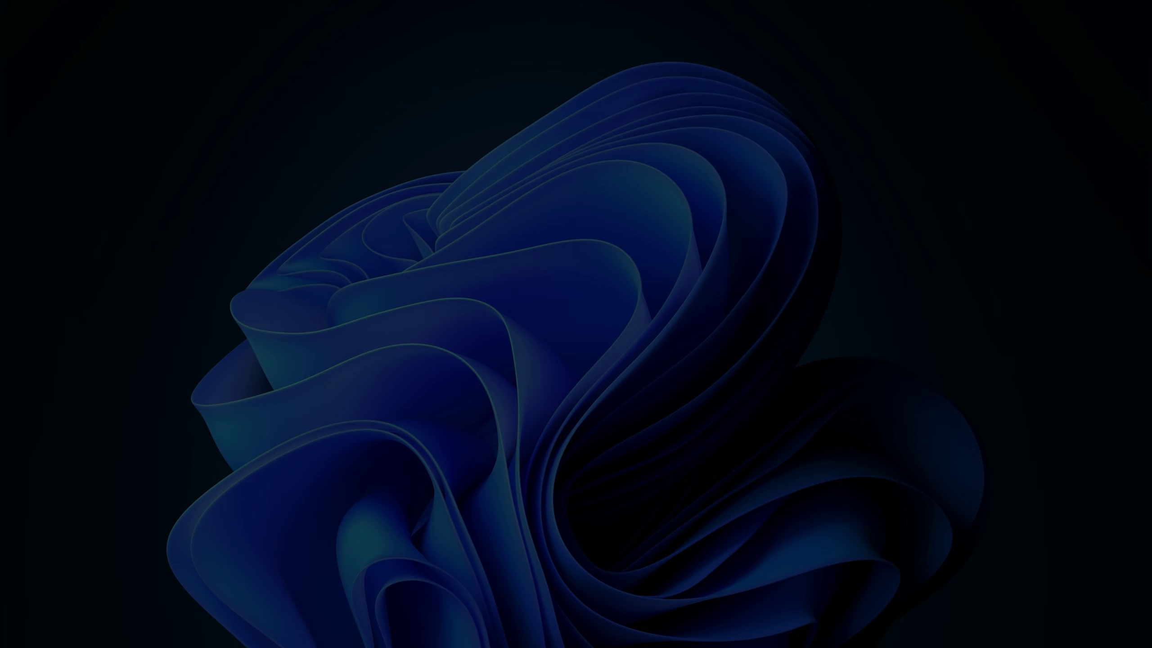
{"action": "left_click", "coordinate": [561, 394]}
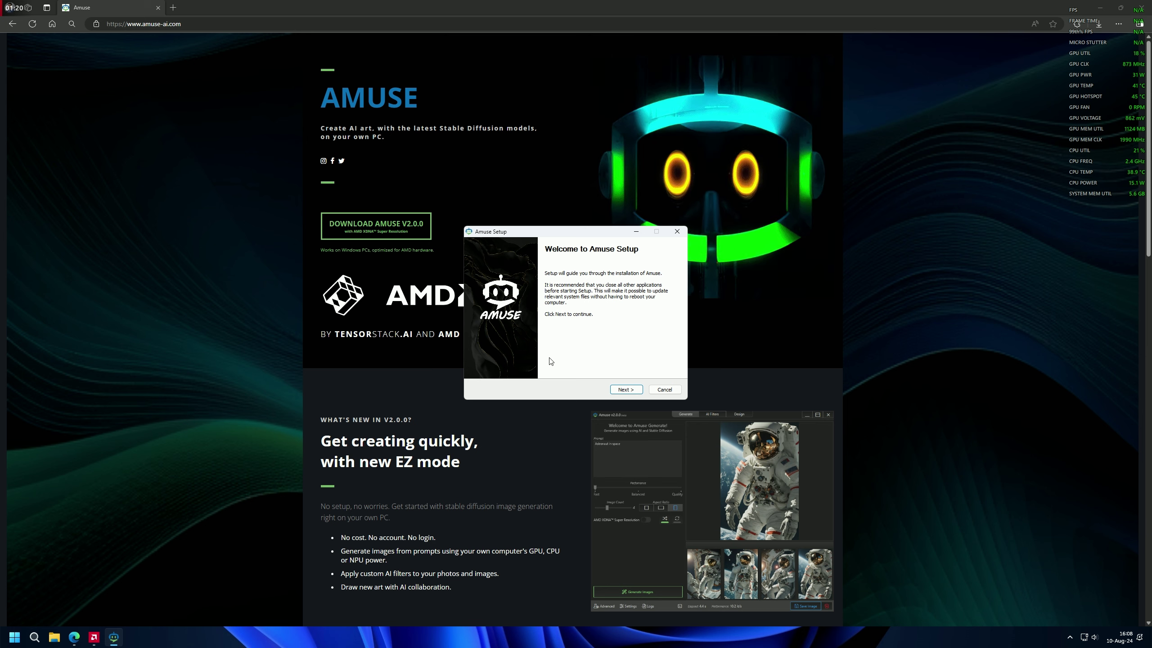
Step: Accept the Amuse Setup license agreement and keep the desktop and Start menu shortcut components for installation
{"action": "left_click", "coordinate": [632, 390]}
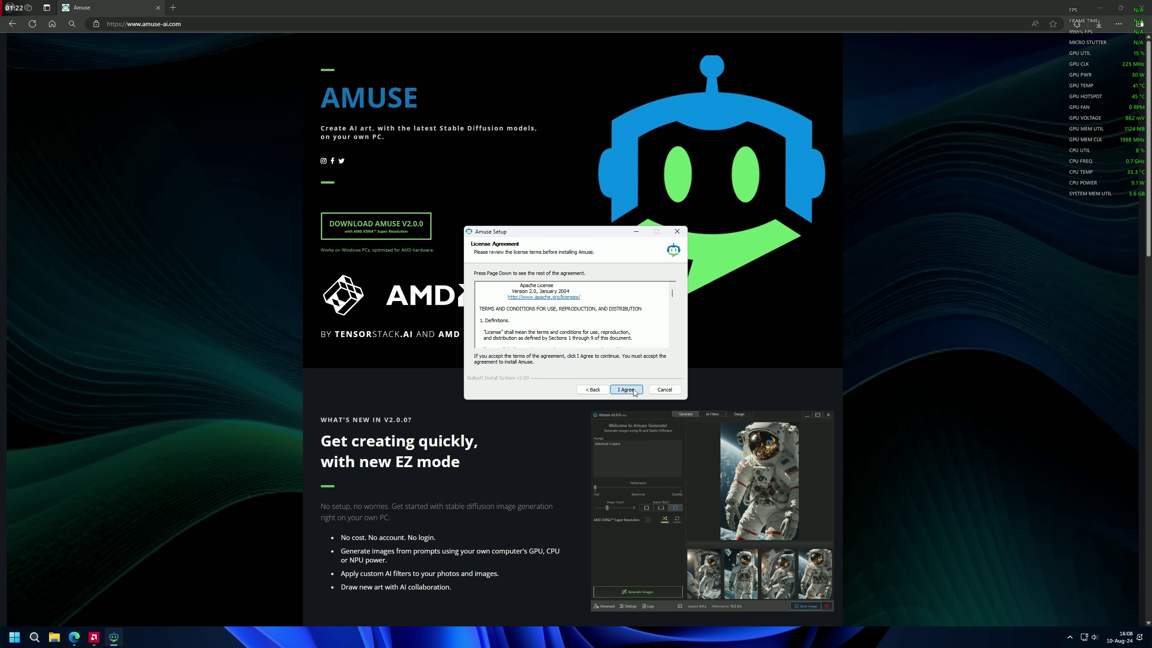
{"action": "left_click", "coordinate": [633, 391]}
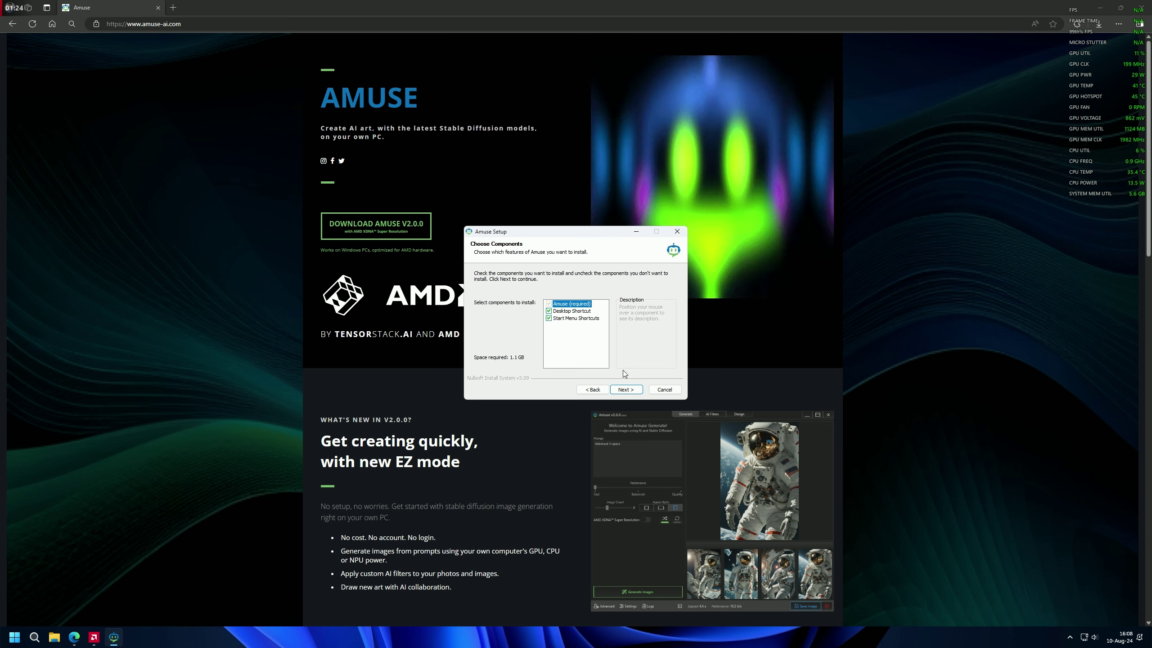
{"action": "left_click", "coordinate": [626, 390]}
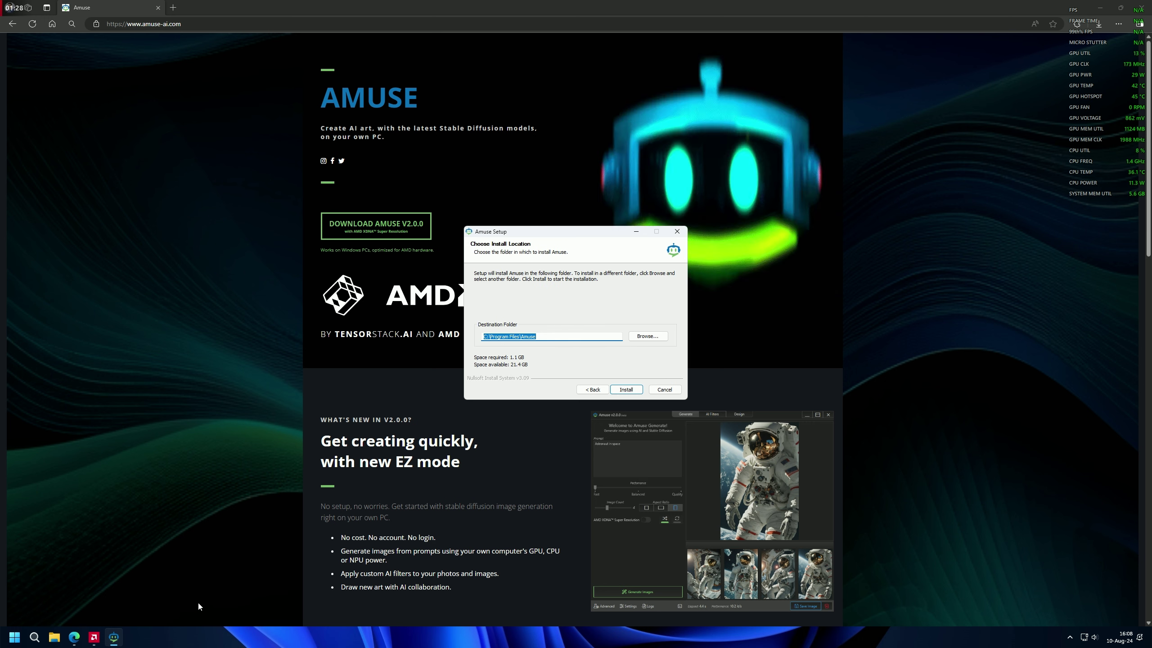
Step: Check the free space on Local Disk (C:) and GAMES (D:) in File Explorer, and return to Amuse Setup
{"action": "left_click", "coordinate": [55, 638]}
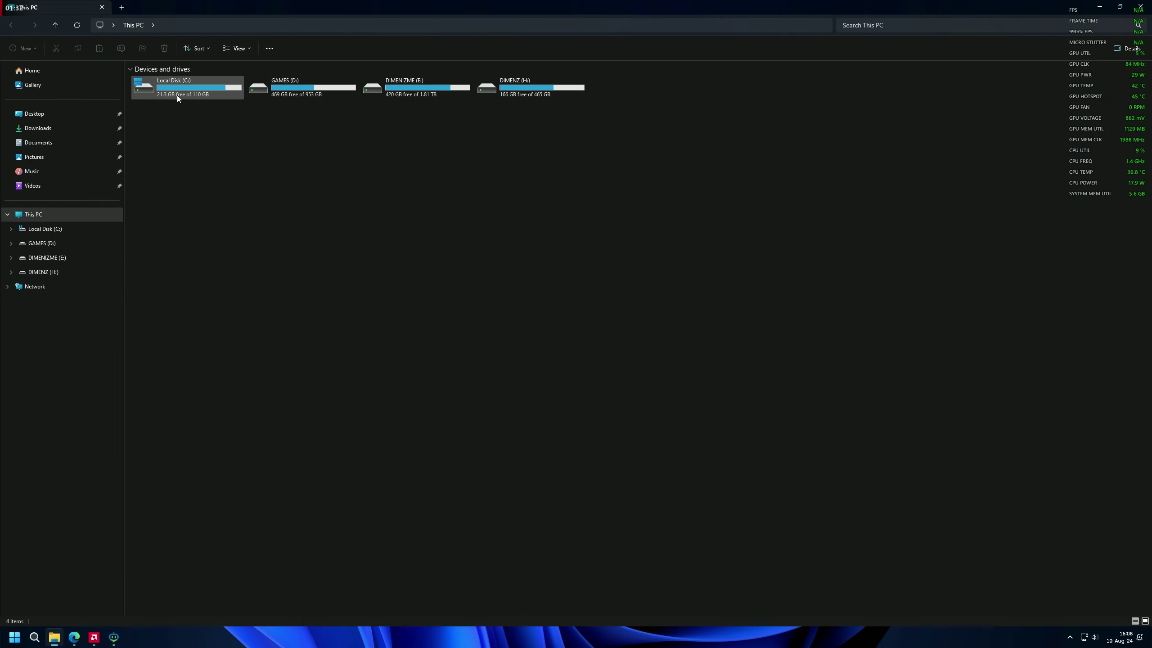
{"action": "left_click", "coordinate": [310, 88]}
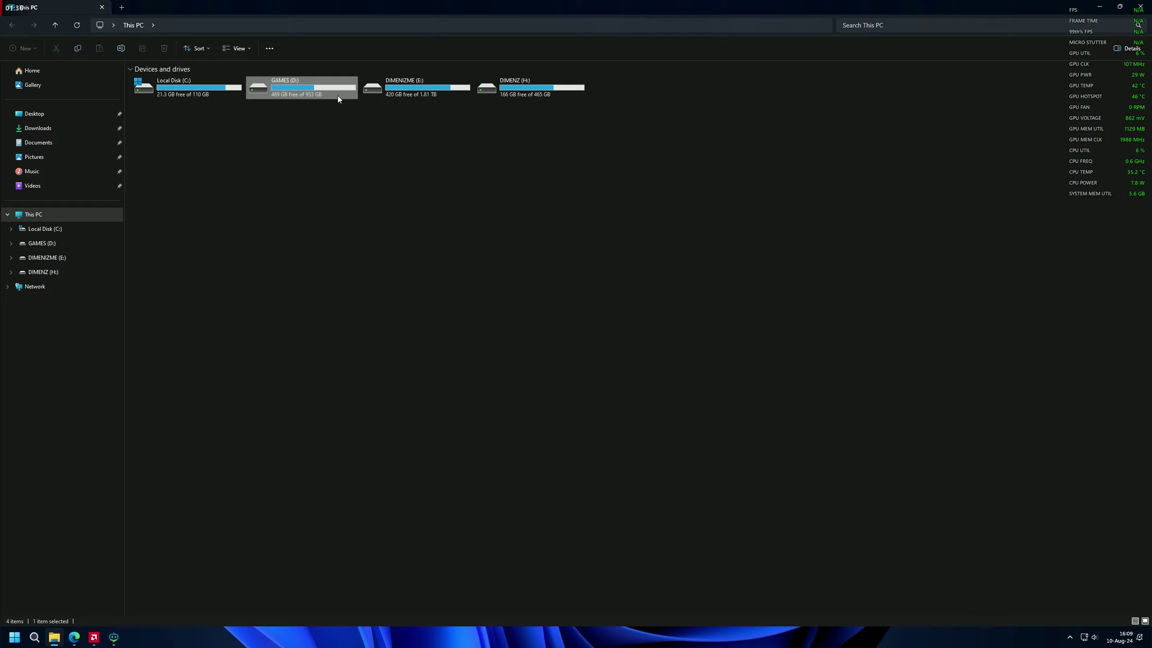
{"action": "left_click", "coordinate": [115, 639]}
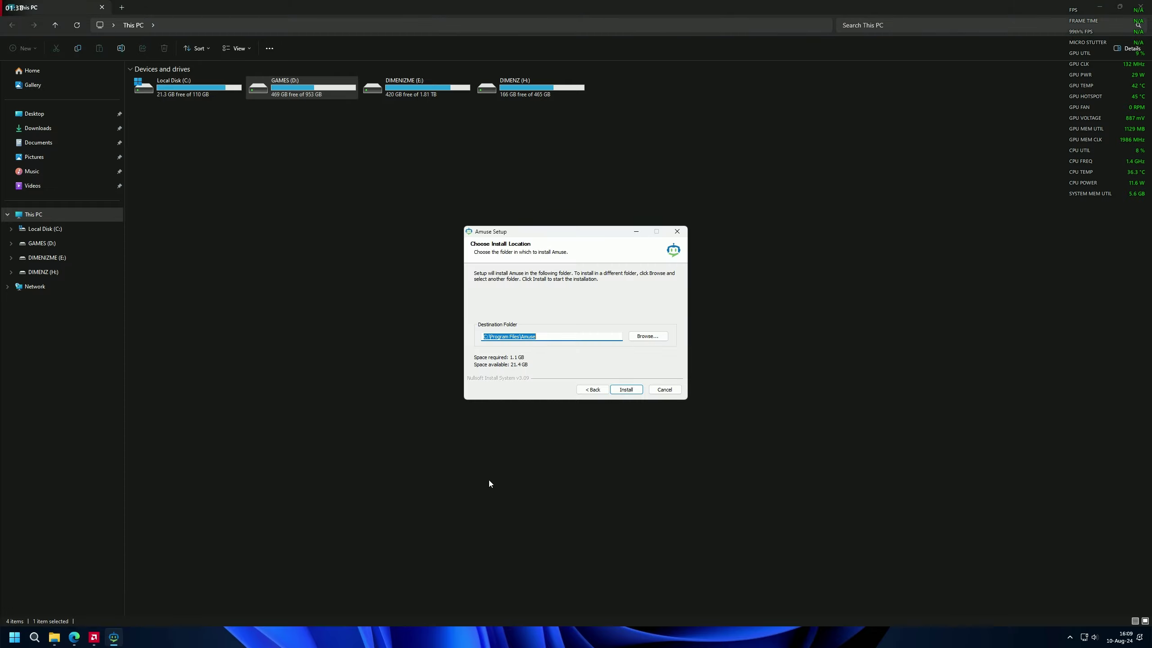
Step: Change the Amuse installation destination to D:\Amuse by choosing the GAMES (D:) drive
{"action": "left_click", "coordinate": [647, 336]}
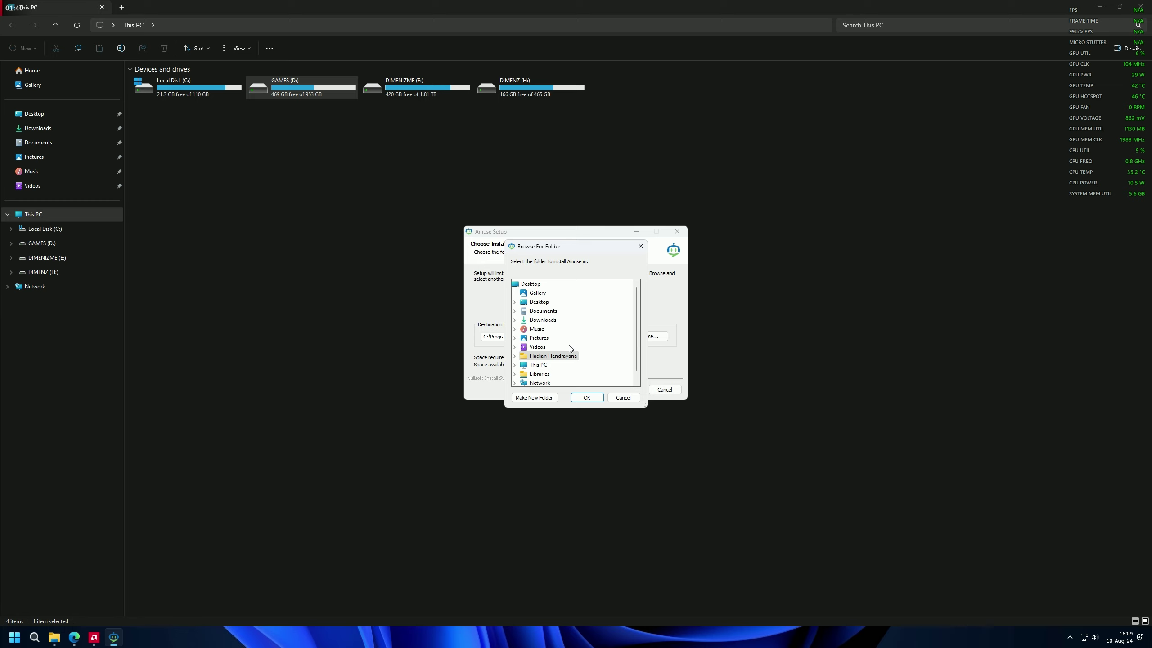
{"action": "scroll", "coordinate": [569, 344], "scroll_direction": "down", "scroll_amount": 1}
{"action": "left_click", "coordinate": [533, 357]}
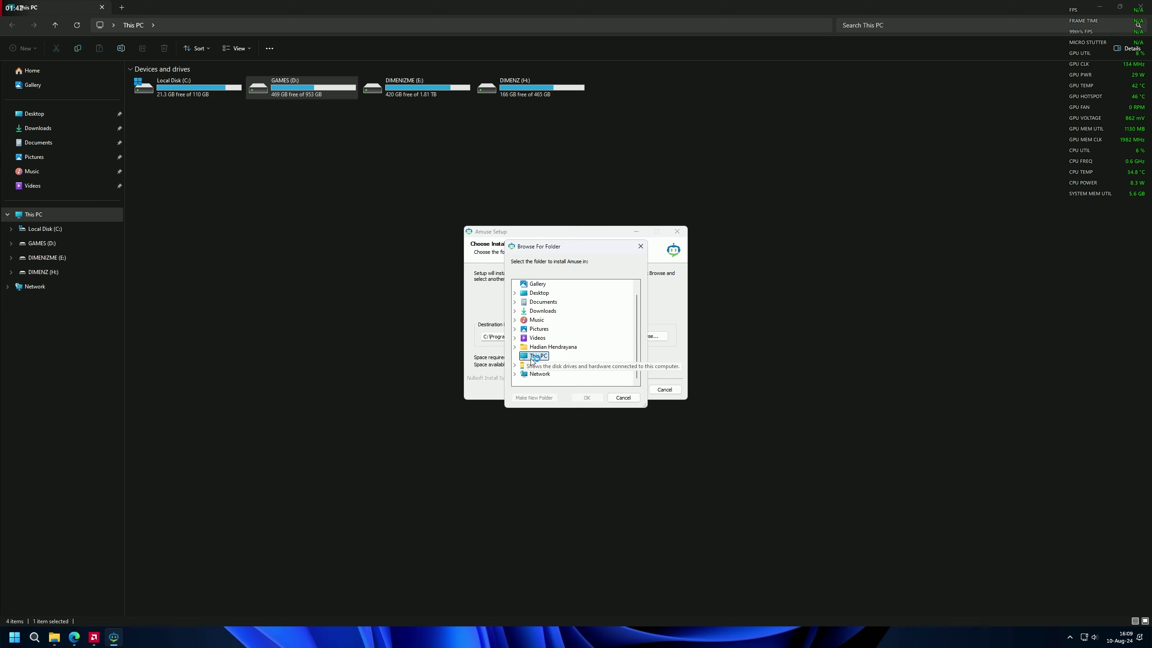
{"action": "double_click", "coordinate": [536, 357]}
{"action": "double_click", "coordinate": [549, 374]}
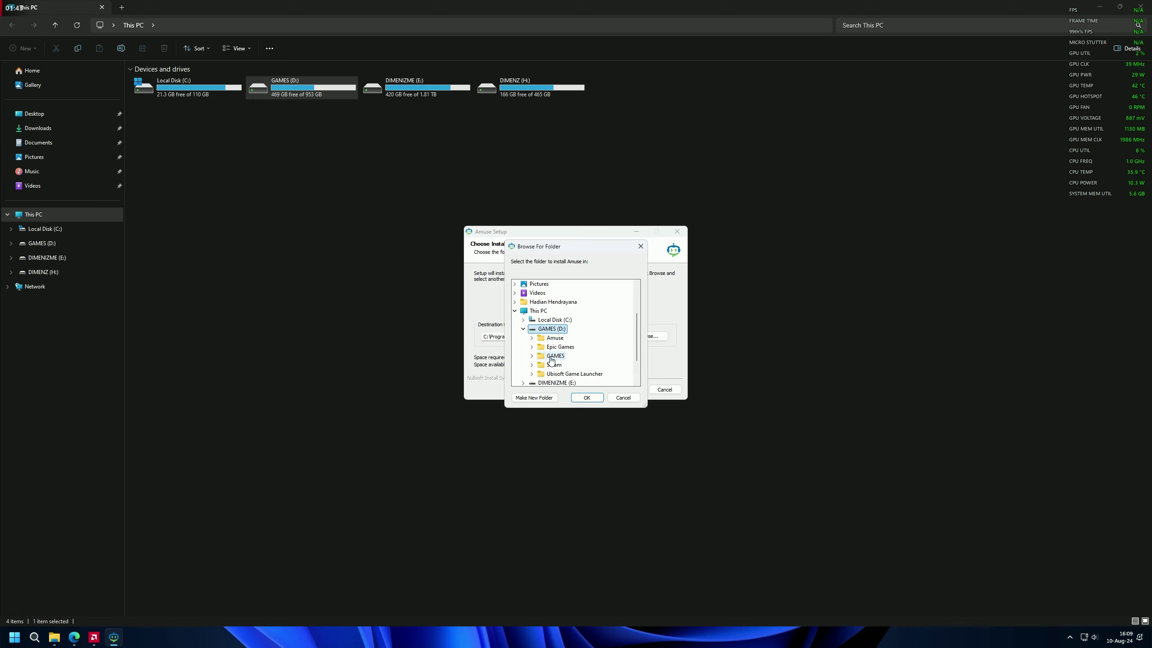
{"action": "left_click", "coordinate": [587, 398]}
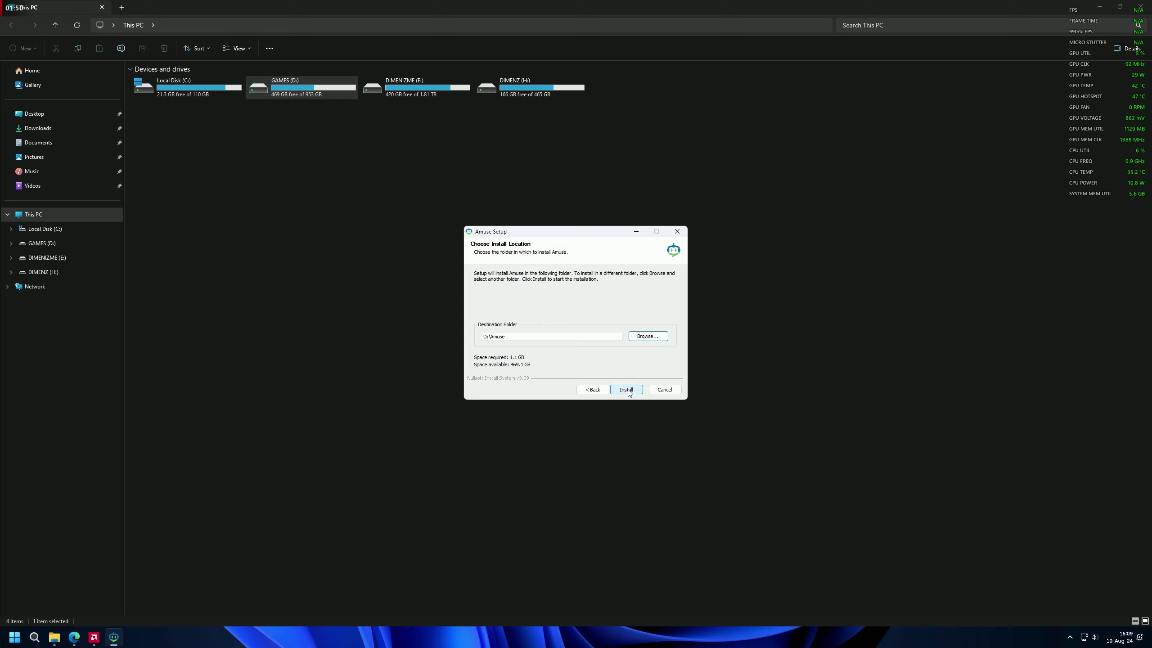
Step: Inspect the existing Amuse folder on GAMES (D:) and its Models subfolder in File Explorer, and return to the drive root
{"action": "left_click", "coordinate": [54, 637]}
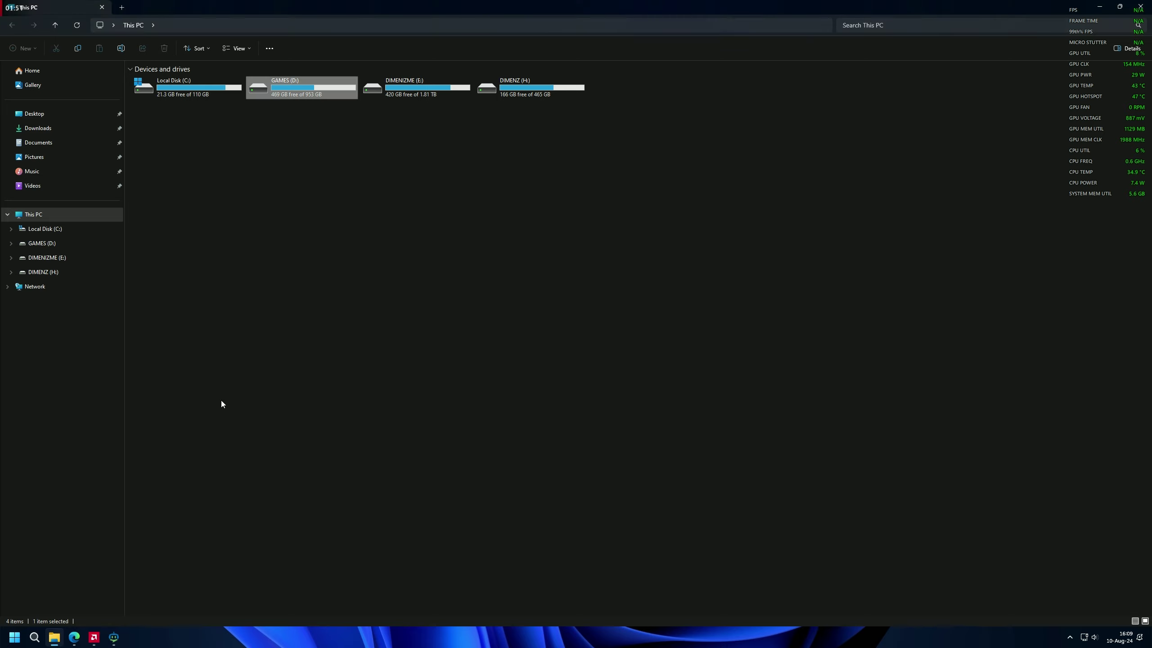
{"action": "double_click", "coordinate": [279, 93]}
{"action": "double_click", "coordinate": [205, 83]}
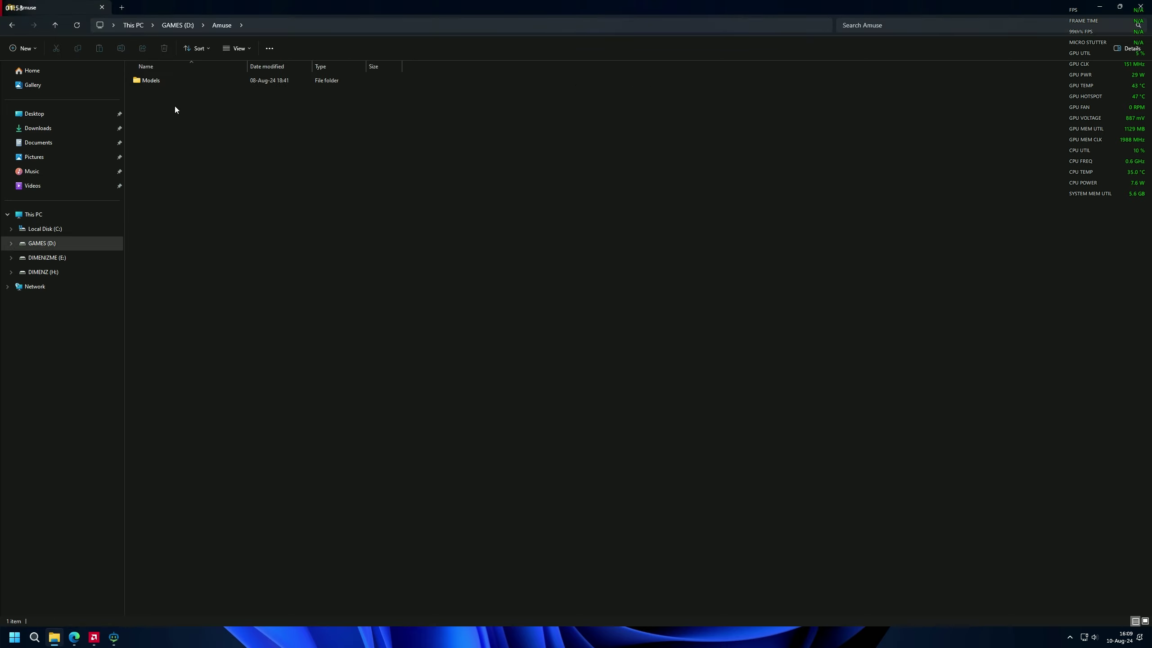
{"action": "double_click", "coordinate": [151, 82]}
{"action": "key", "text": "alt+Left"}
{"action": "key", "text": "alt+Left"}
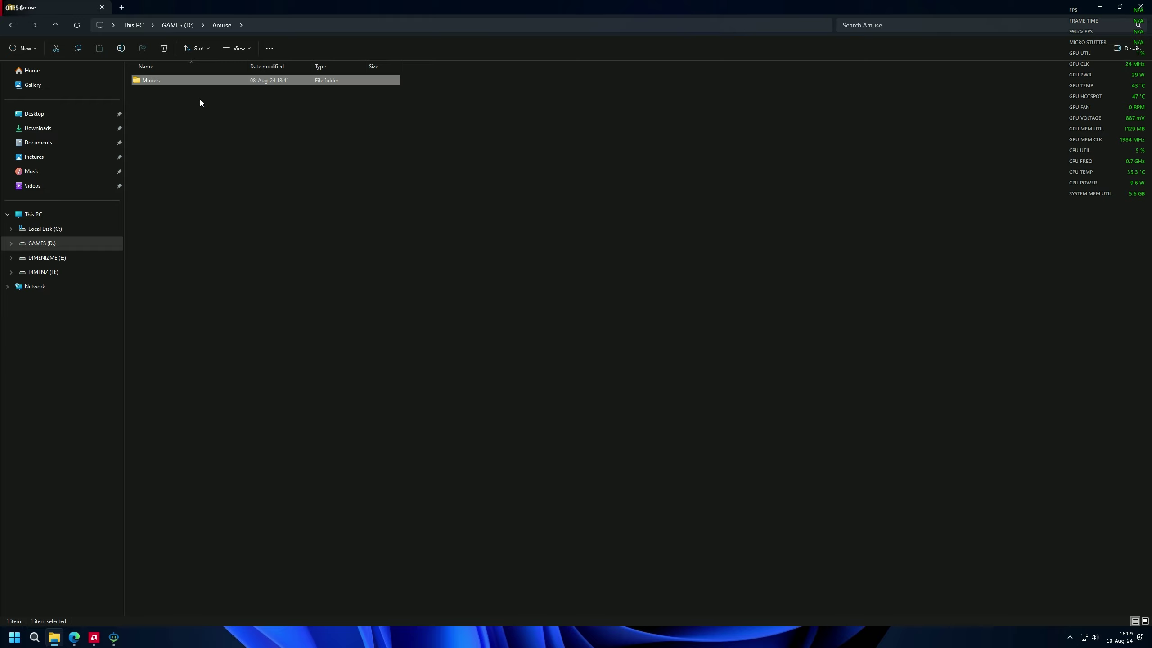
{"action": "right_click", "coordinate": [154, 87]}
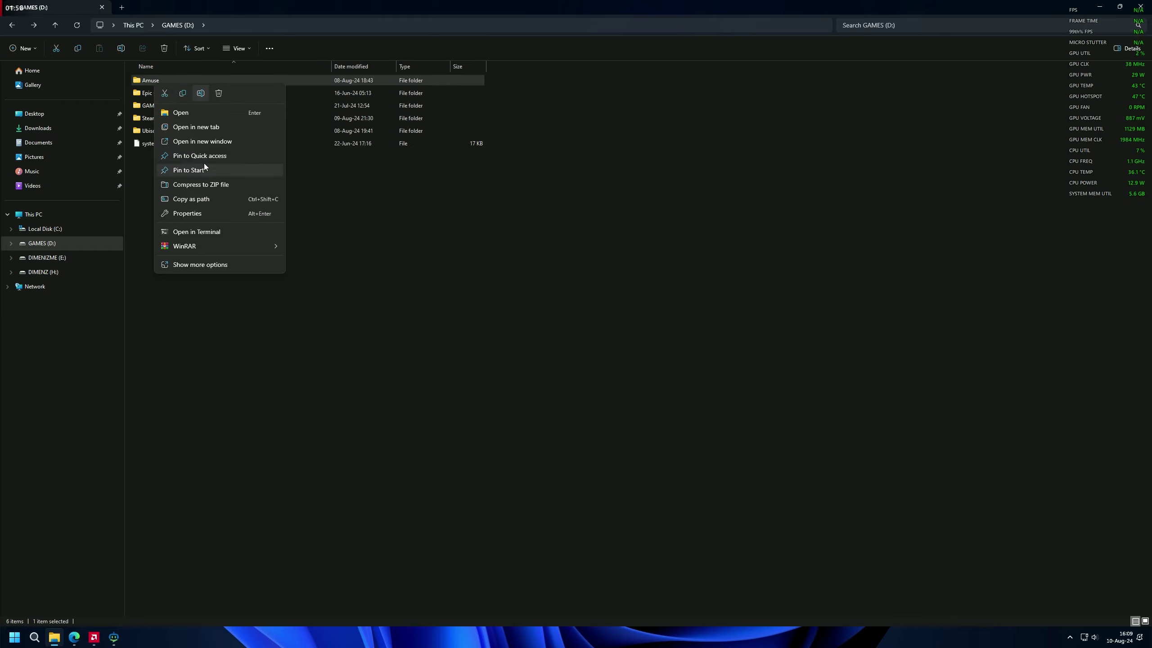
{"action": "left_click", "coordinate": [164, 51]}
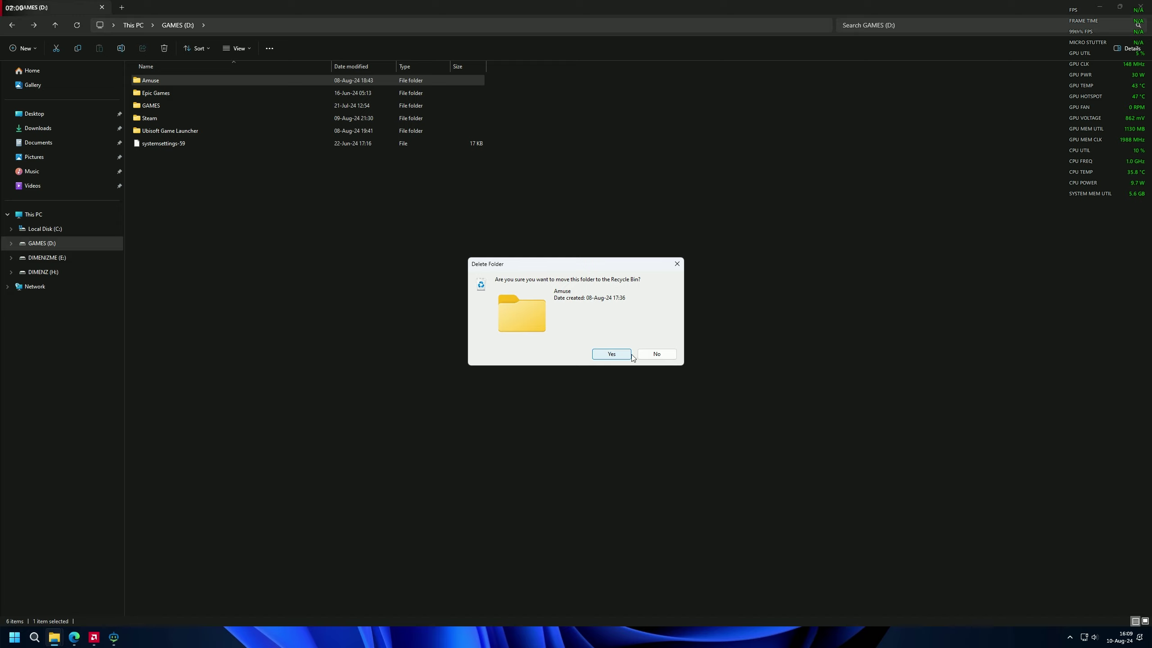
{"action": "left_click", "coordinate": [657, 354]}
Step: Recheck the contents of the Models folder inside D:\Amuse and go back to the GAMES (D:) root
{"action": "double_click", "coordinate": [150, 82]}
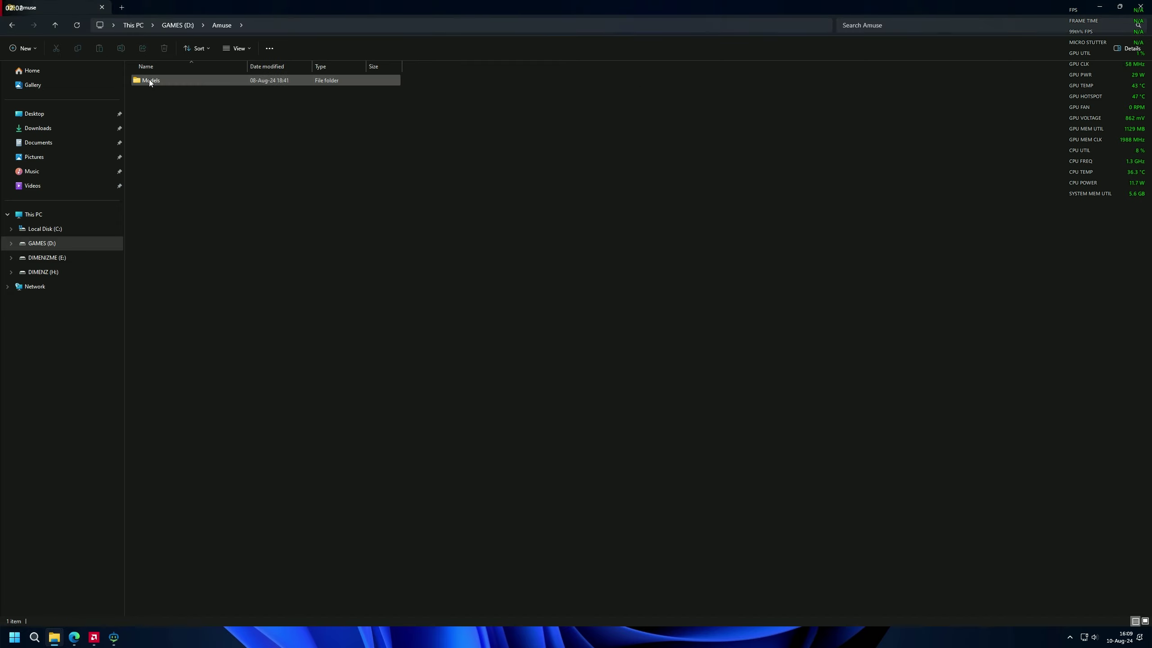
{"action": "double_click", "coordinate": [150, 81]}
{"action": "key", "text": "alt+Left"}
{"action": "key", "text": "alt+Left"}
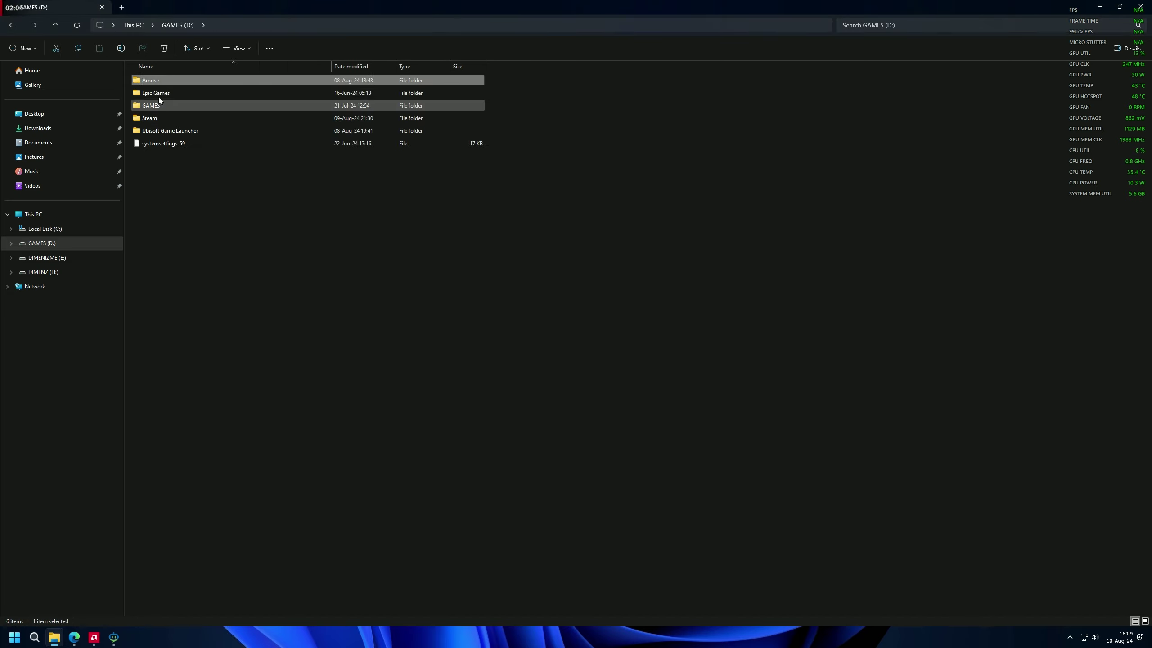
Step: Delete the old Amuse folder from GAMES (D:) by moving it to the Recycle Bin
{"action": "right_click", "coordinate": [150, 85]}
{"action": "left_click", "coordinate": [213, 93]}
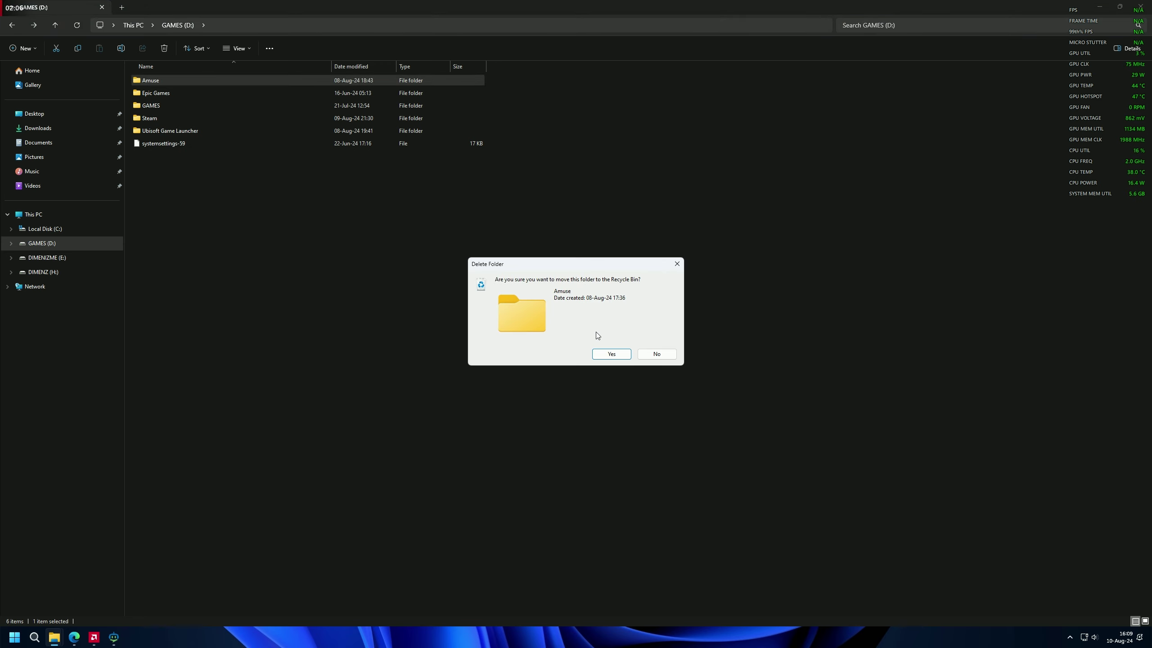
{"action": "left_click", "coordinate": [612, 355]}
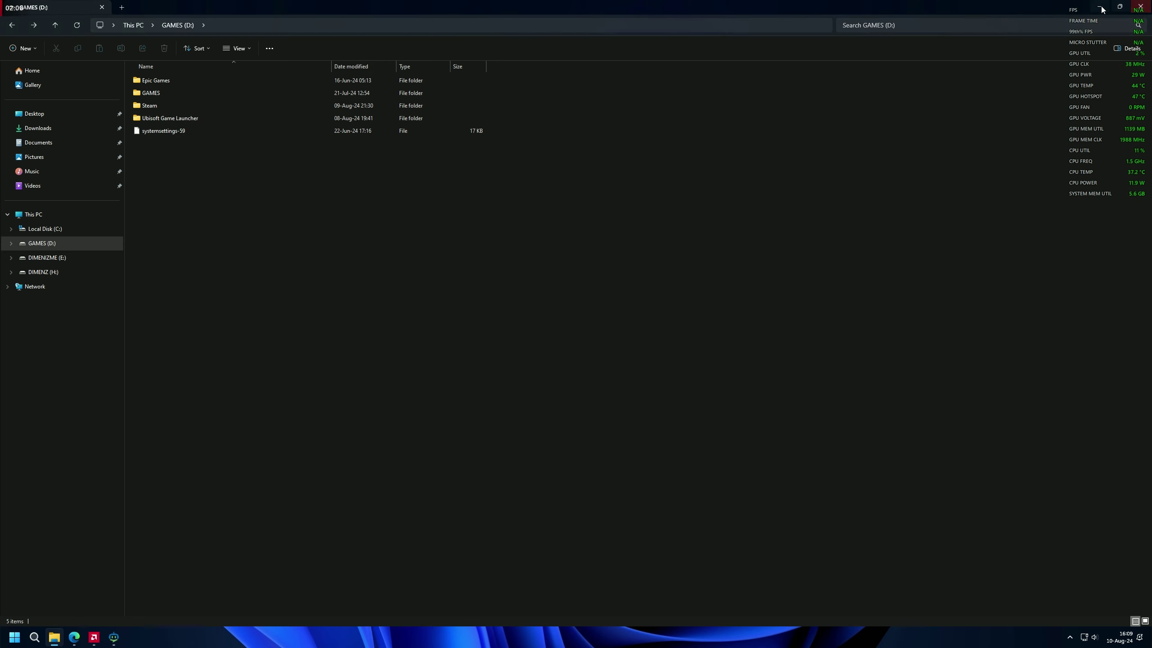
Step: Close the File Explorer window and start installing Amuse to D:\Amuse
{"action": "key", "text": "alt+F4"}
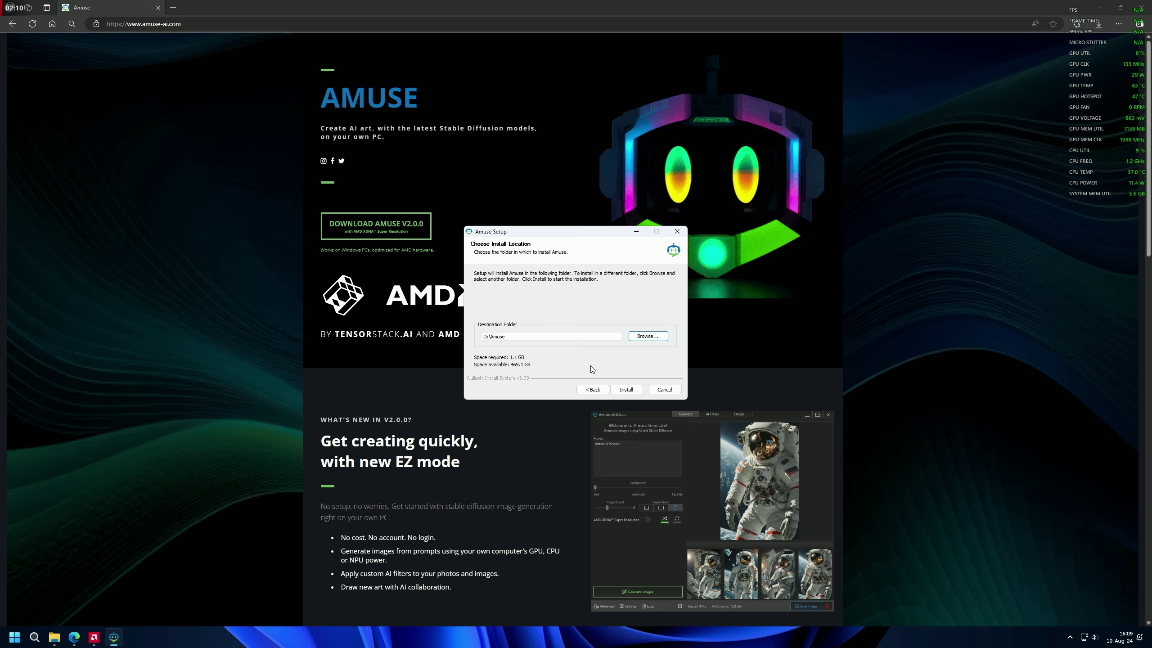
{"action": "left_click", "coordinate": [634, 391]}
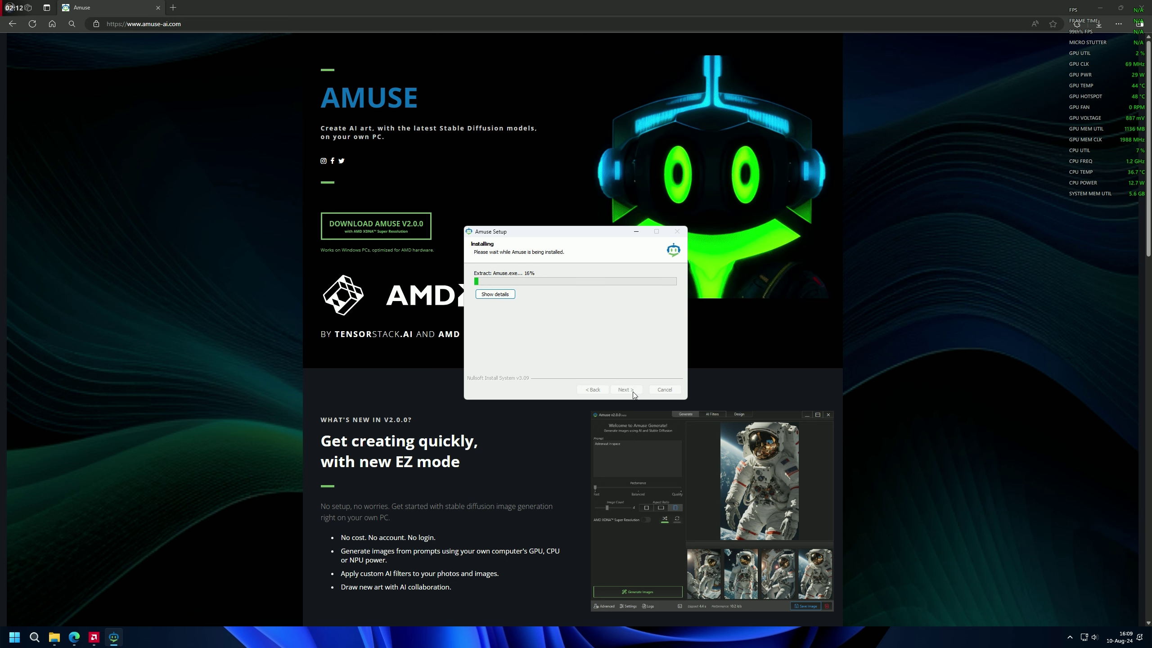
Step: Empty the Recycle Bin to permanently delete the old Amuse folder, and finish the Amuse setup
{"action": "left_click", "coordinate": [1100, 7]}
{"action": "right_click", "coordinate": [17, 17]}
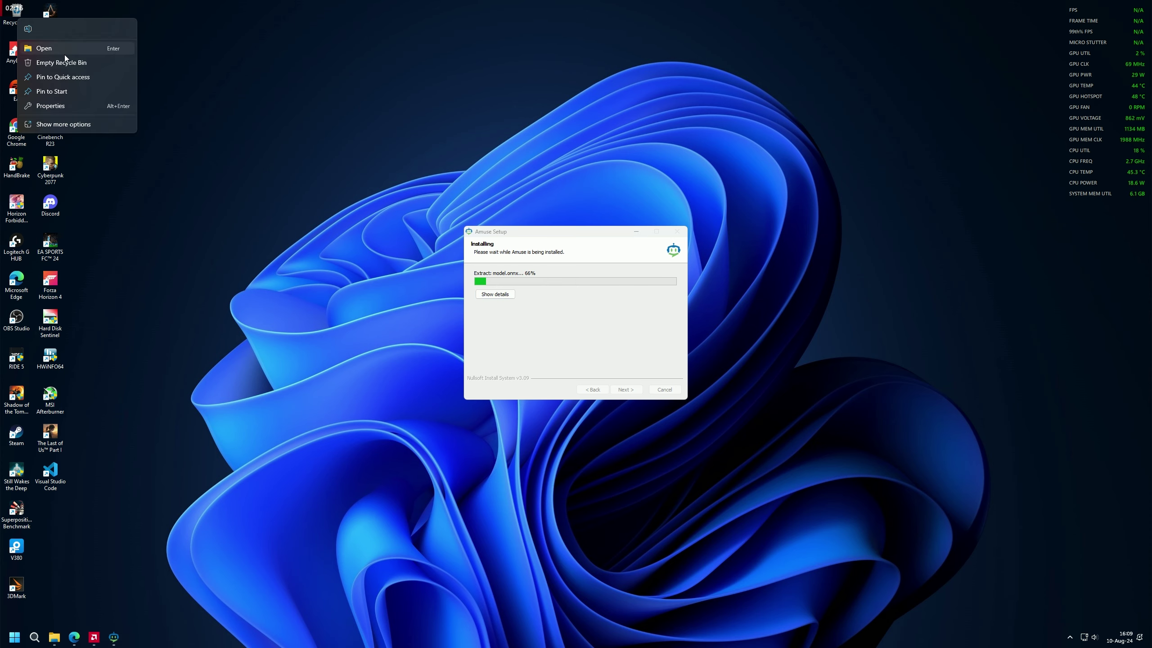
{"action": "left_click", "coordinate": [71, 63]}
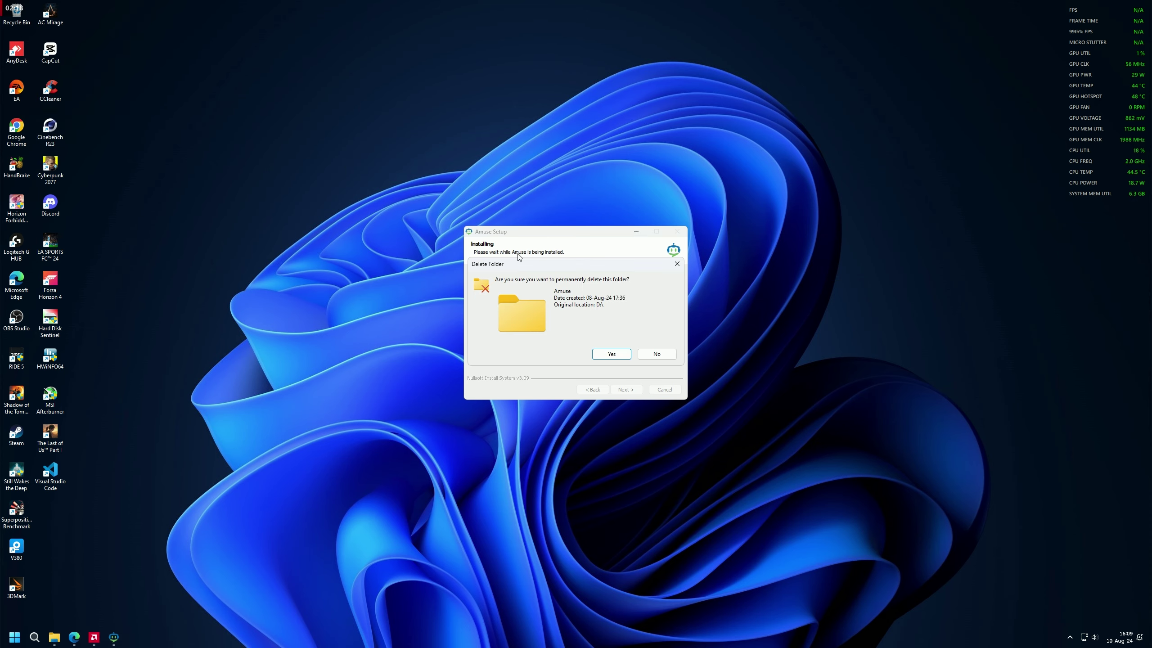
{"action": "left_click", "coordinate": [56, 640]}
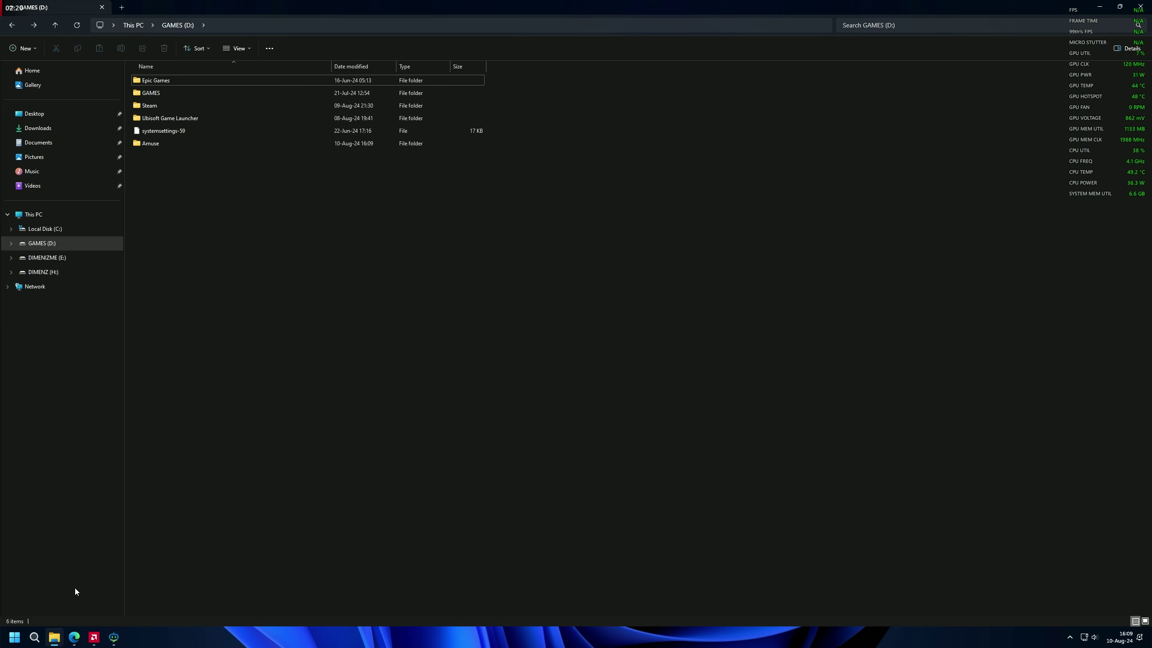
{"action": "left_click", "coordinate": [36, 215]}
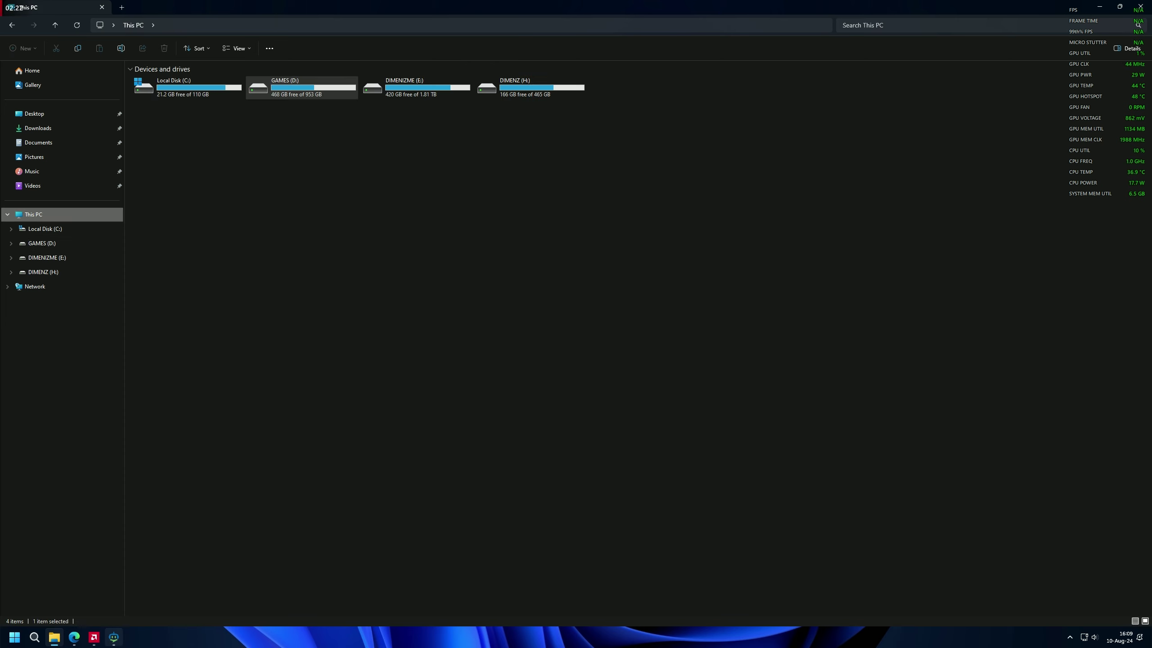
{"action": "left_click", "coordinate": [55, 638]}
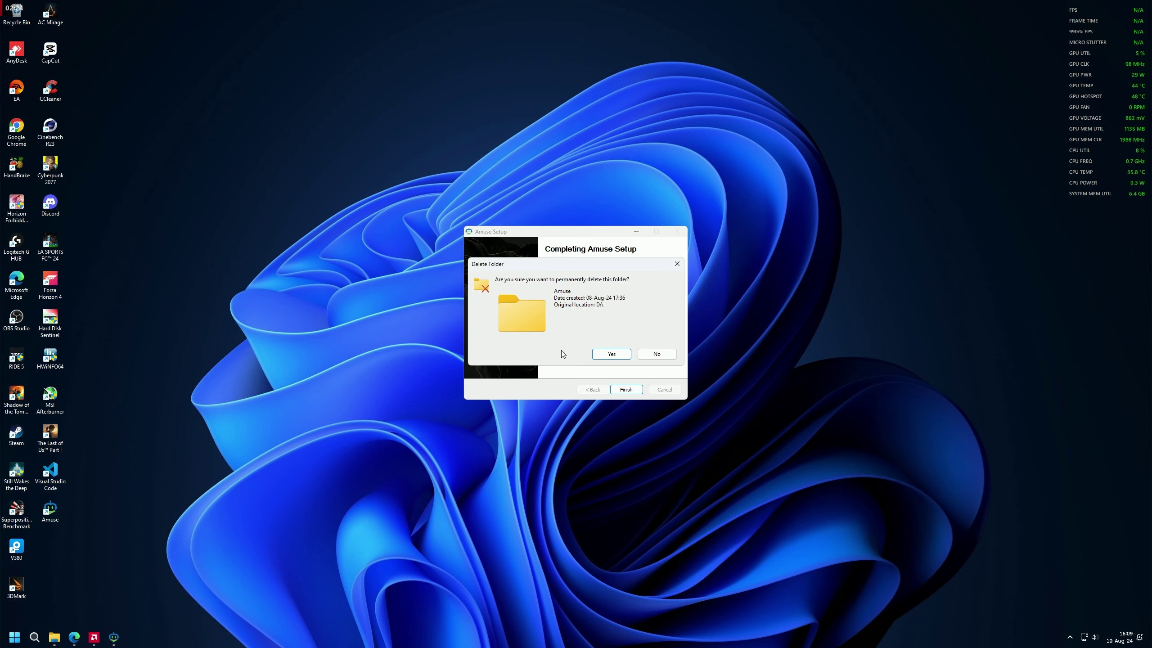
{"action": "left_click", "coordinate": [612, 354]}
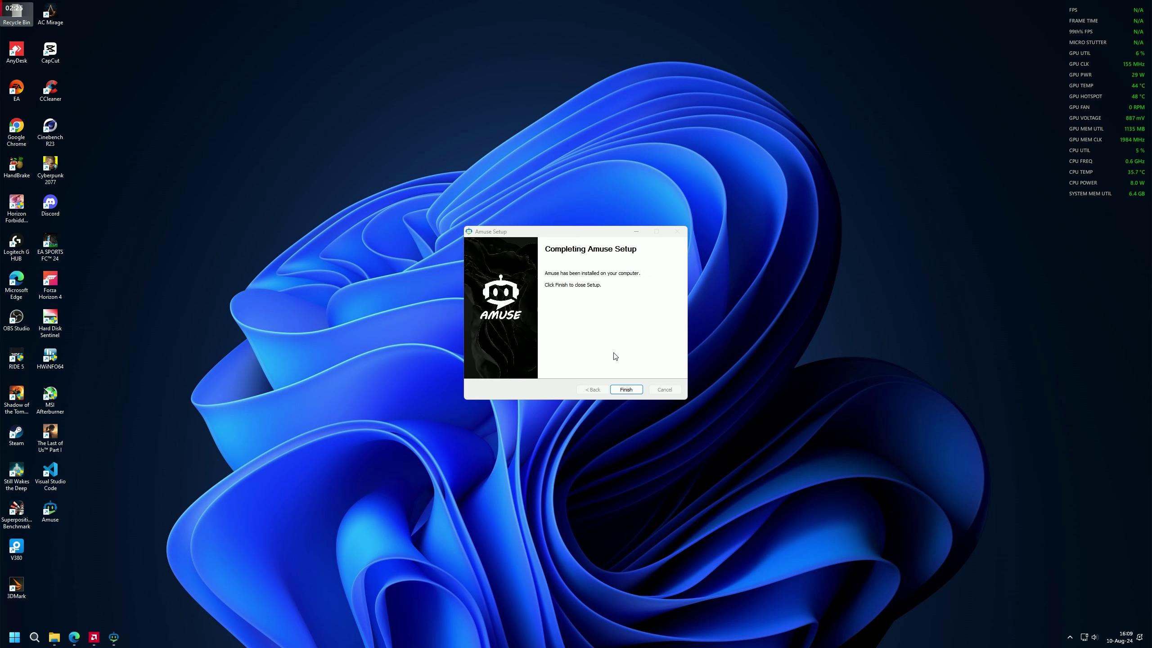
{"action": "left_click", "coordinate": [626, 390]}
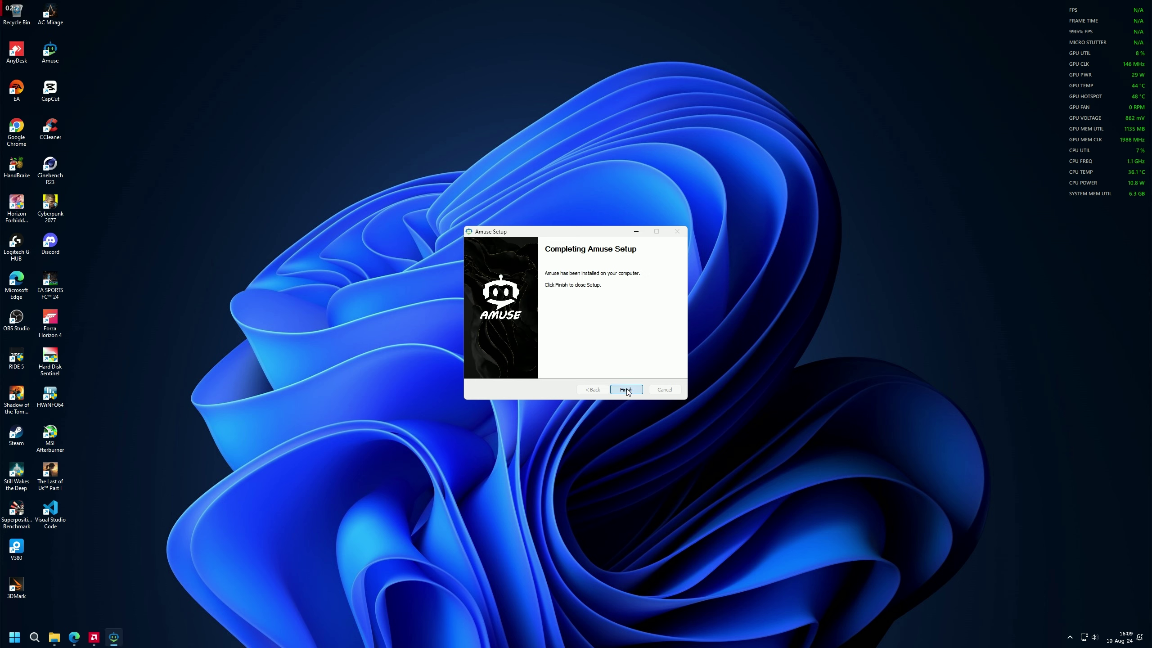
Step: Inspect the contents of the newly installed Amuse folder on GAMES (D:) in File Explorer, and return to the desktop
{"action": "key", "text": "super+e"}
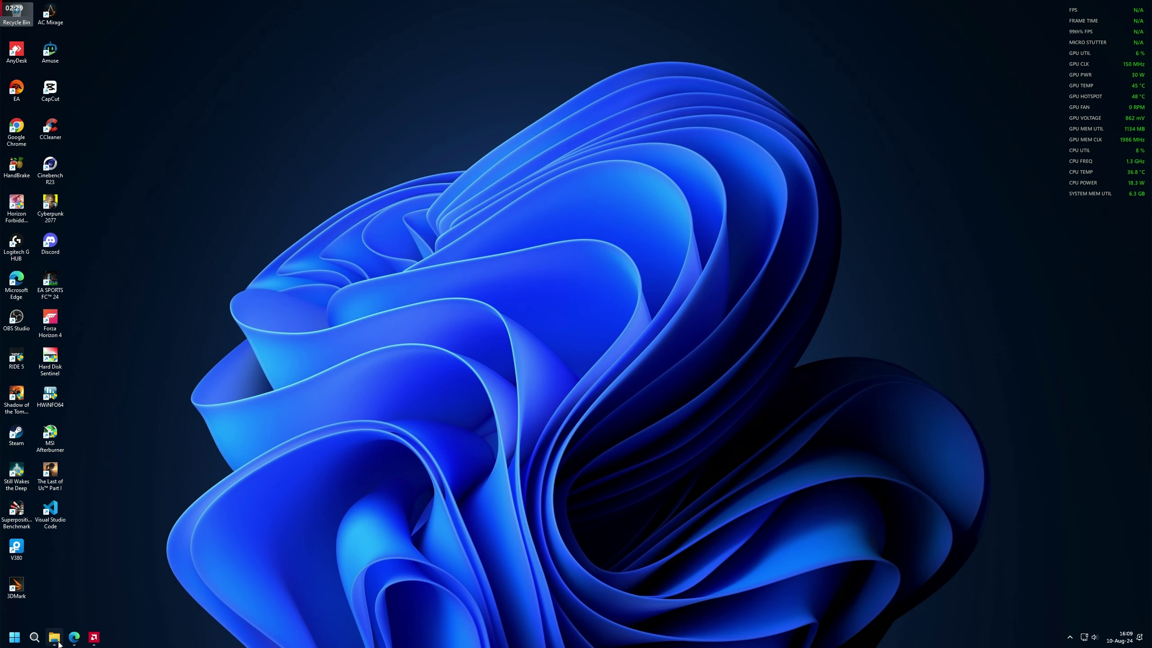
{"action": "right_click", "coordinate": [204, 561]}
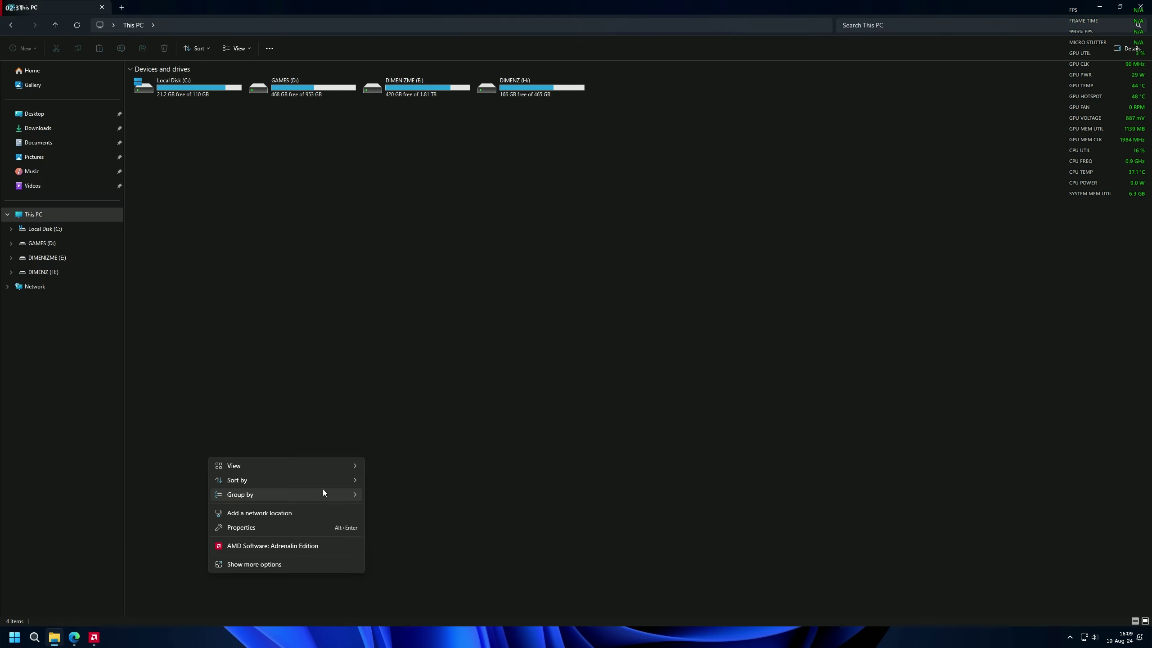
{"action": "left_click", "coordinate": [340, 564]}
{"action": "left_click", "coordinate": [236, 505]}
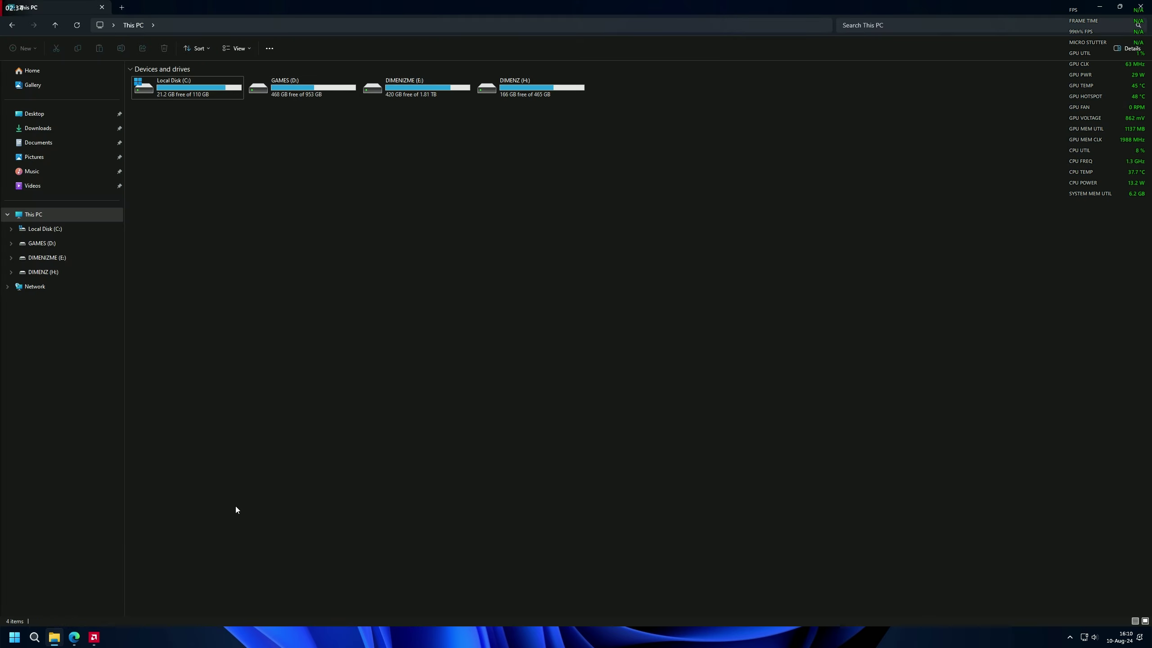
{"action": "left_click", "coordinate": [95, 637]}
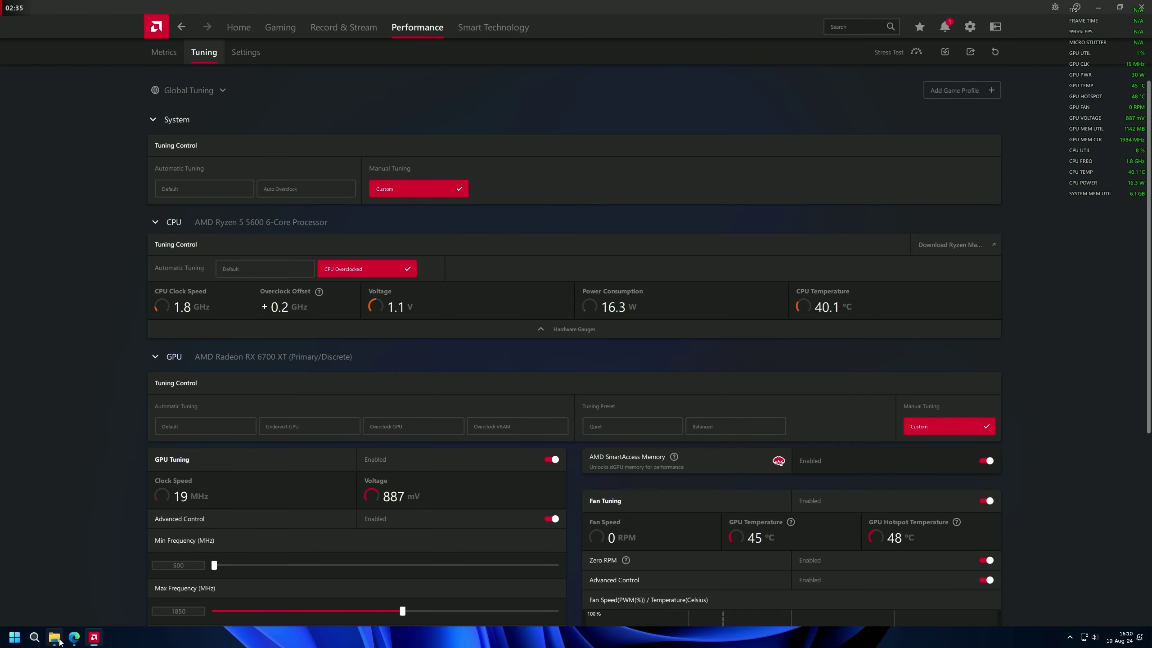
{"action": "left_click", "coordinate": [54, 637]}
{"action": "double_click", "coordinate": [295, 97]}
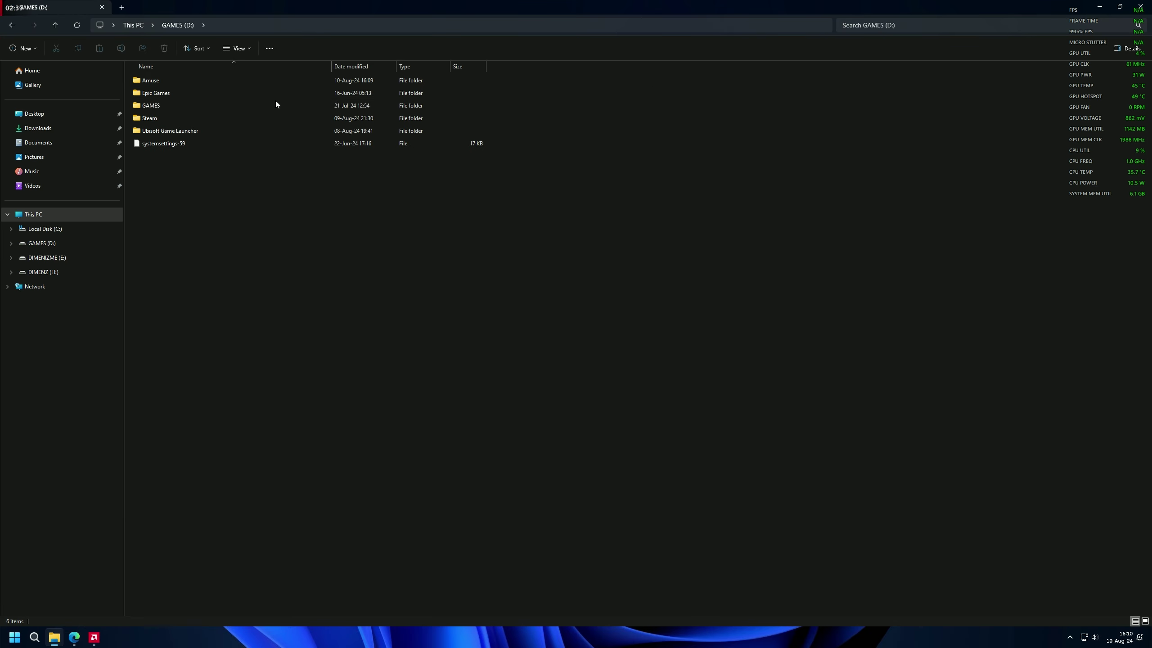
{"action": "double_click", "coordinate": [160, 79]}
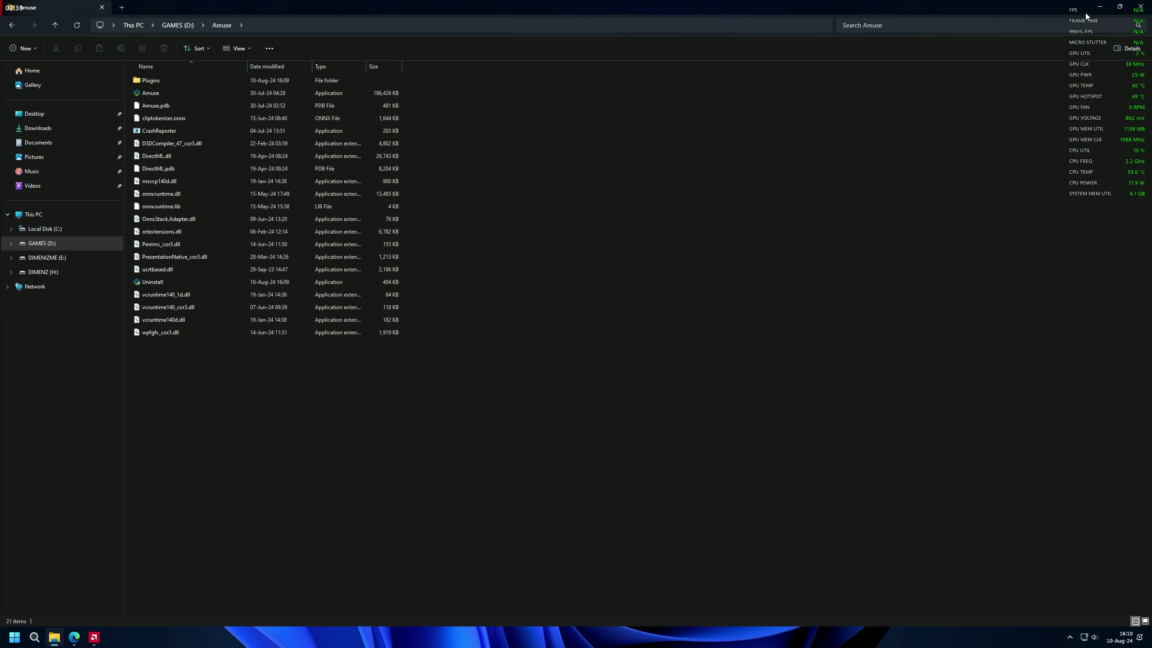
{"action": "left_click", "coordinate": [1099, 6]}
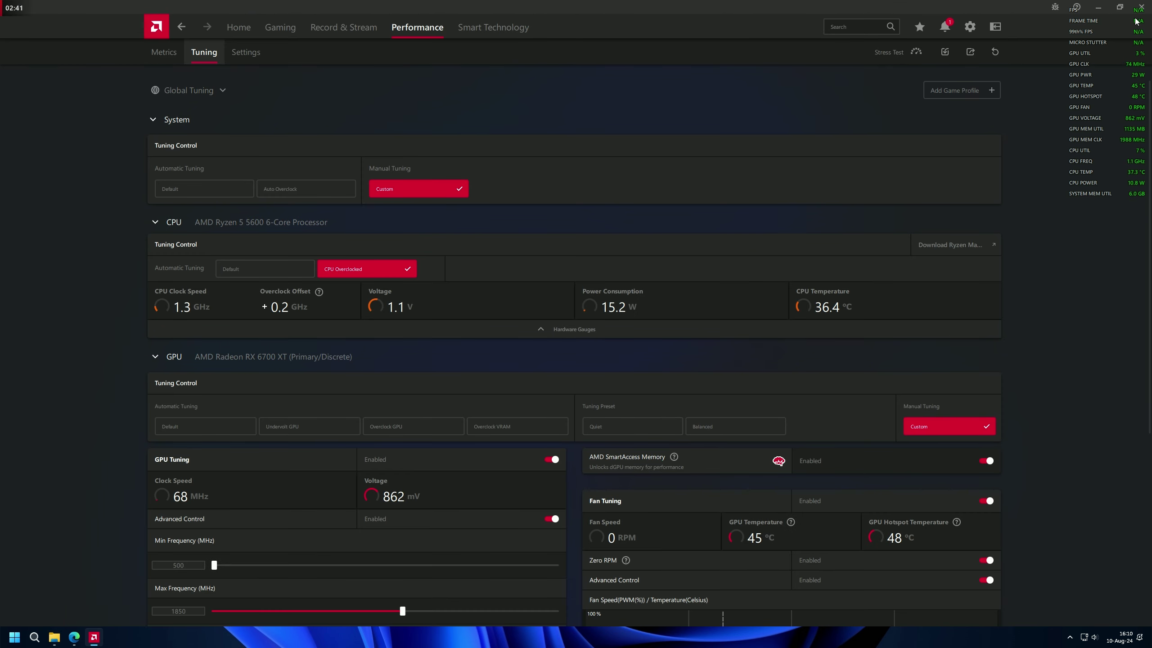
{"action": "left_click", "coordinate": [1098, 8]}
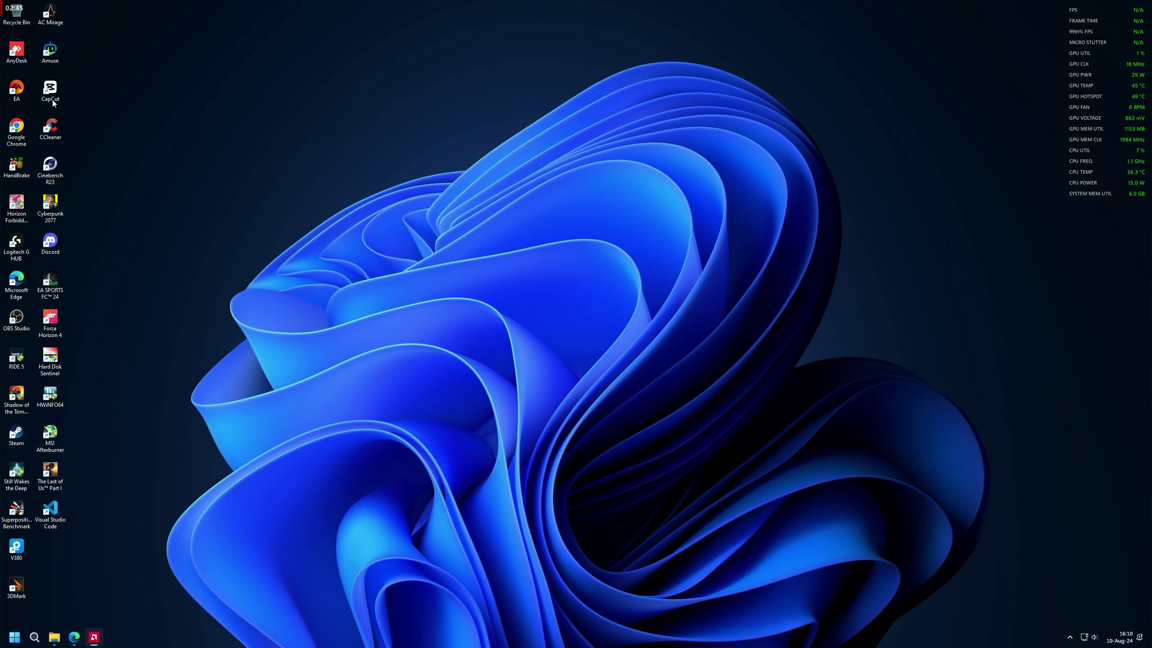
Step: Switch to AMD Software and review the CPU, GPU, fan and power tuning settings
{"action": "left_click", "coordinate": [50, 51]}
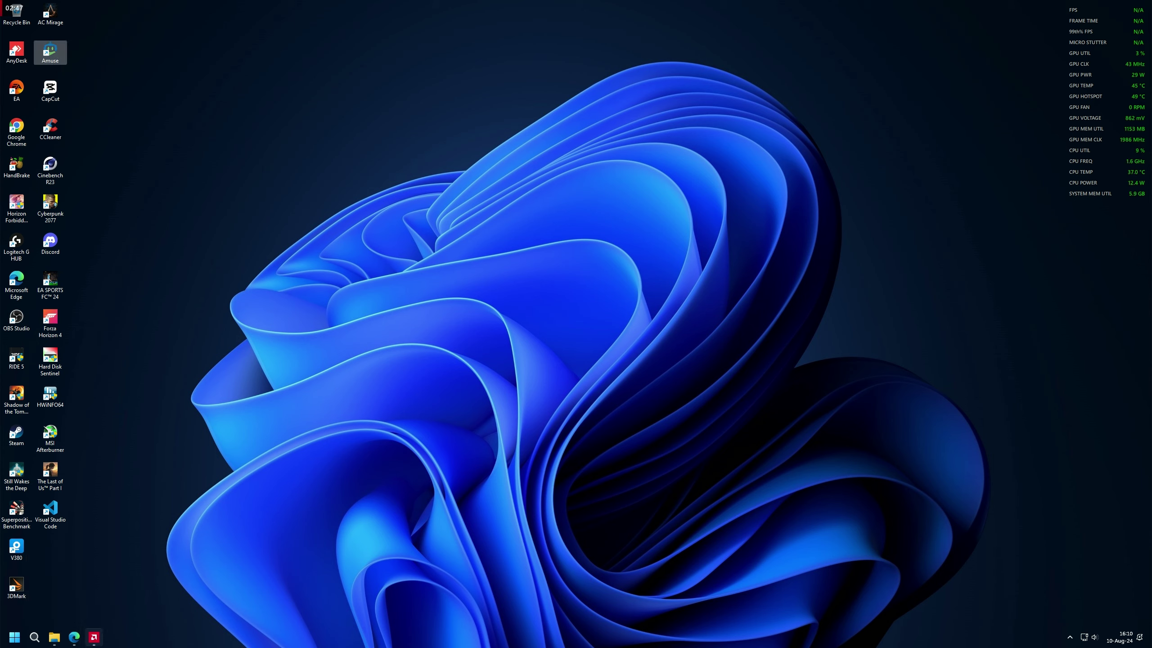
{"action": "left_click", "coordinate": [100, 644]}
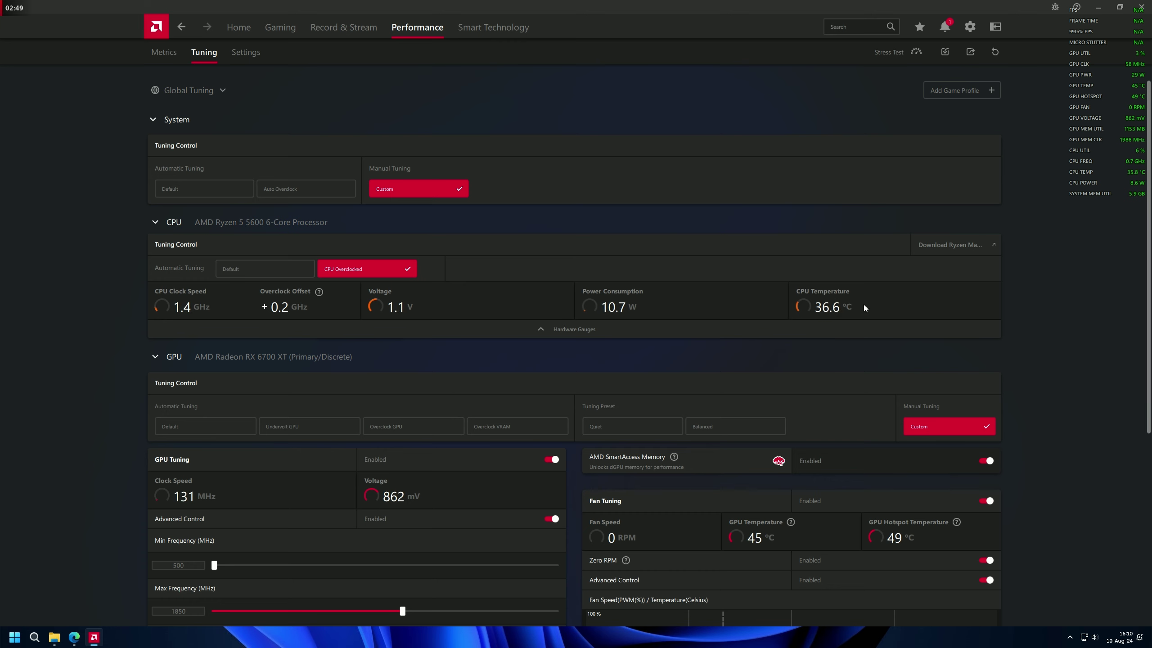
{"action": "scroll", "coordinate": [574, 352], "scroll_direction": "down", "scroll_amount": 3}
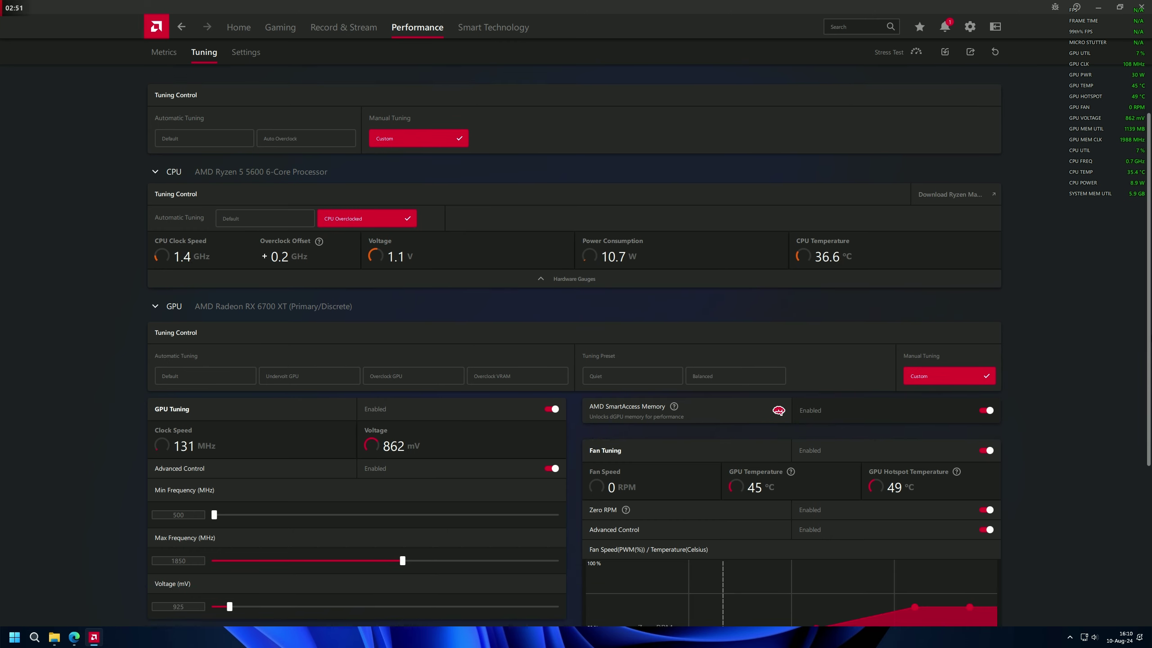
{"action": "scroll", "coordinate": [574, 353], "scroll_direction": "down", "scroll_amount": 4}
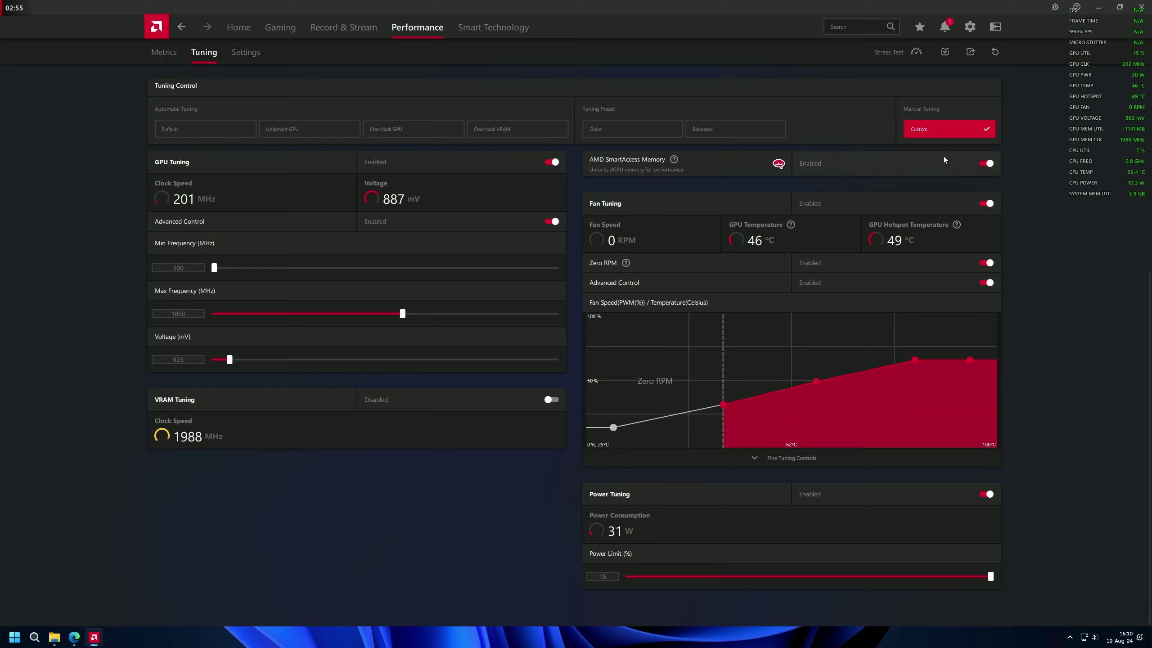
Step: Review the graphics card, processor and RAM details in AMD Software's system settings, and close the program
{"action": "left_click", "coordinate": [970, 27]}
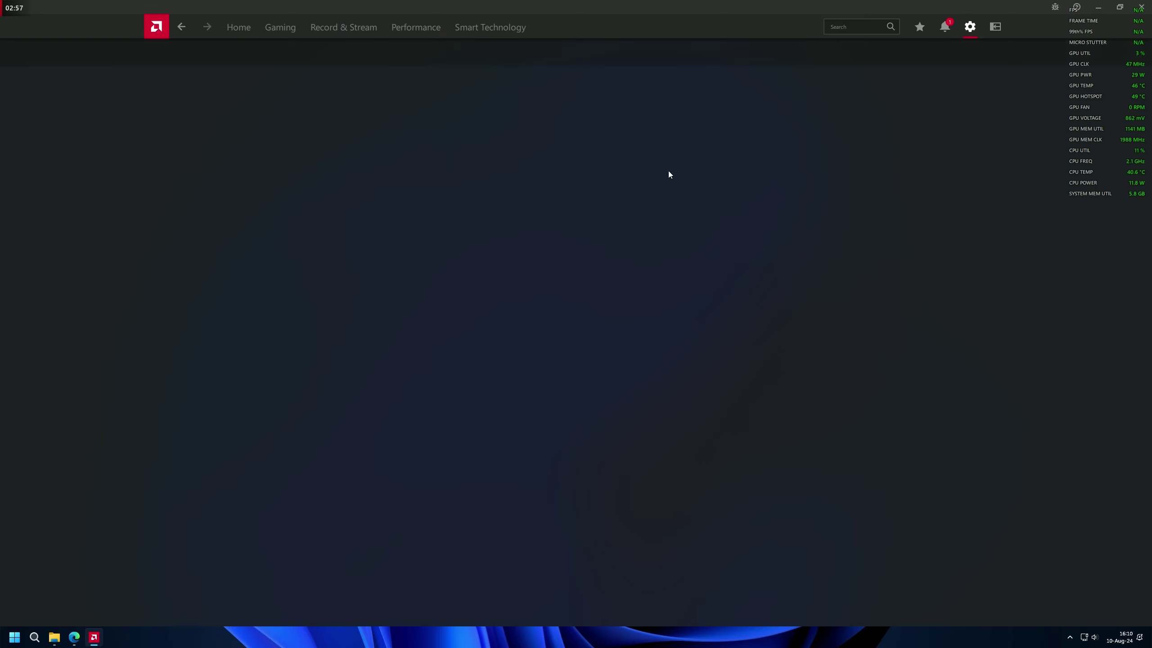
{"action": "left_click", "coordinate": [776, 187]}
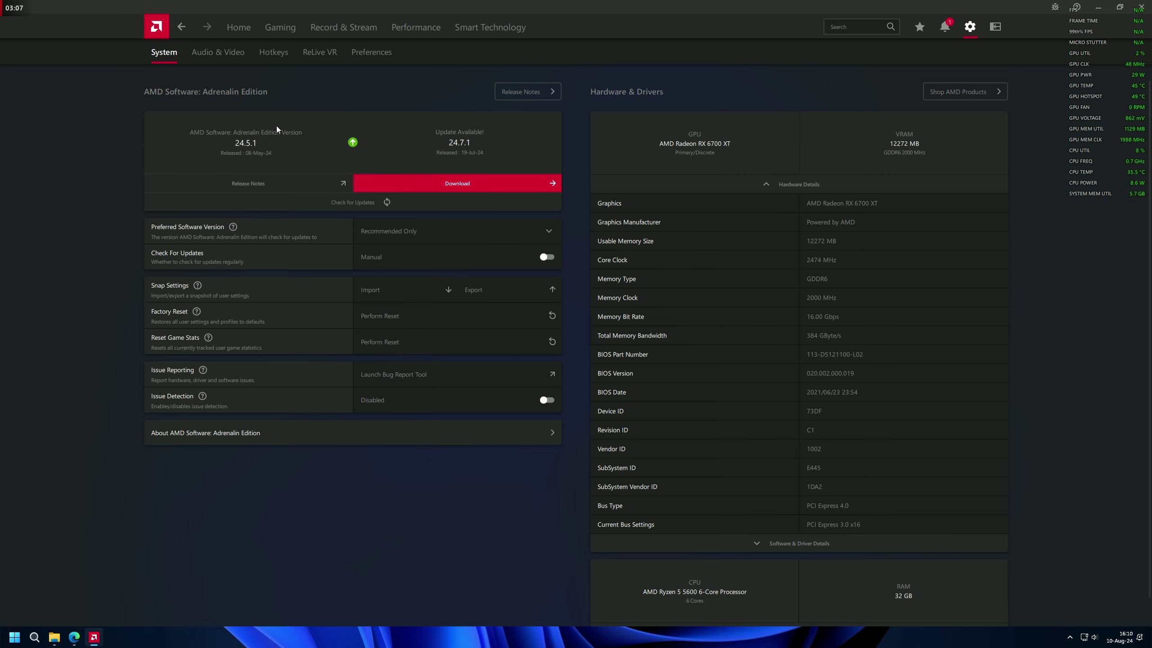
{"action": "scroll", "coordinate": [747, 251], "scroll_direction": "down", "scroll_amount": 1}
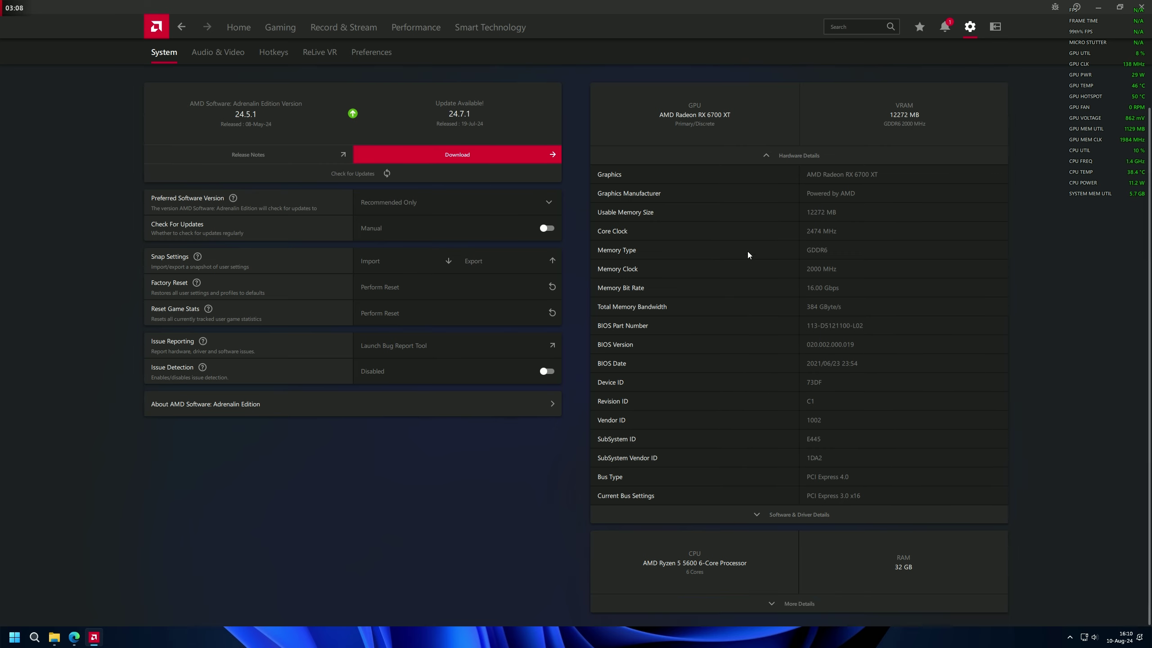
{"action": "left_click", "coordinate": [777, 605]}
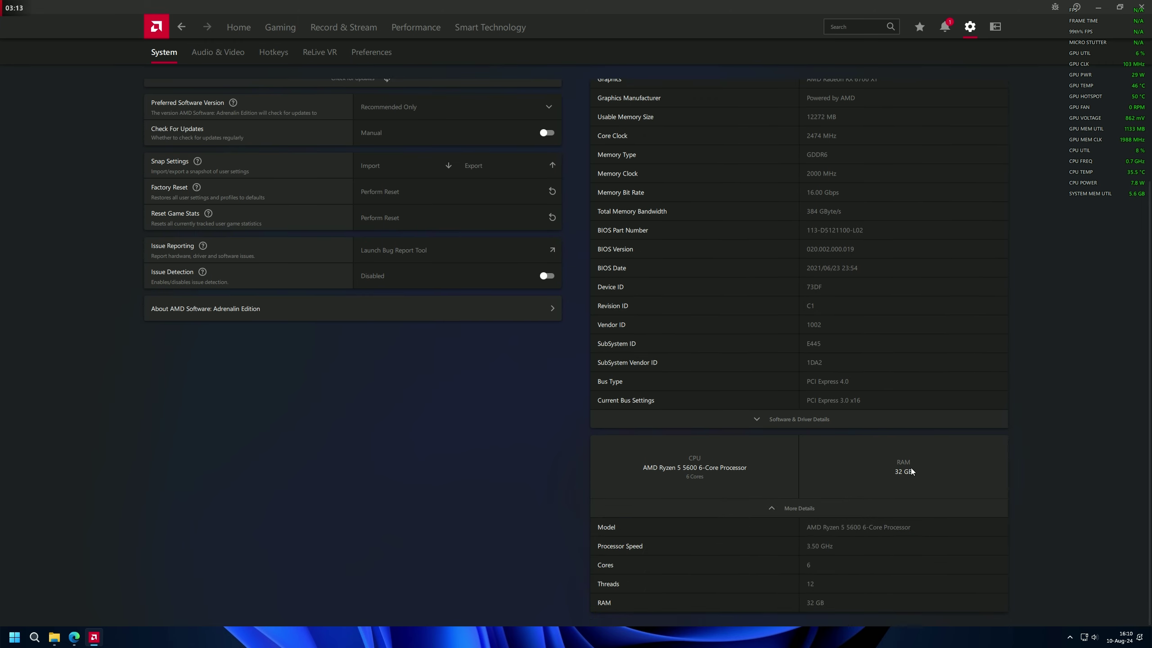
{"action": "left_click", "coordinate": [1142, 8]}
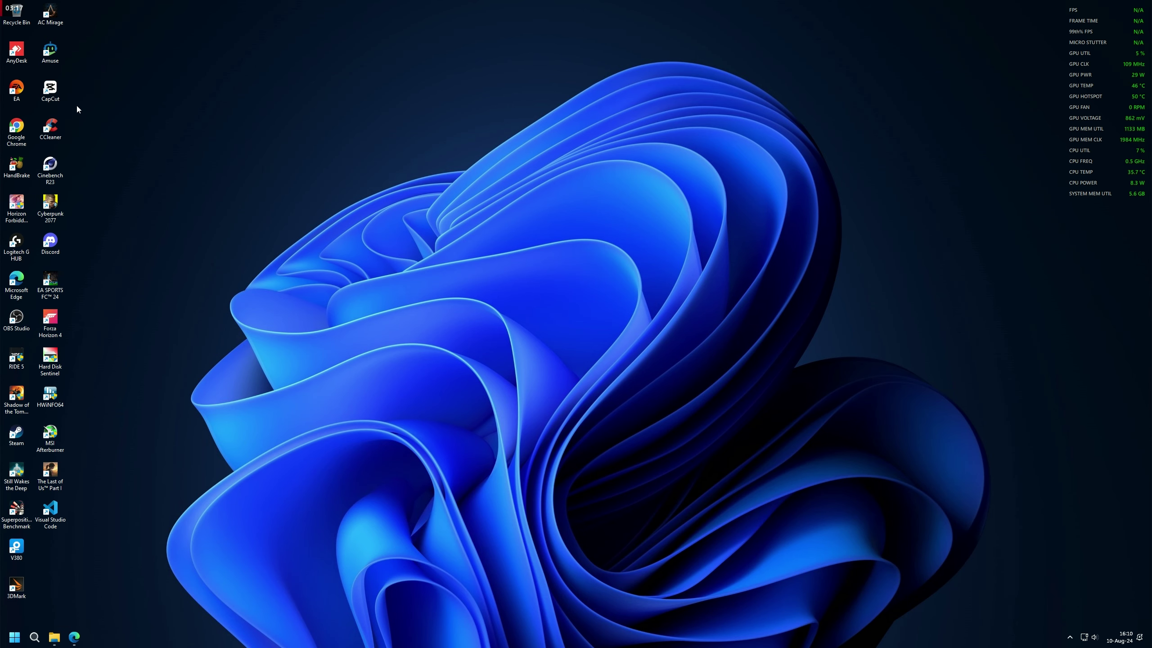
Step: Launch Amuse from the desktop, accept all four acknowledgements in the Important Information notice, and continue
{"action": "double_click", "coordinate": [48, 53]}
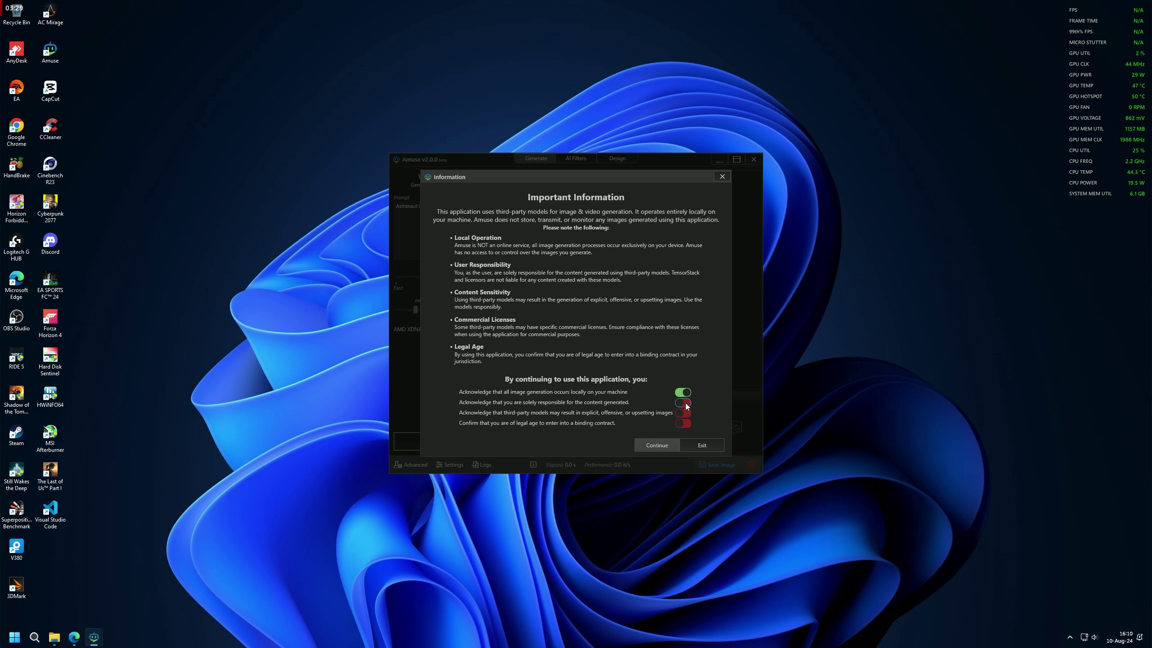
{"action": "left_click", "coordinate": [684, 424]}
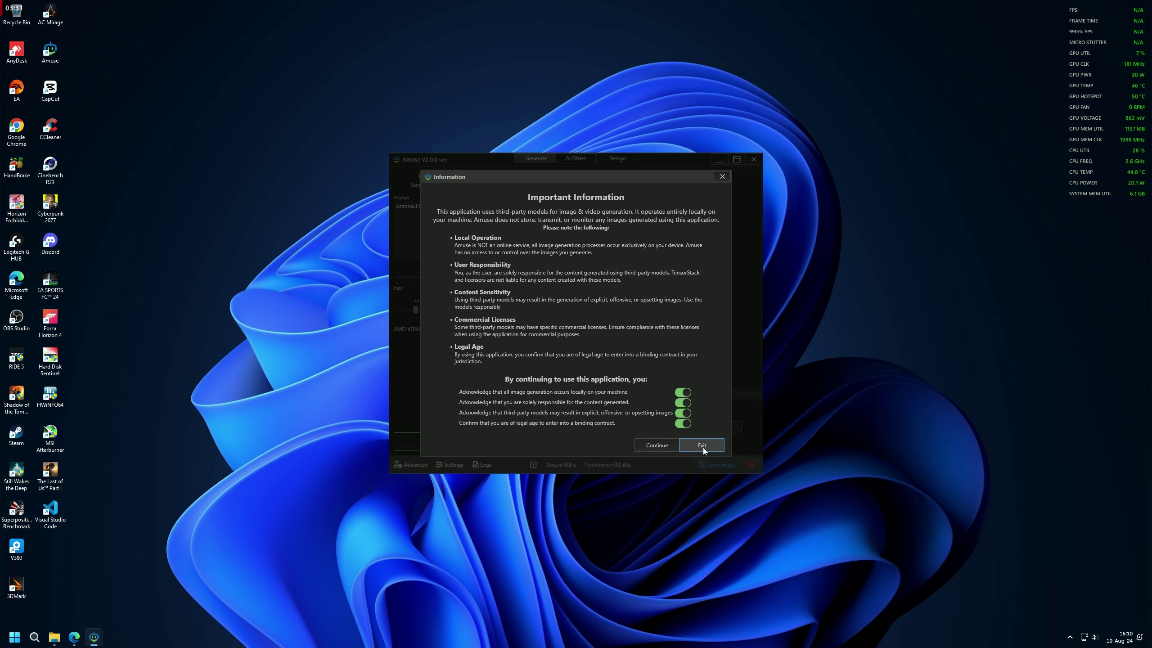
{"action": "left_click", "coordinate": [657, 445]}
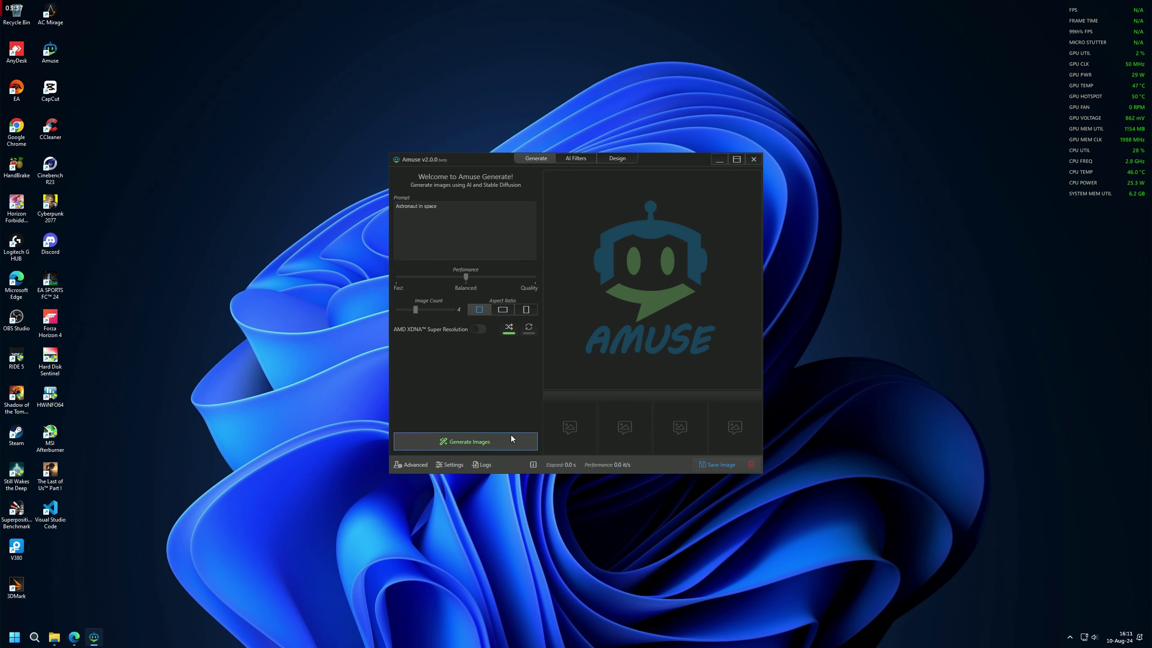
Step: Set Amuse's model download directory to D:\Amuse and apply the settings
{"action": "left_click", "coordinate": [451, 464]}
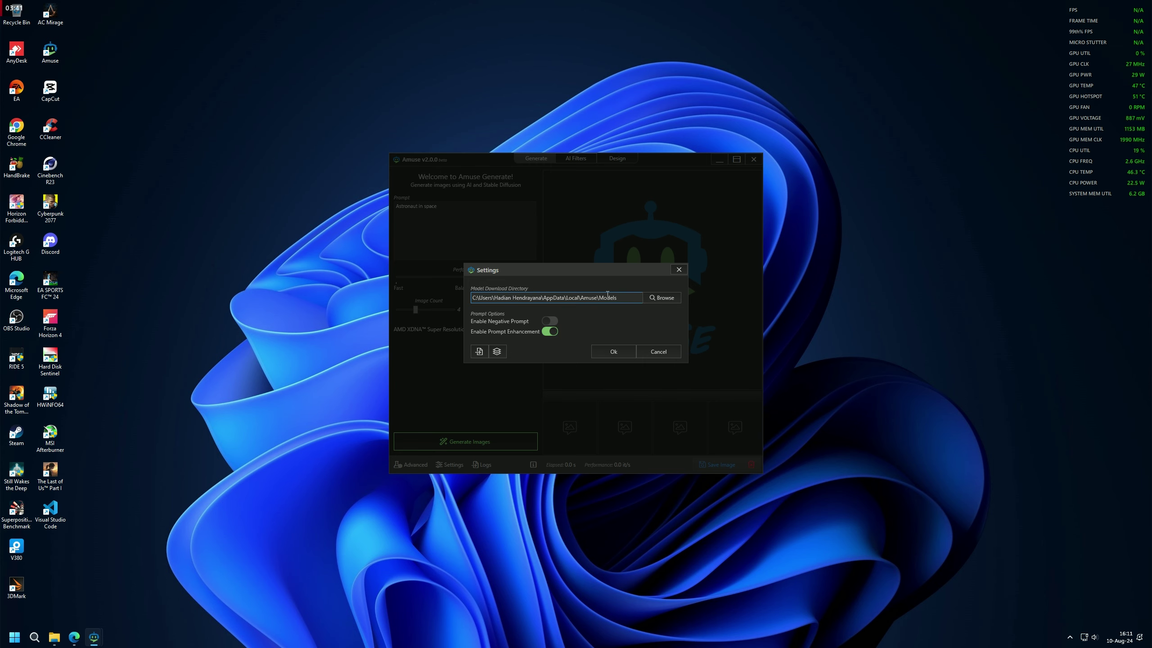
{"action": "left_click", "coordinate": [653, 296]}
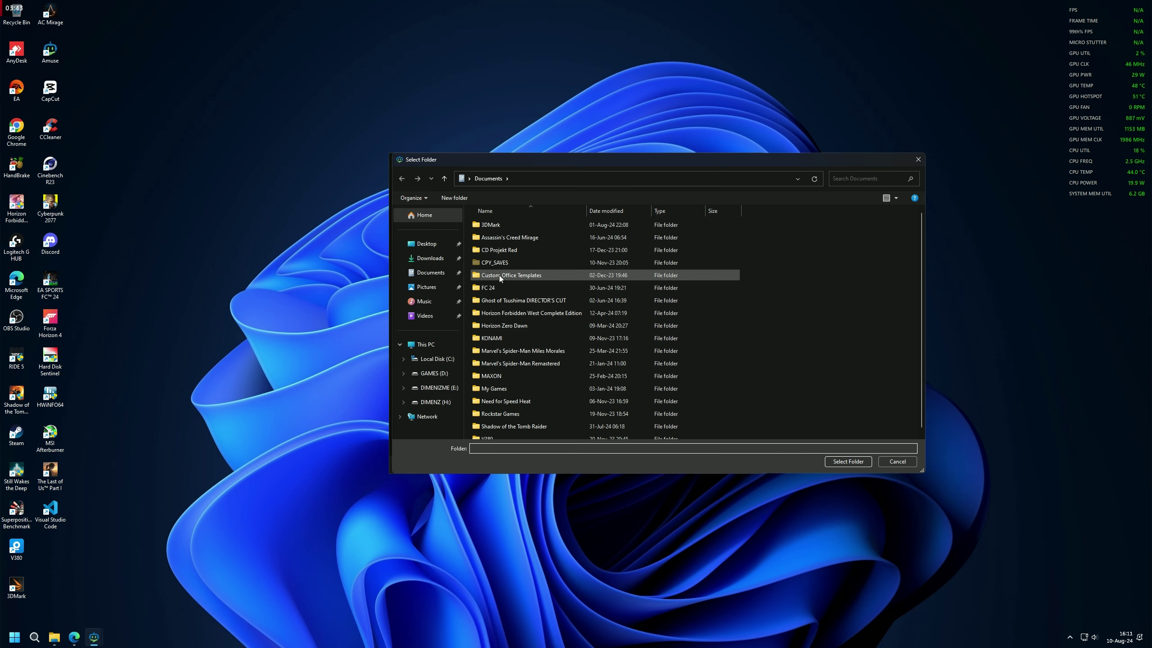
{"action": "left_click", "coordinate": [442, 375]}
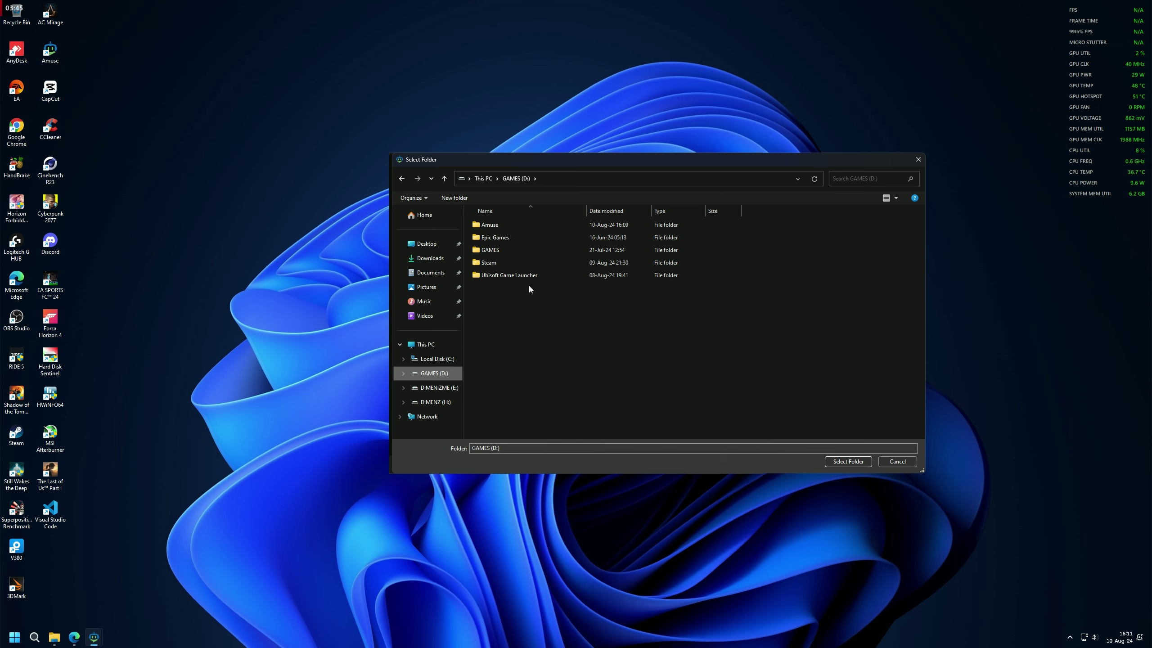
{"action": "left_click", "coordinate": [500, 225]}
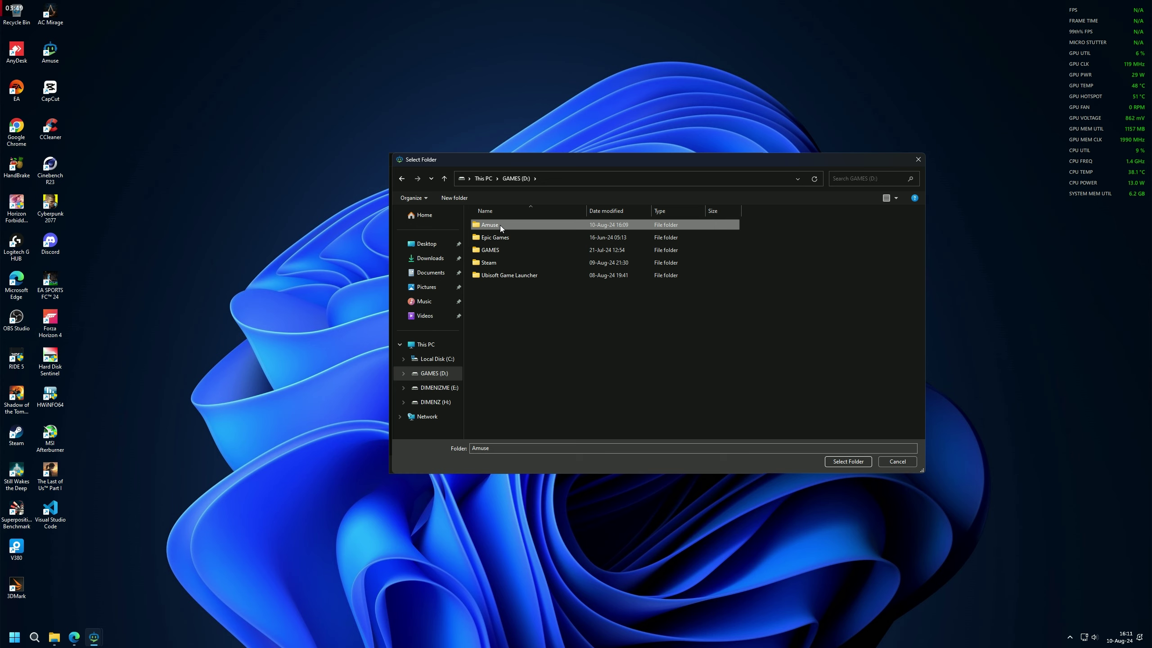
{"action": "double_click", "coordinate": [500, 225]}
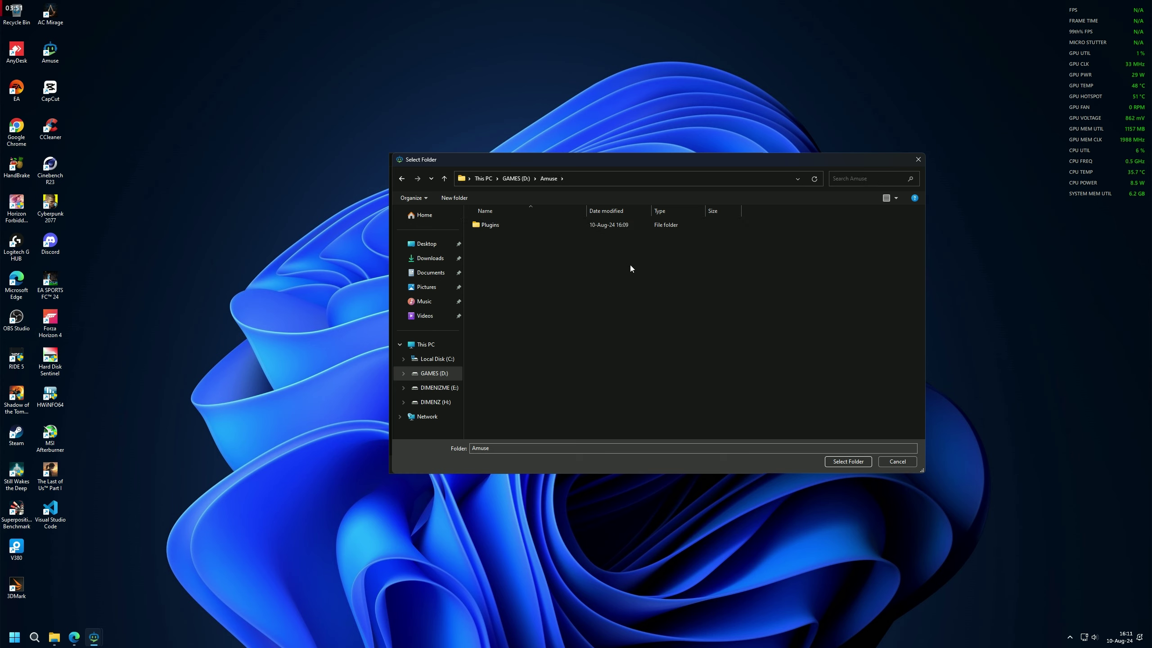
{"action": "left_click", "coordinate": [855, 463]}
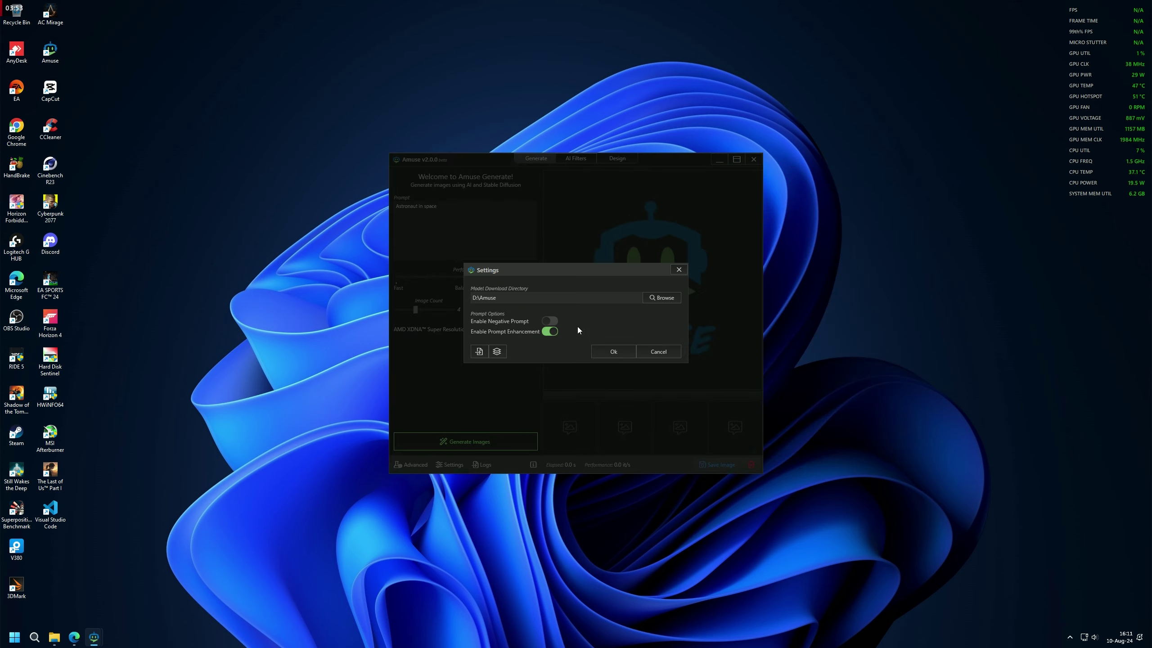
{"action": "left_click", "coordinate": [621, 352]}
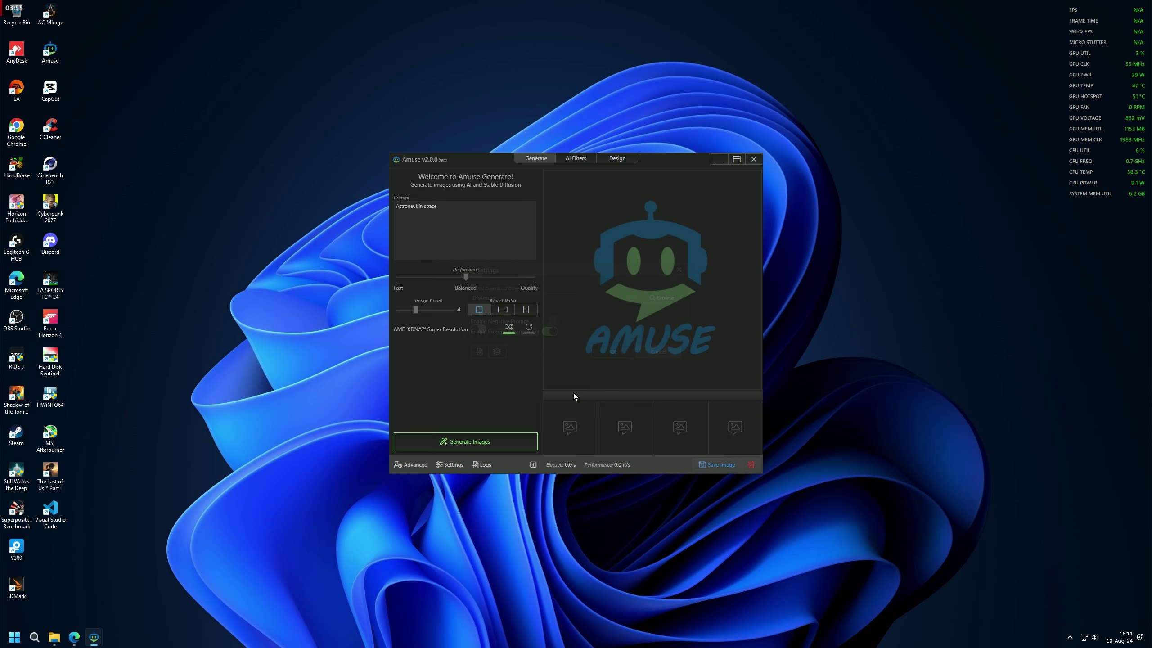
Step: Create a Models folder inside D:\Amuse and set it as the model download directory in the settings
{"action": "left_click", "coordinate": [454, 465]}
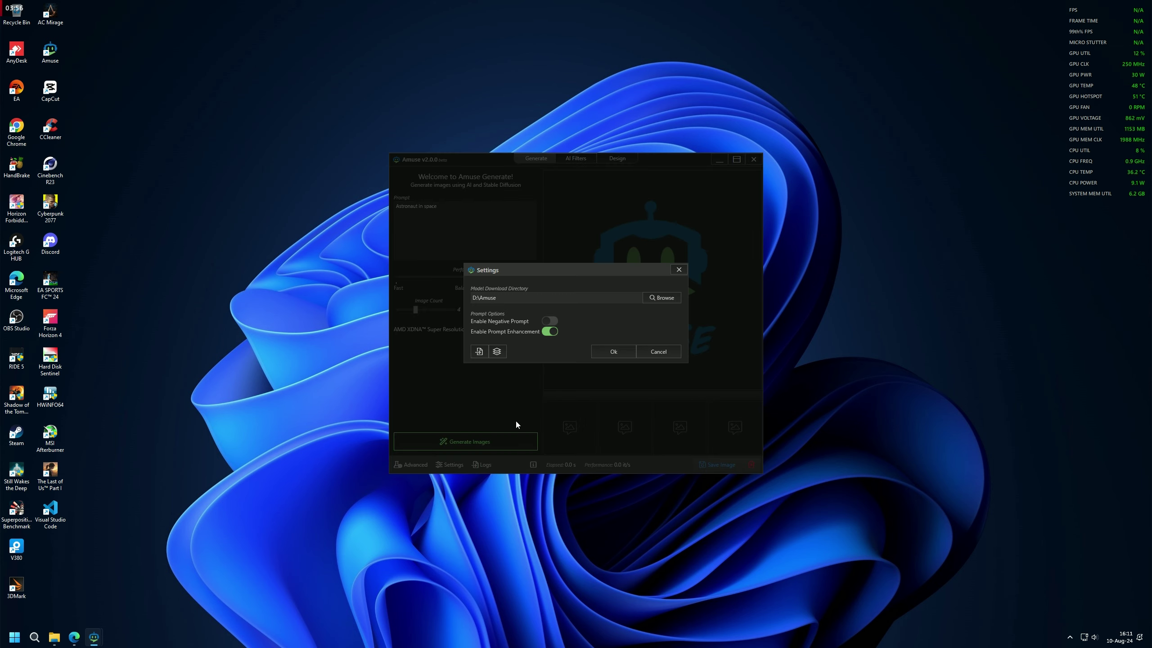
{"action": "left_click", "coordinate": [666, 300]}
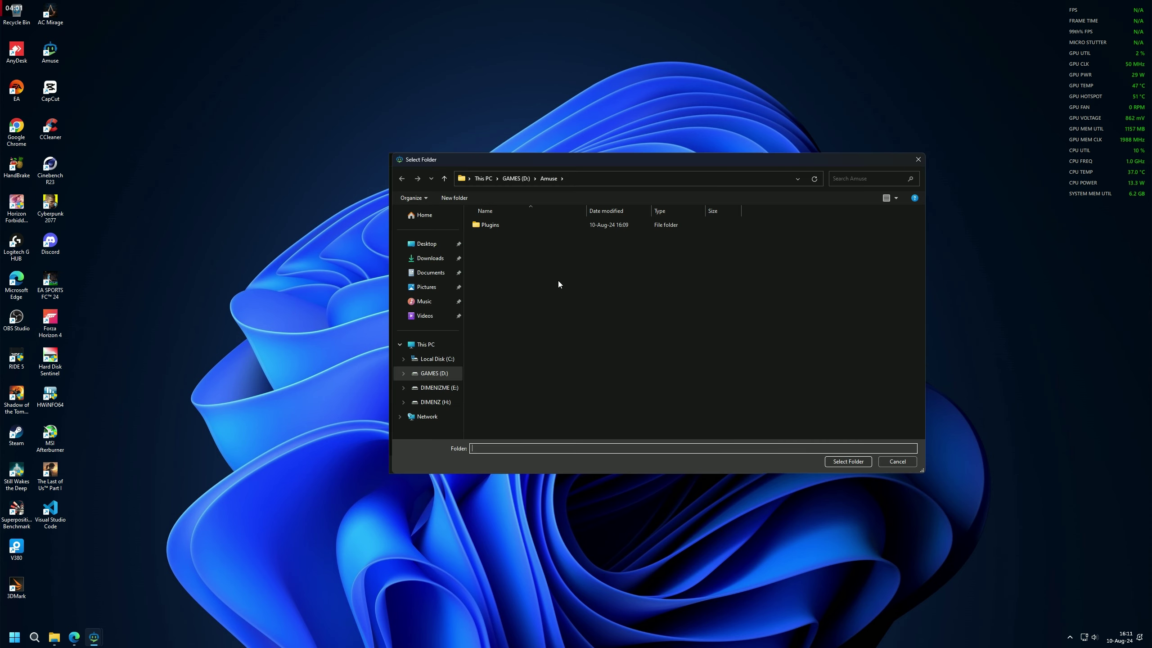
{"action": "left_click", "coordinate": [454, 198]}
{"action": "type", "text": "M"}
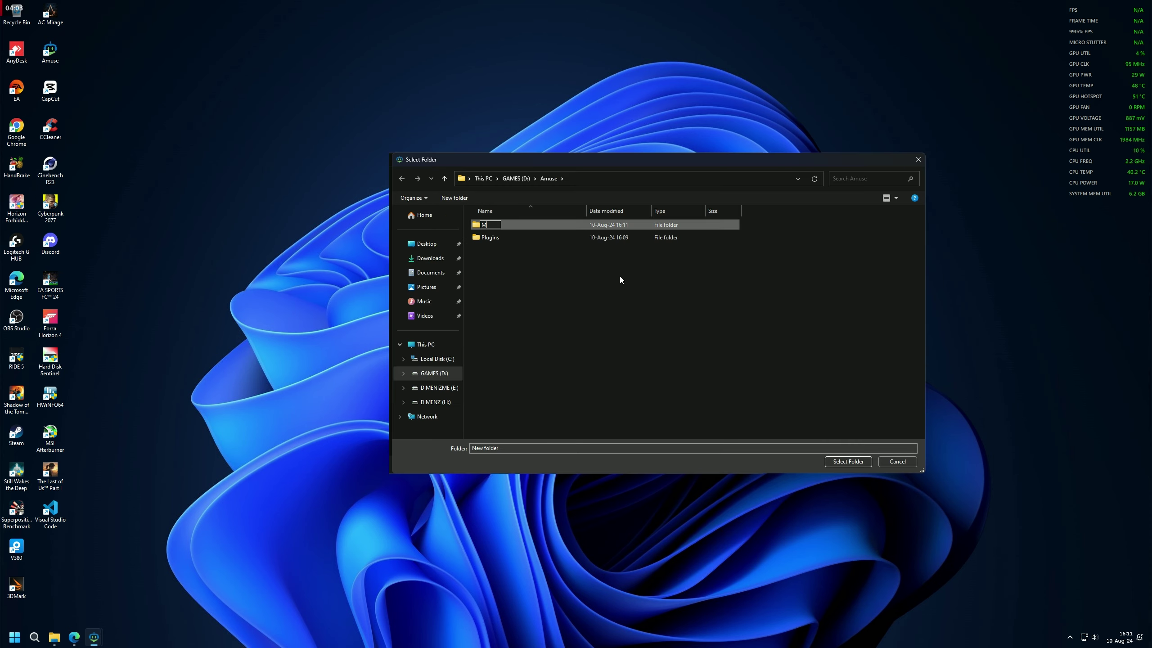
{"action": "type", "text": "olels"}
{"action": "key", "text": "Return"}
{"action": "double_click", "coordinate": [492, 225]}
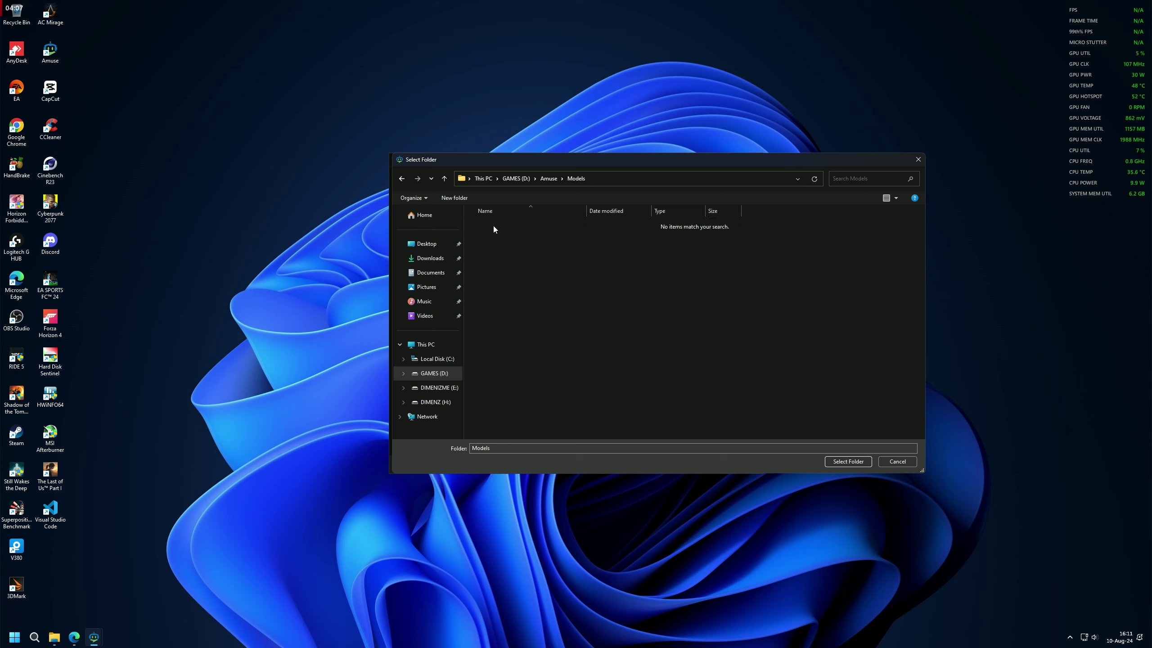
{"action": "left_click", "coordinate": [847, 461]}
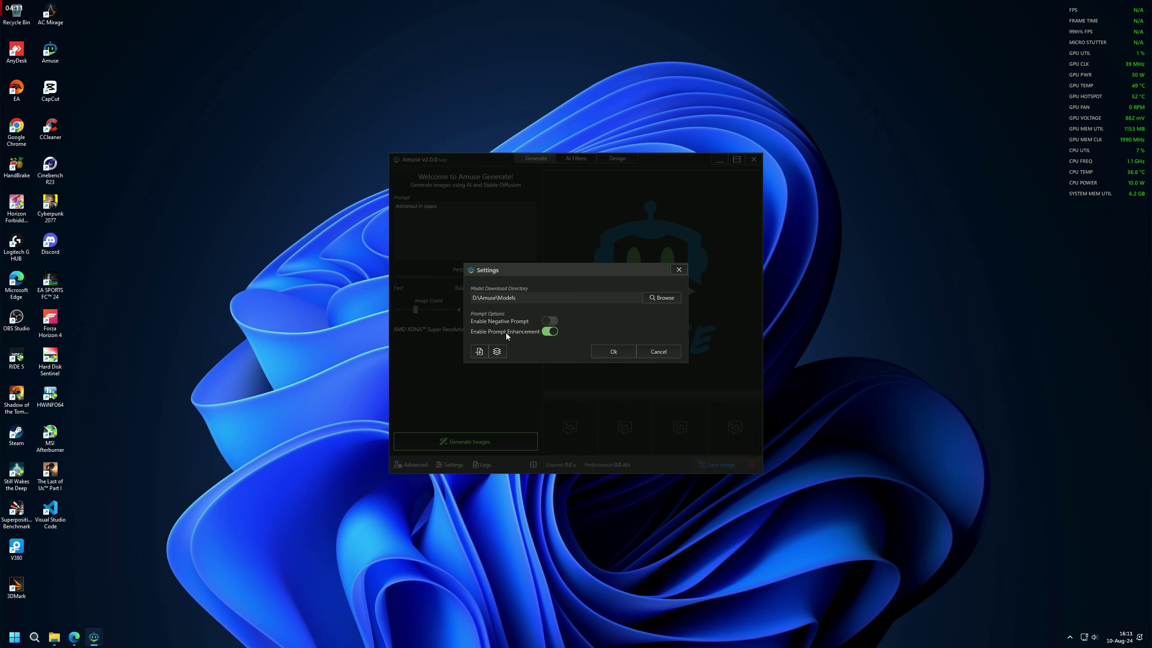
{"action": "left_click", "coordinate": [621, 355]}
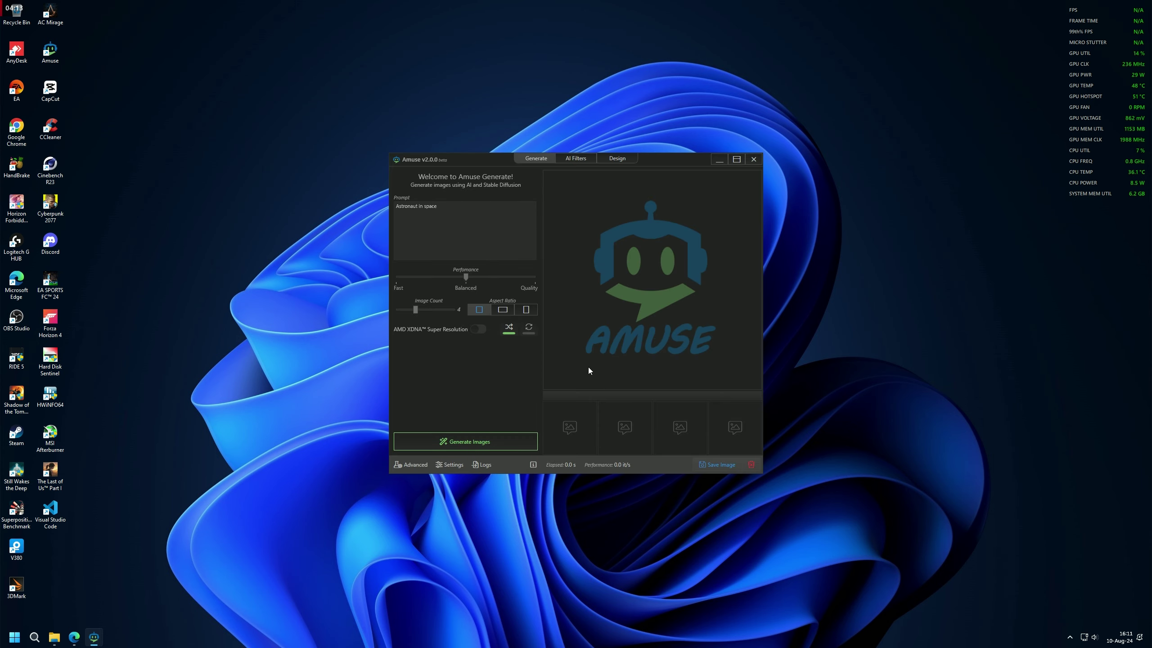
Step: Start generating images, accept the SDXL Turbo terms and conditions, and begin the model download
{"action": "left_click", "coordinate": [461, 446]}
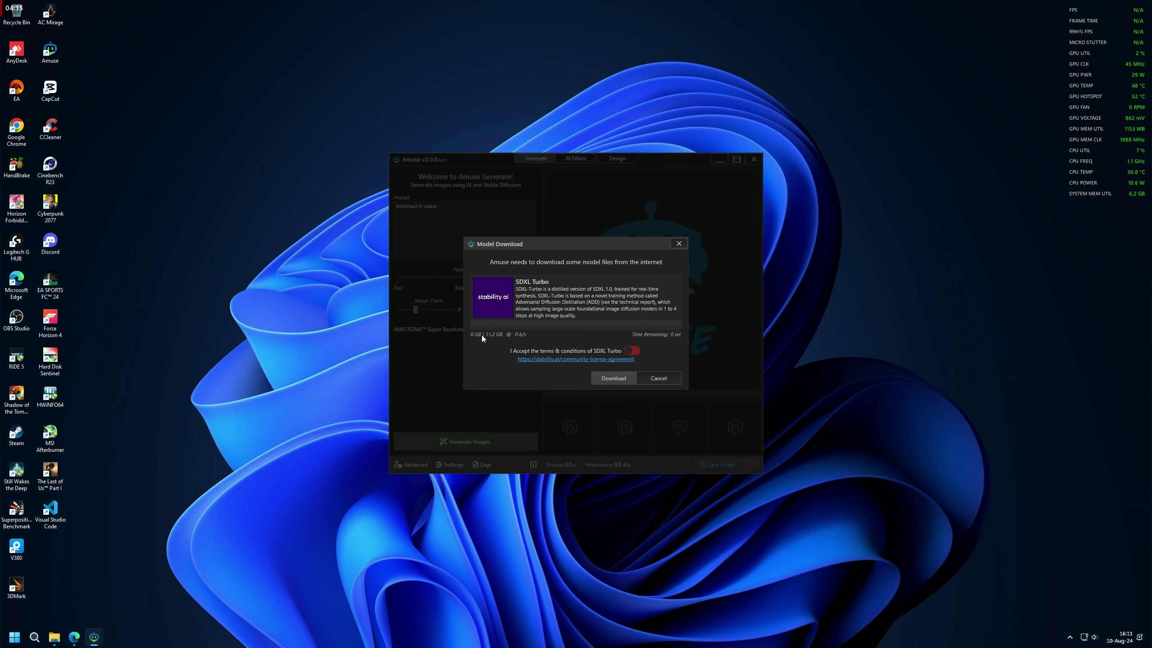
{"action": "left_click", "coordinate": [637, 354]}
{"action": "left_click", "coordinate": [631, 350]}
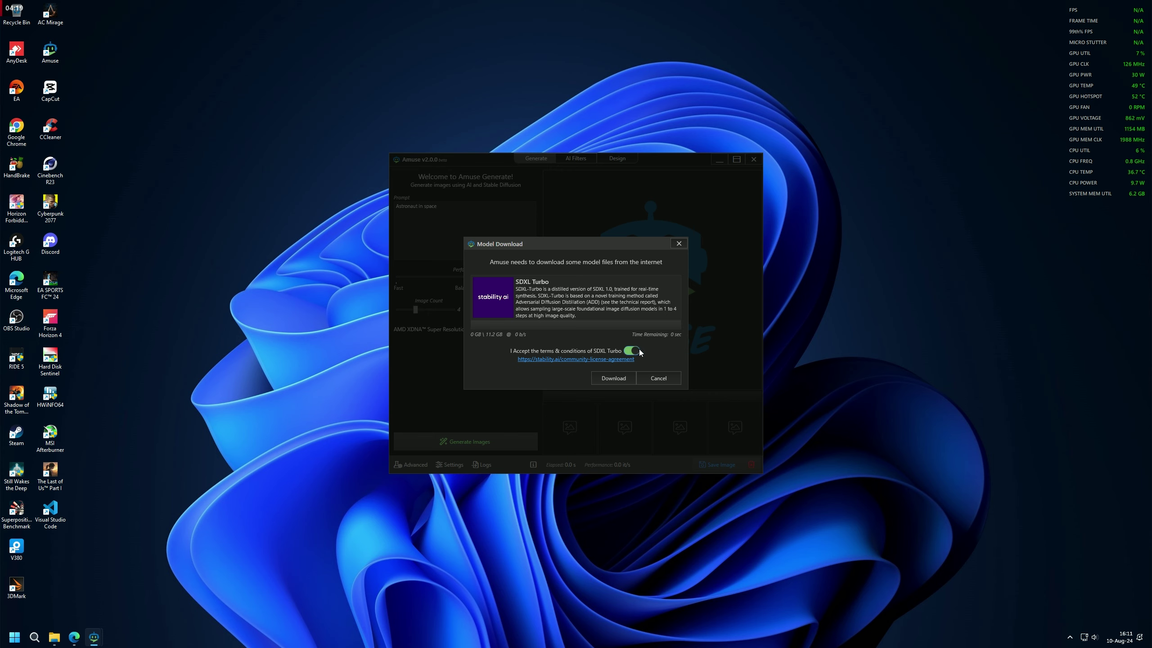
{"action": "left_click", "coordinate": [612, 378]}
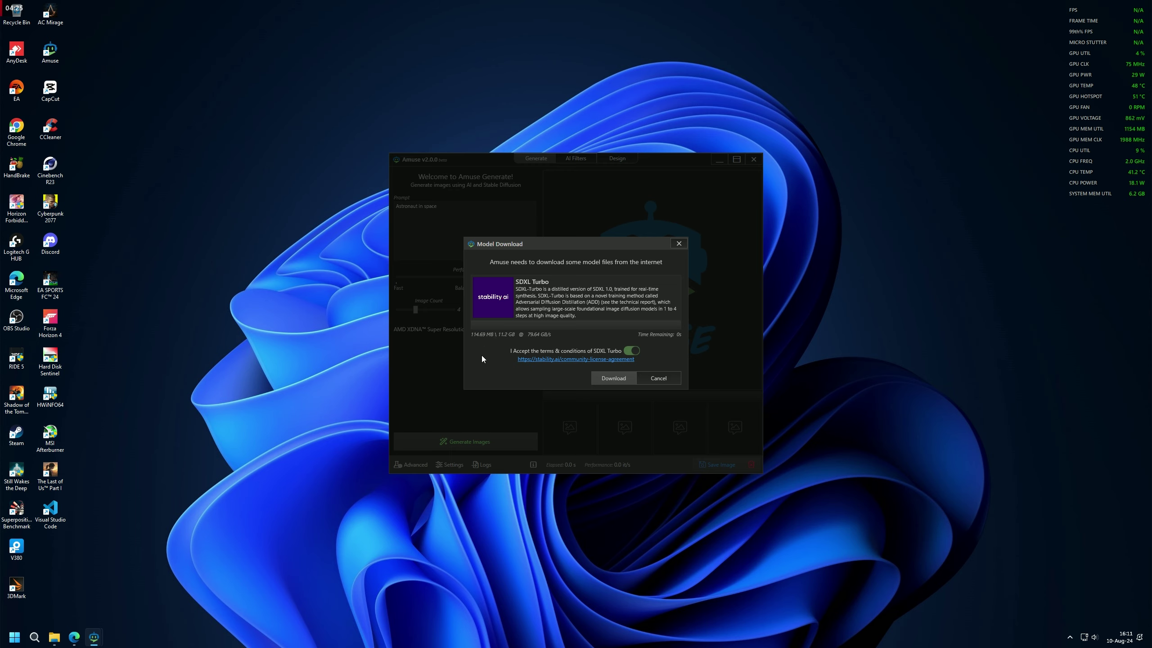
Step: Switch to File Explorer and inspect the properties of the SDXL-Turbo-onnx folder inside Models
{"action": "left_click", "coordinate": [54, 637]}
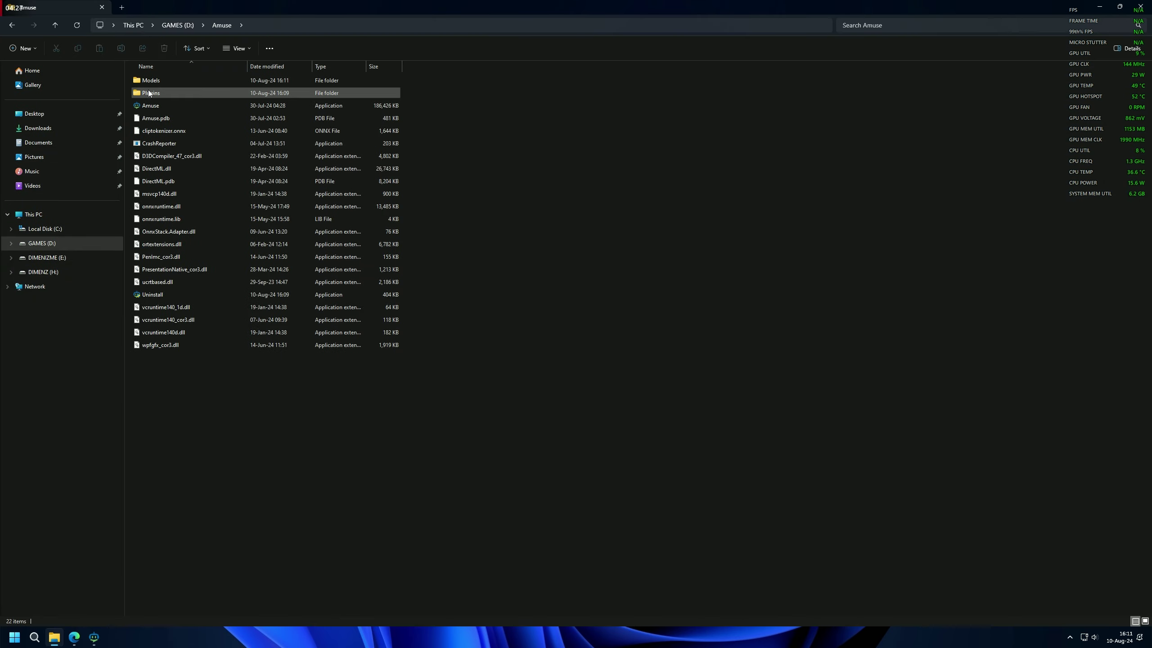
{"action": "left_click", "coordinate": [150, 85]}
{"action": "double_click", "coordinate": [150, 82]}
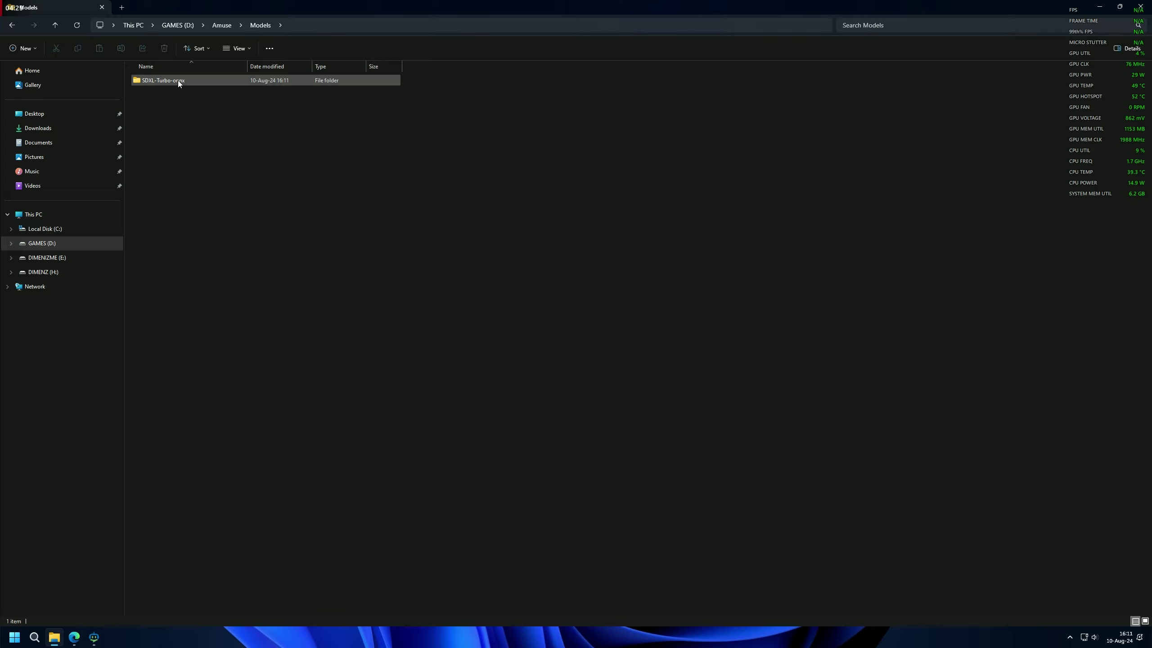
{"action": "right_click", "coordinate": [178, 81]}
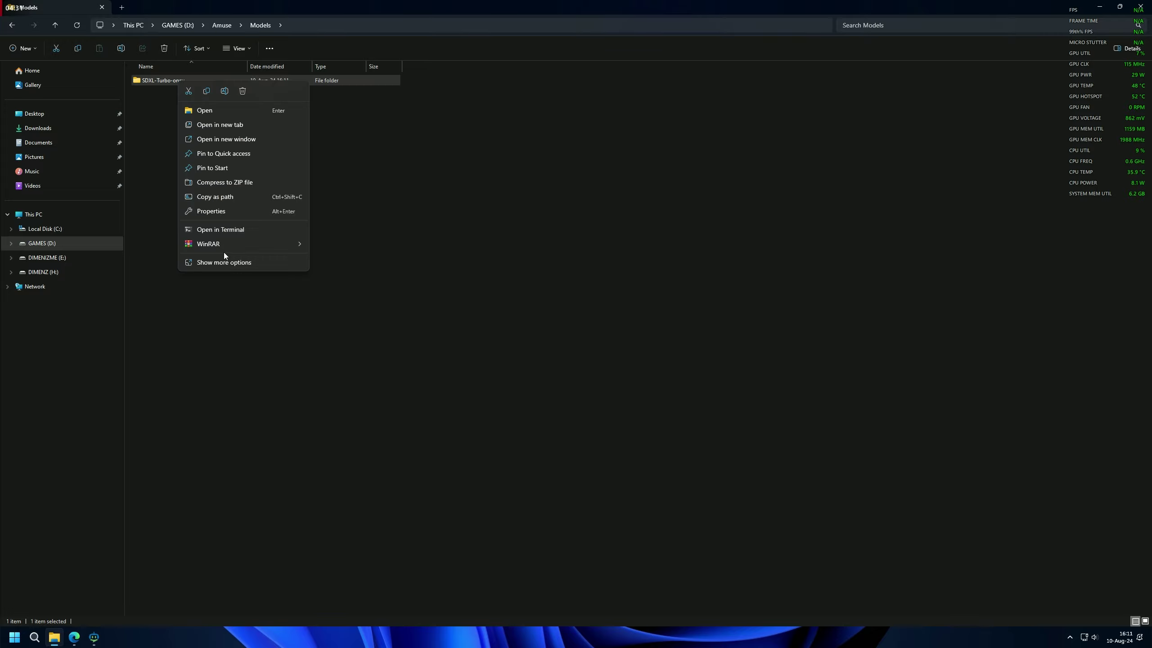
{"action": "left_click", "coordinate": [227, 210]}
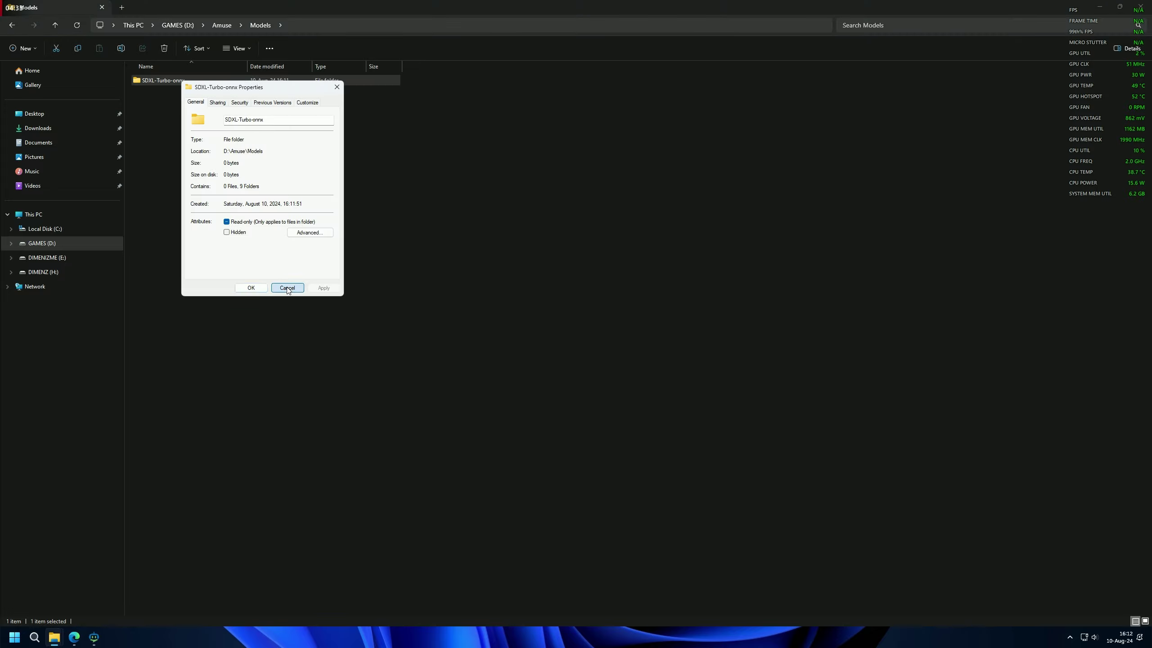
{"action": "left_click", "coordinate": [251, 287]}
Step: Check the SDXL Turbo download progress in Amuse, revisit the Amuse folder in File Explorer, and return to the Model Download window
{"action": "mouse_move", "coordinate": [94, 637]}
{"action": "left_click", "coordinate": [117, 591]}
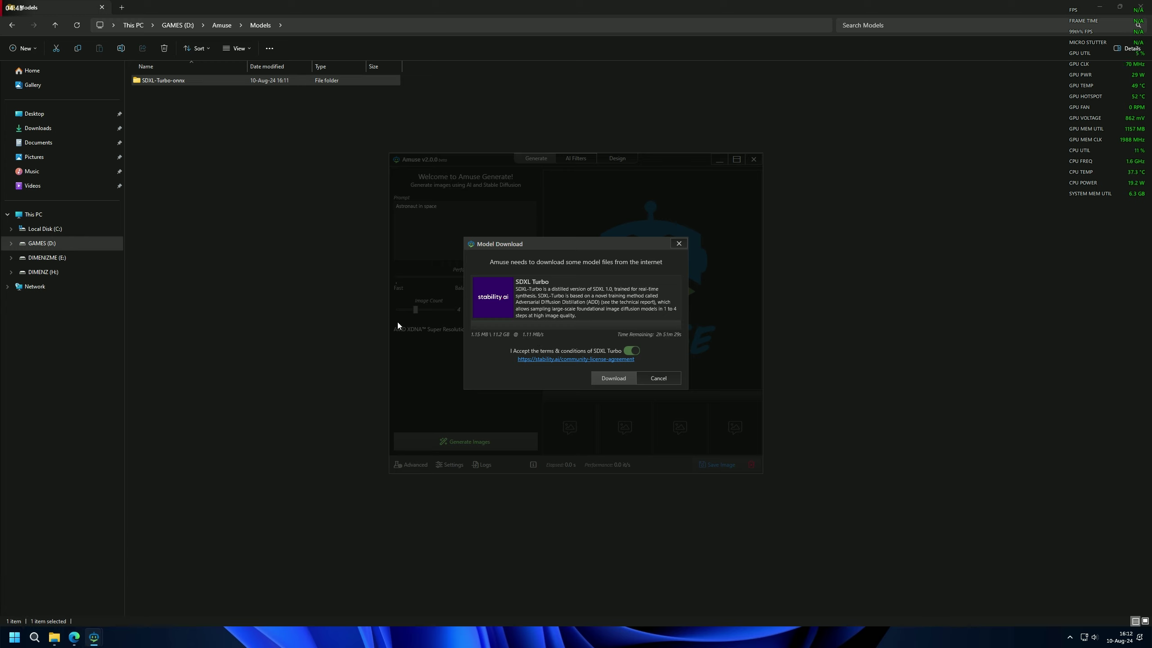
{"action": "left_click", "coordinate": [303, 304]}
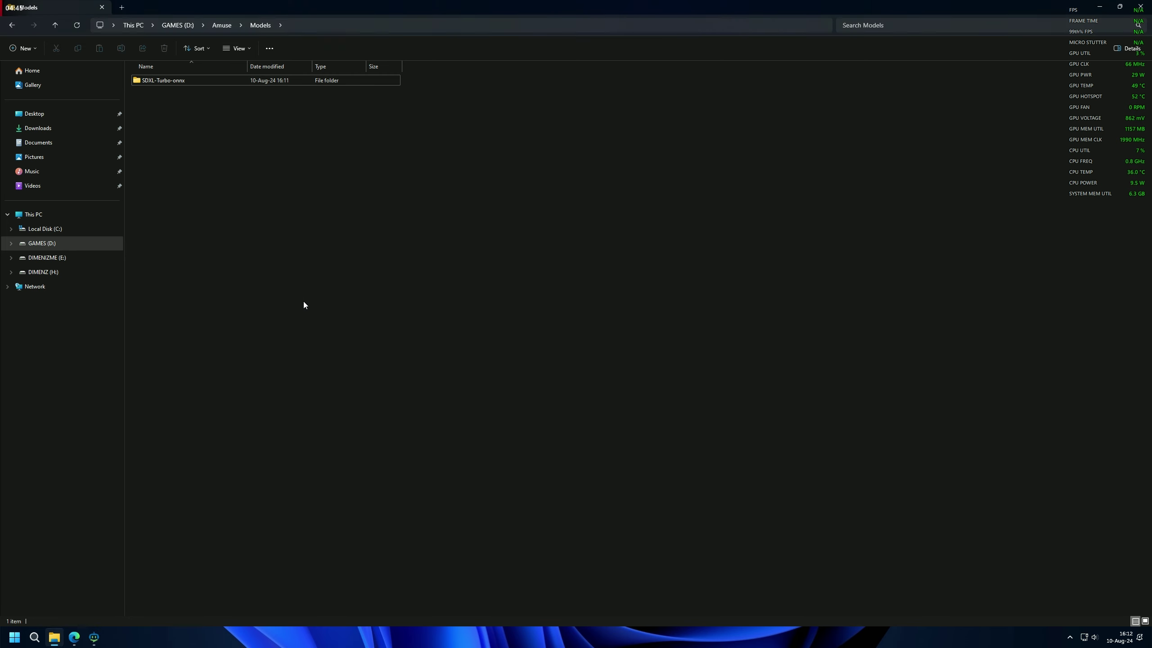
{"action": "key", "text": "alt+Up"}
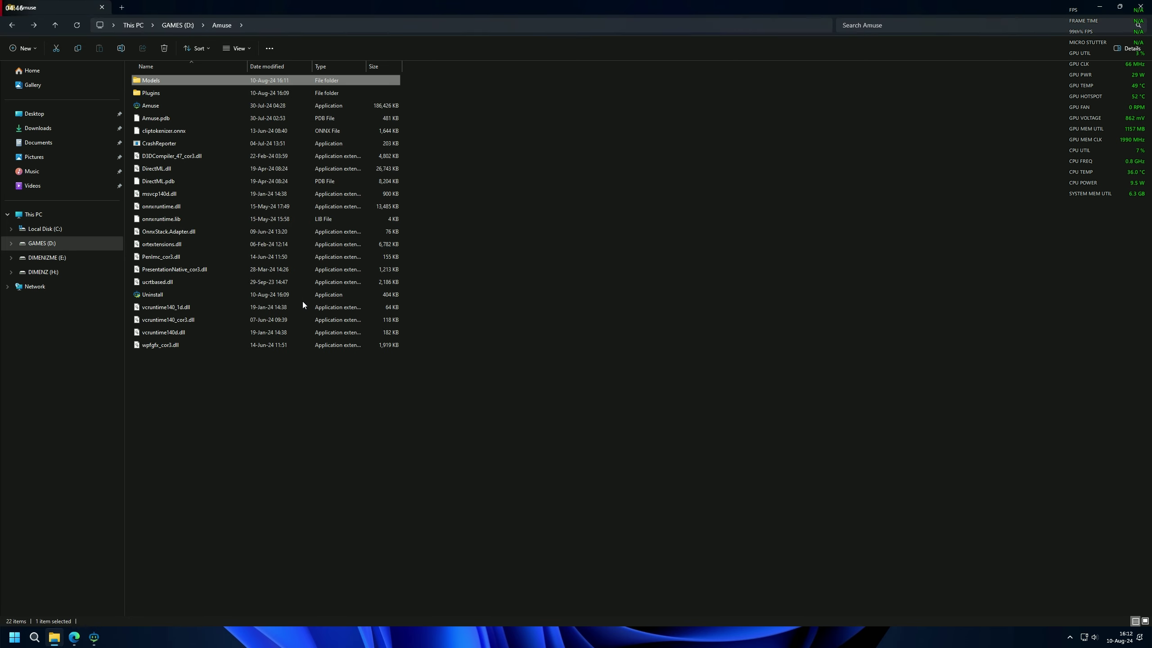
{"action": "left_click", "coordinate": [74, 638]}
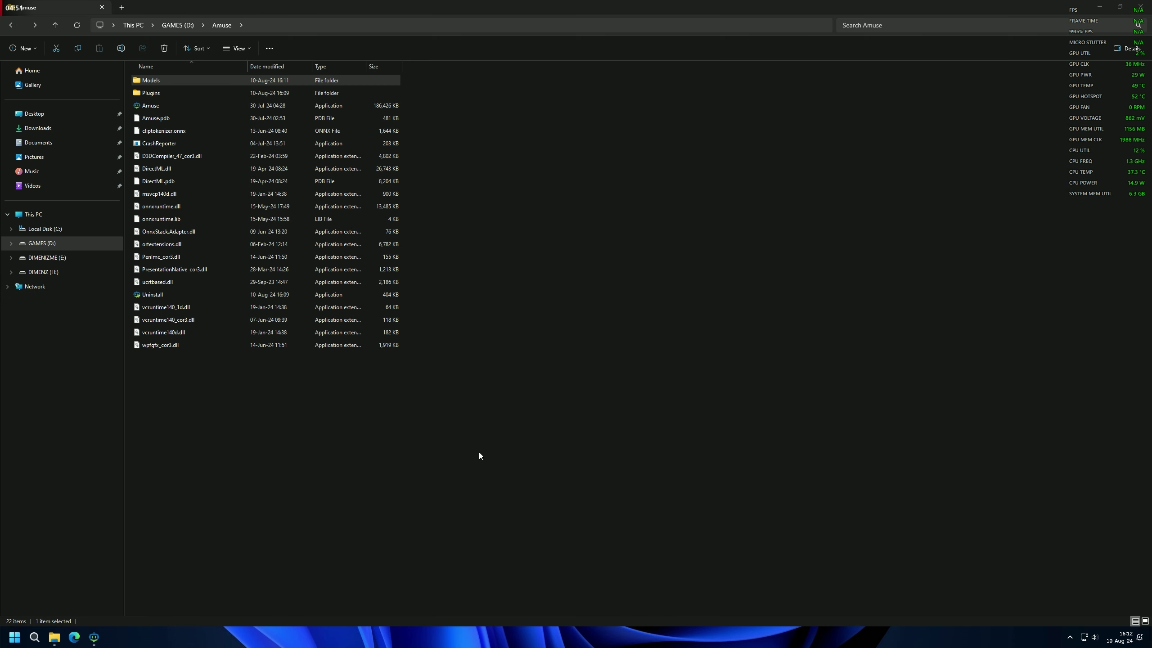
{"action": "mouse_move", "coordinate": [94, 637]}
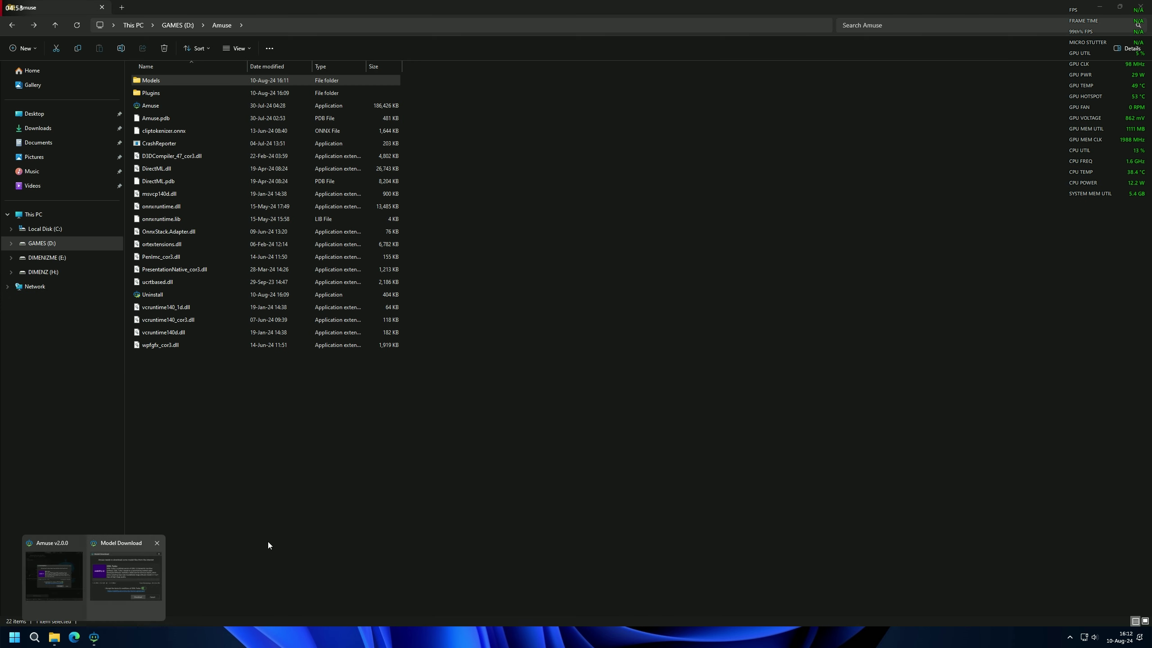
{"action": "left_click", "coordinate": [140, 574]}
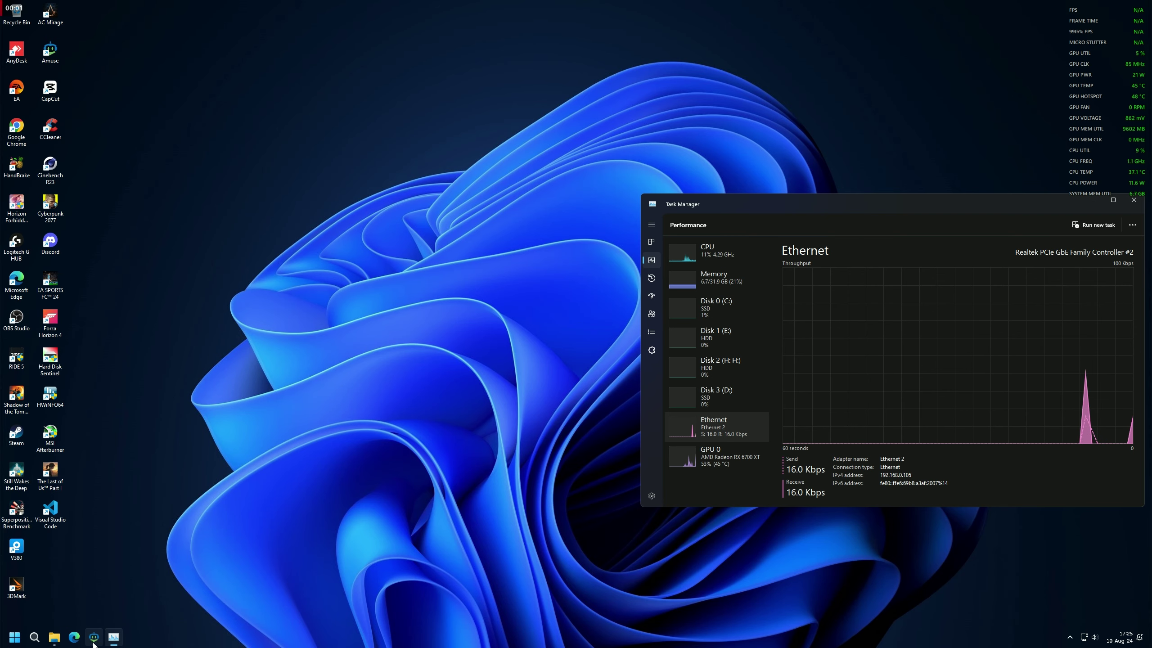
Step: Bring Amuse forward and show GPU 0 performance in Task Manager beside it
{"action": "left_click", "coordinate": [94, 640]}
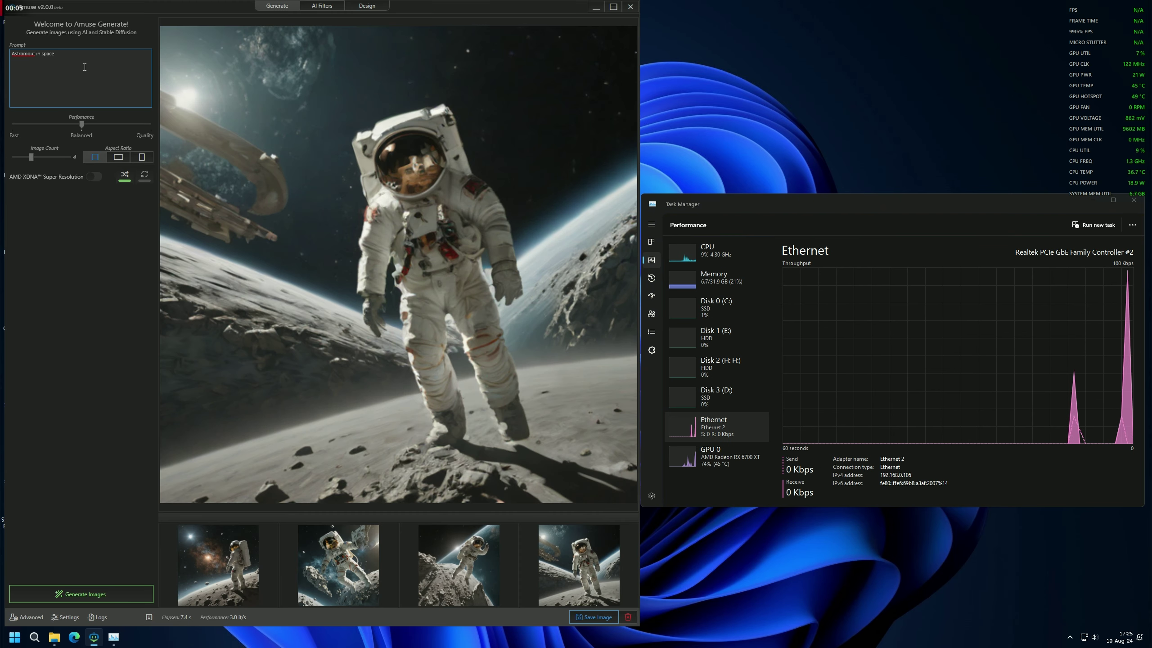
{"action": "left_click", "coordinate": [724, 469]}
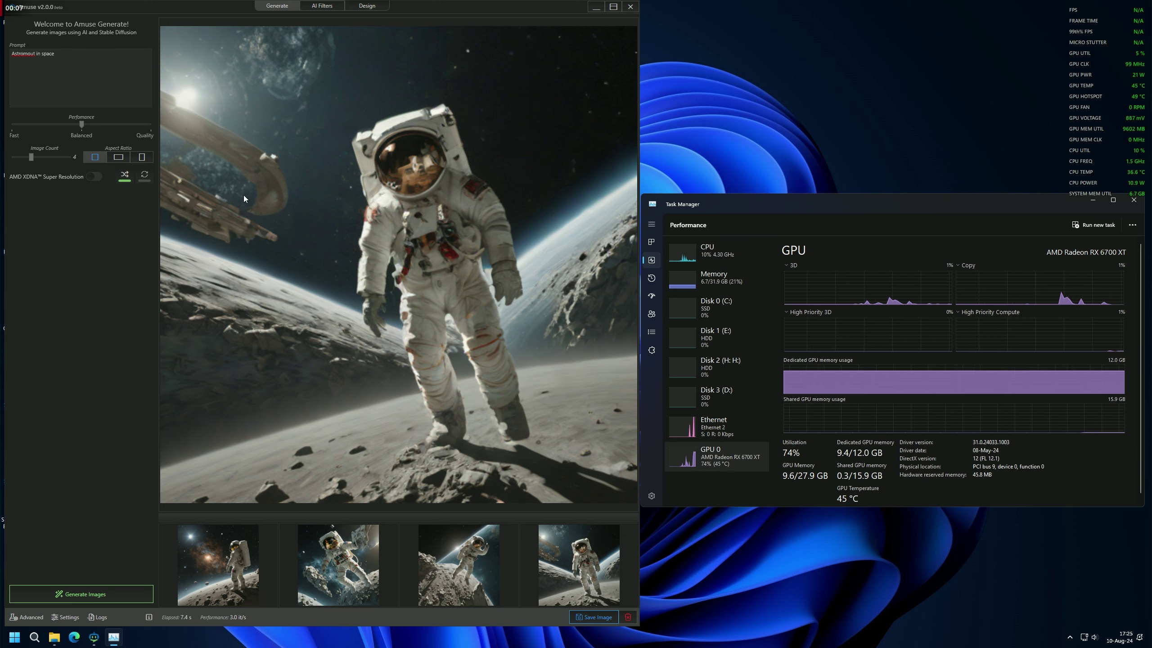
{"action": "left_click", "coordinate": [35, 55]}
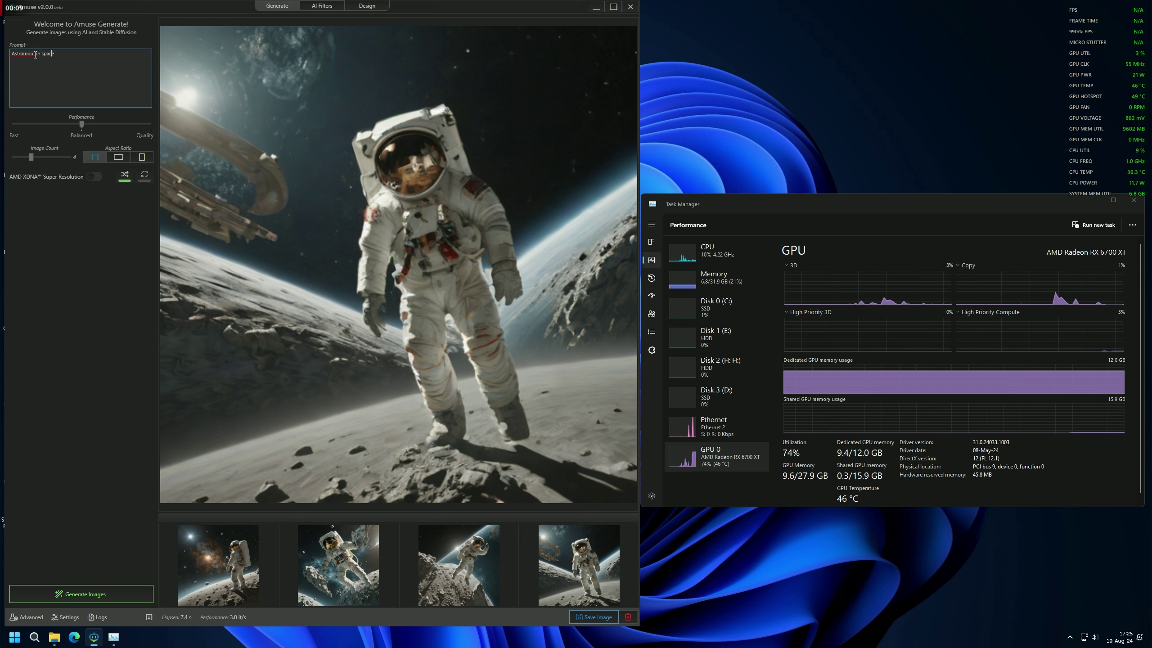
{"action": "left_click", "coordinate": [149, 253]}
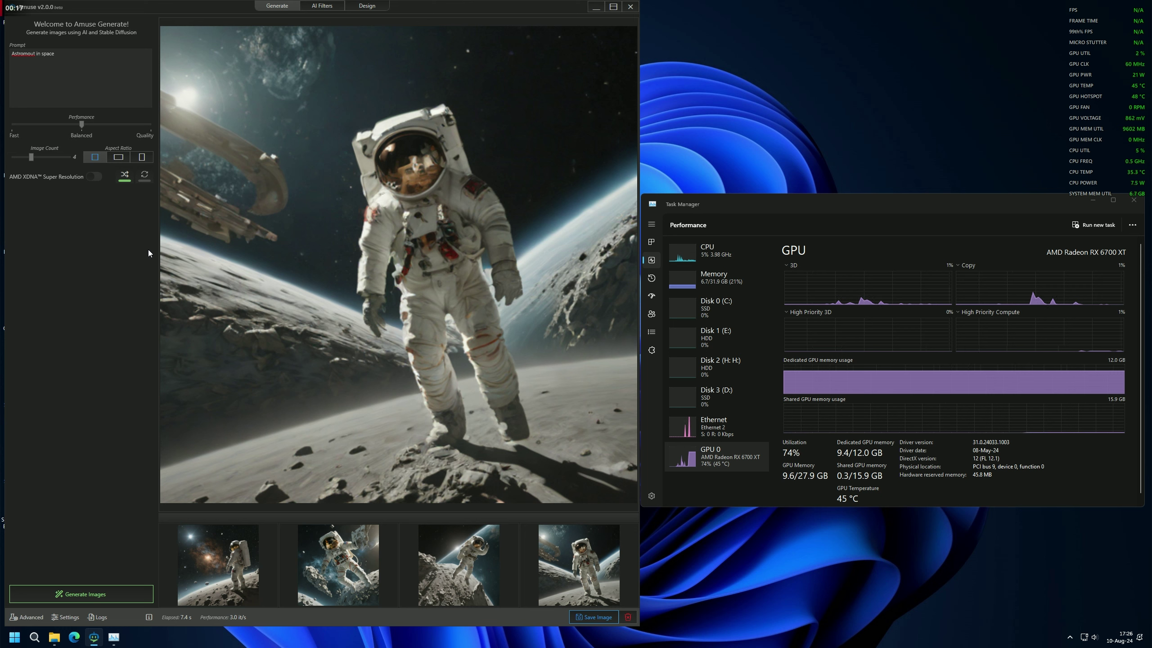
Step: Change the prompt to "beauty asian girl in space" and generate the images
{"action": "left_click", "coordinate": [17, 82]}
{"action": "double_click", "coordinate": [27, 53]}
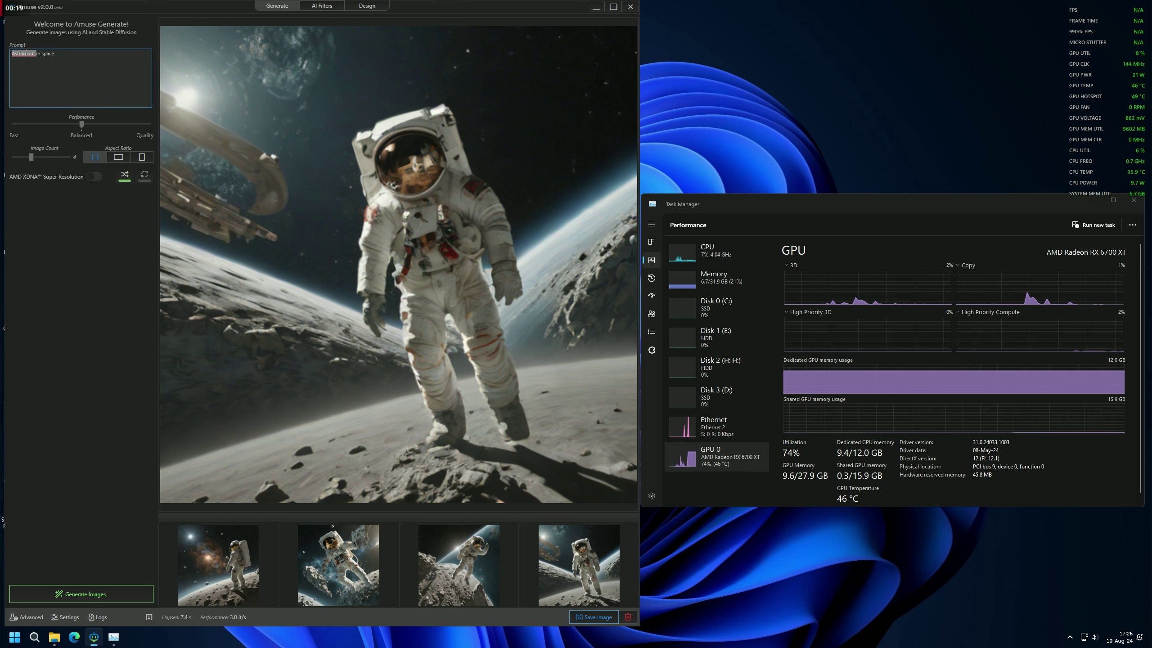
{"action": "type", "text": "beauty "}
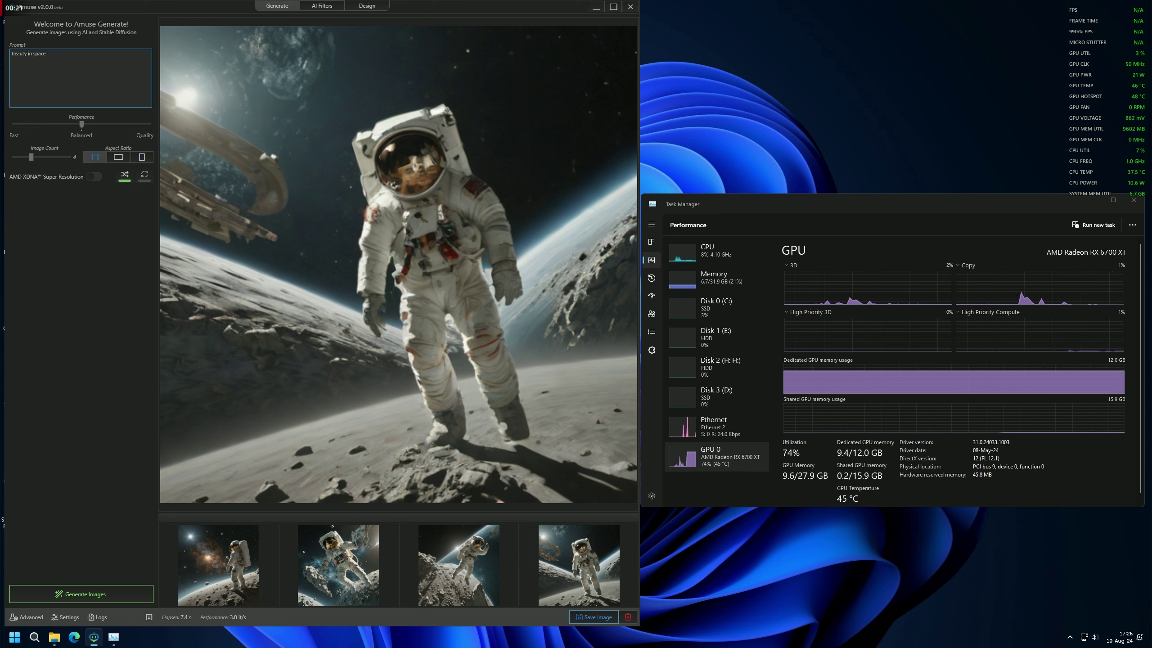
{"action": "type", "text": "asian girl"}
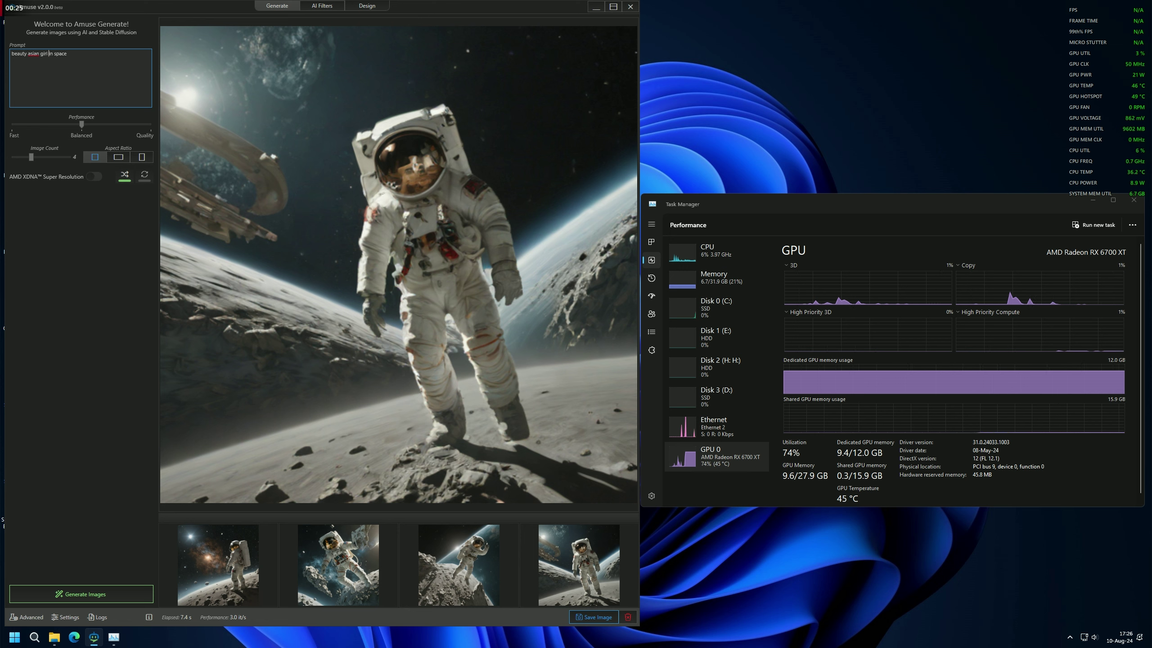
{"action": "left_click", "coordinate": [99, 594]}
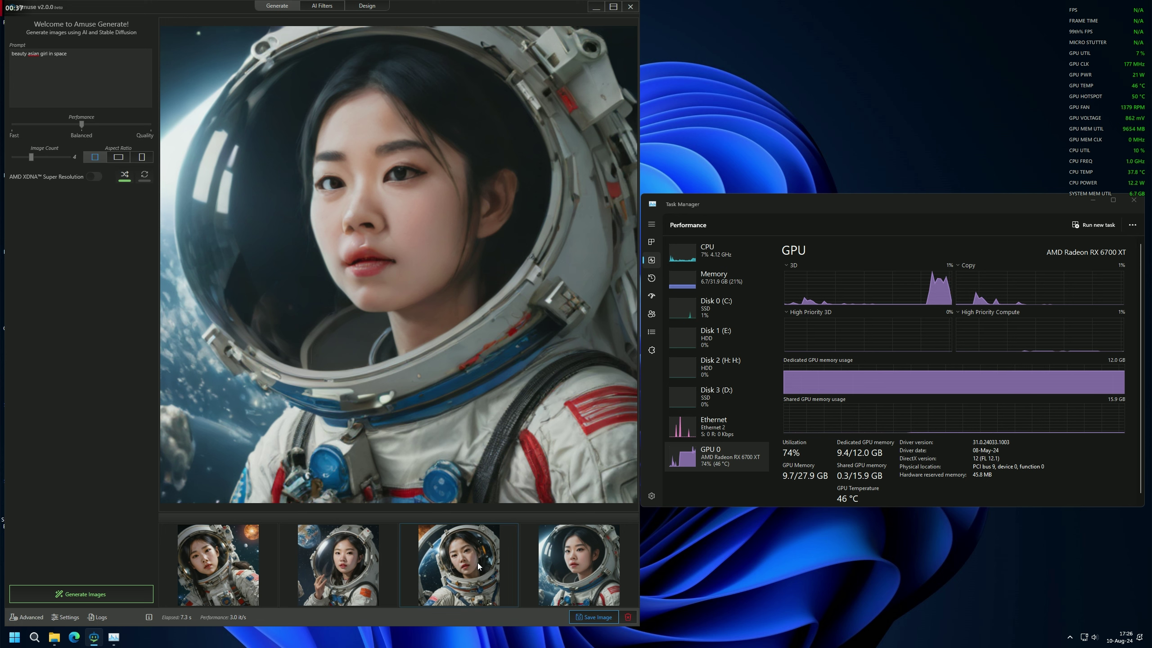
Step: Preview the second and first generated images at full size
{"action": "left_click", "coordinate": [344, 583]}
{"action": "left_click", "coordinate": [268, 577]}
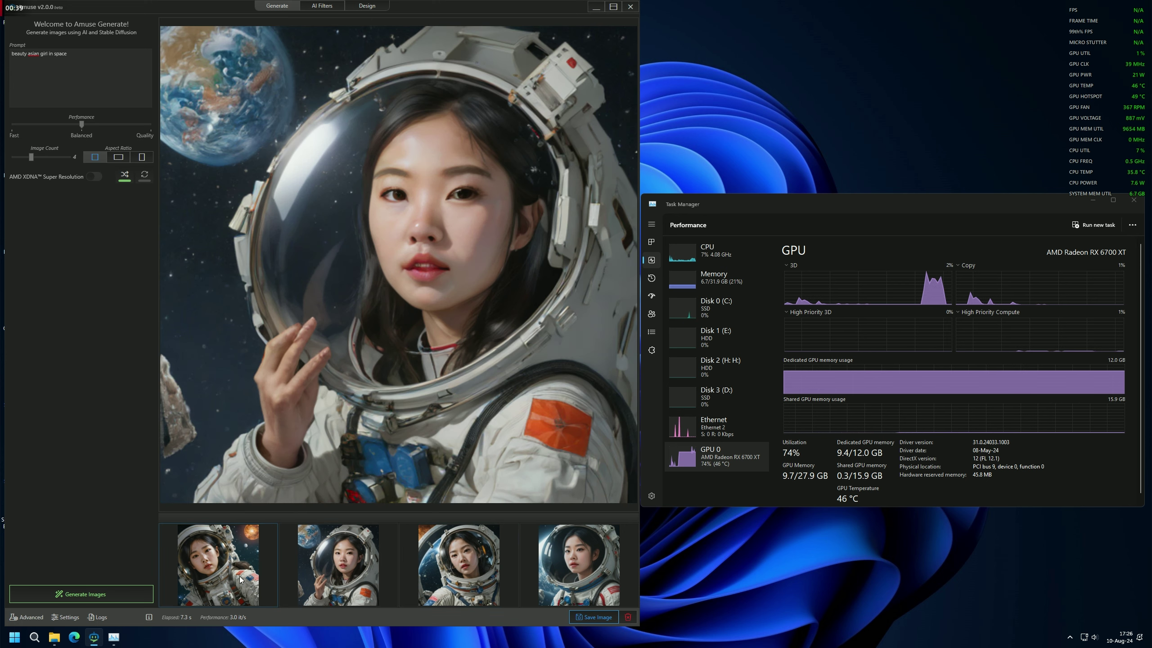
Step: Replace the prompt with "cat in my room" and generate the images
{"action": "left_click", "coordinate": [328, 576]}
{"action": "left_click", "coordinate": [42, 53]}
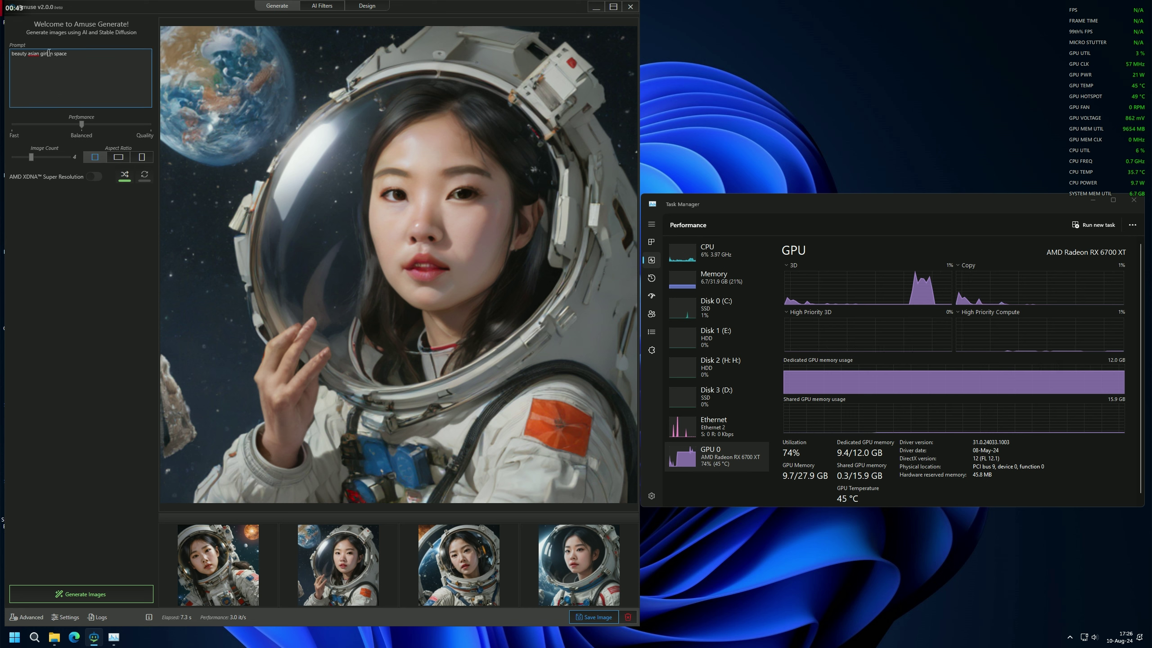
{"action": "left_click_drag", "start_coordinate": [49, 53], "coordinate": [14, 61]}
{"action": "type", "text": "car"}
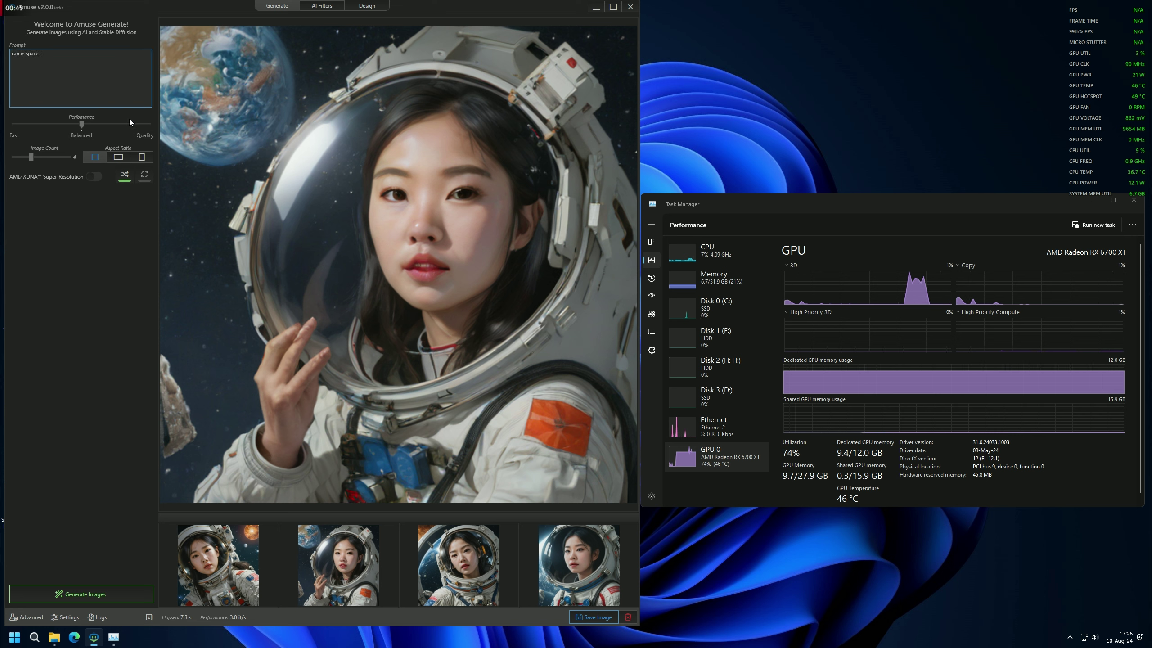
{"action": "key", "text": "Delete"}
{"action": "key", "text": "Delete"}
{"action": "key", "text": "Delete"}
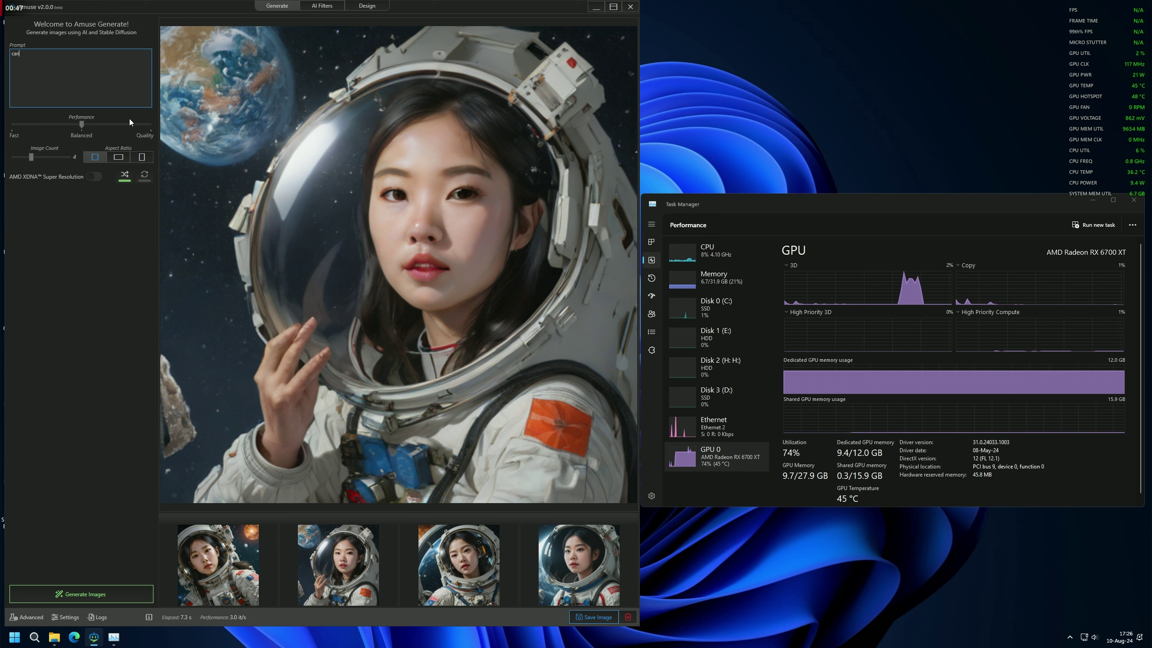
{"action": "type", "text": "in "}
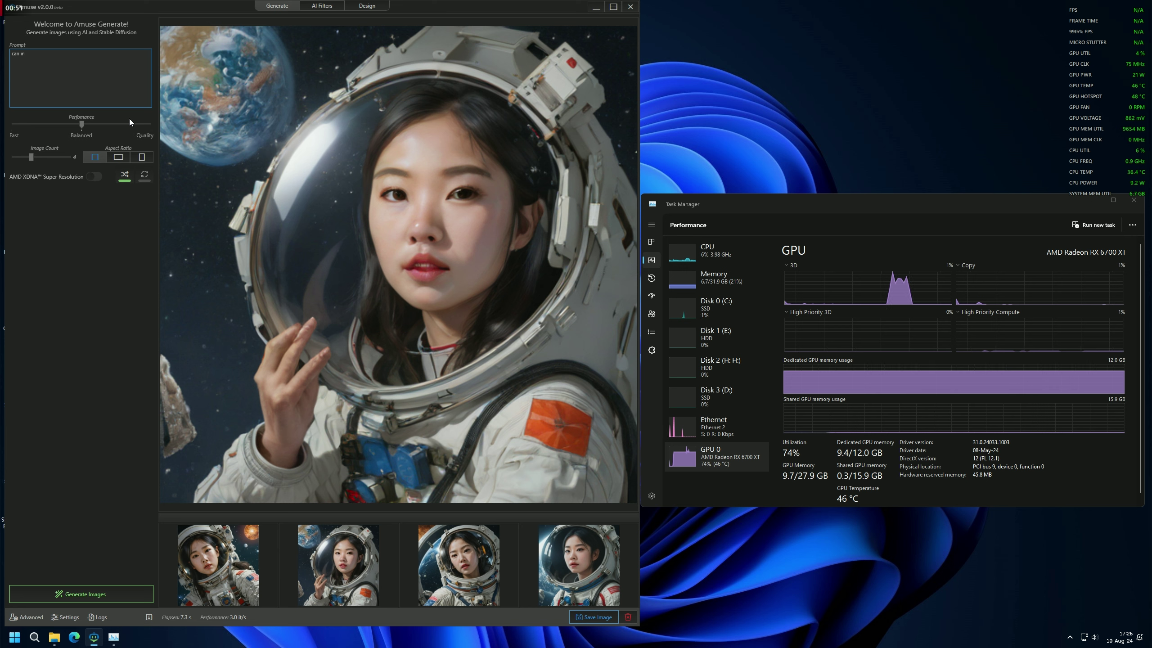
{"action": "type", "text": "my room"}
{"action": "left_click", "coordinate": [19, 54]}
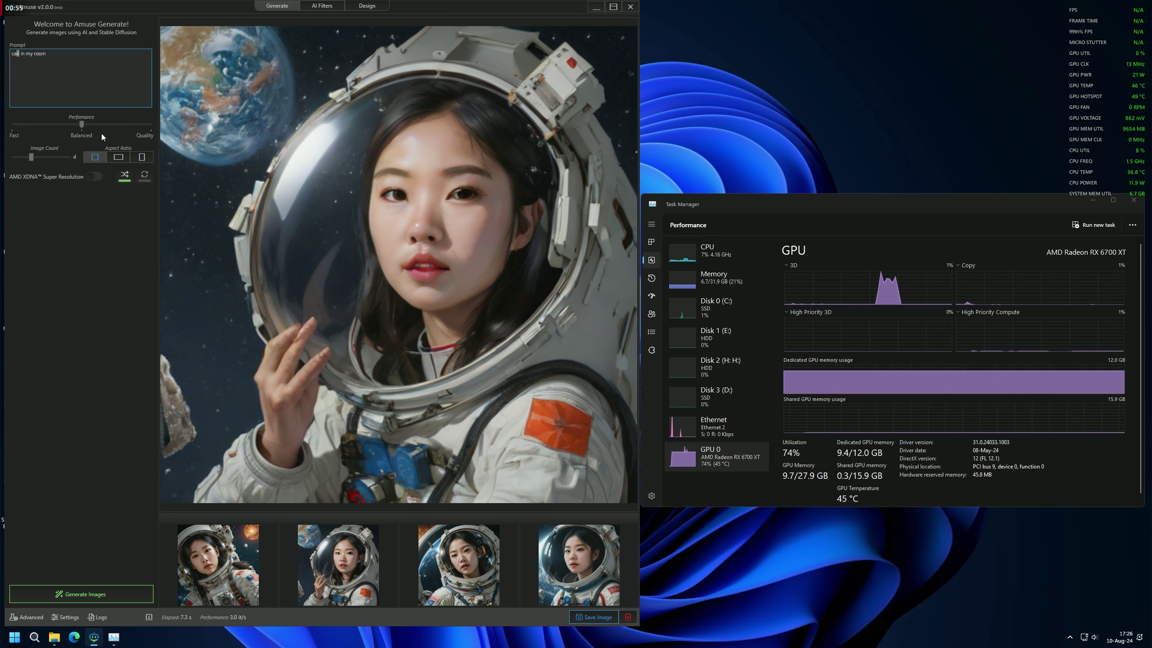
{"action": "type", "text": "t"}
{"action": "left_click", "coordinate": [86, 597]}
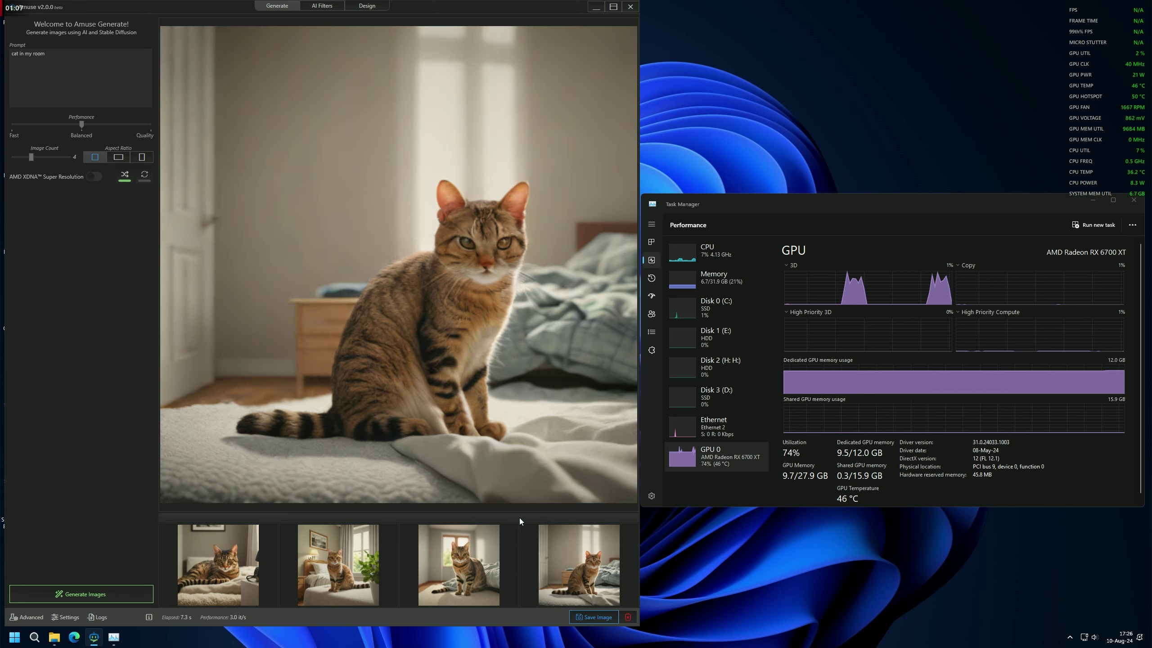
Step: Preview the generated room cat images one after another at full size, ending on the third image
{"action": "left_click", "coordinate": [481, 554]}
{"action": "left_click", "coordinate": [549, 562]}
{"action": "left_click", "coordinate": [361, 580]}
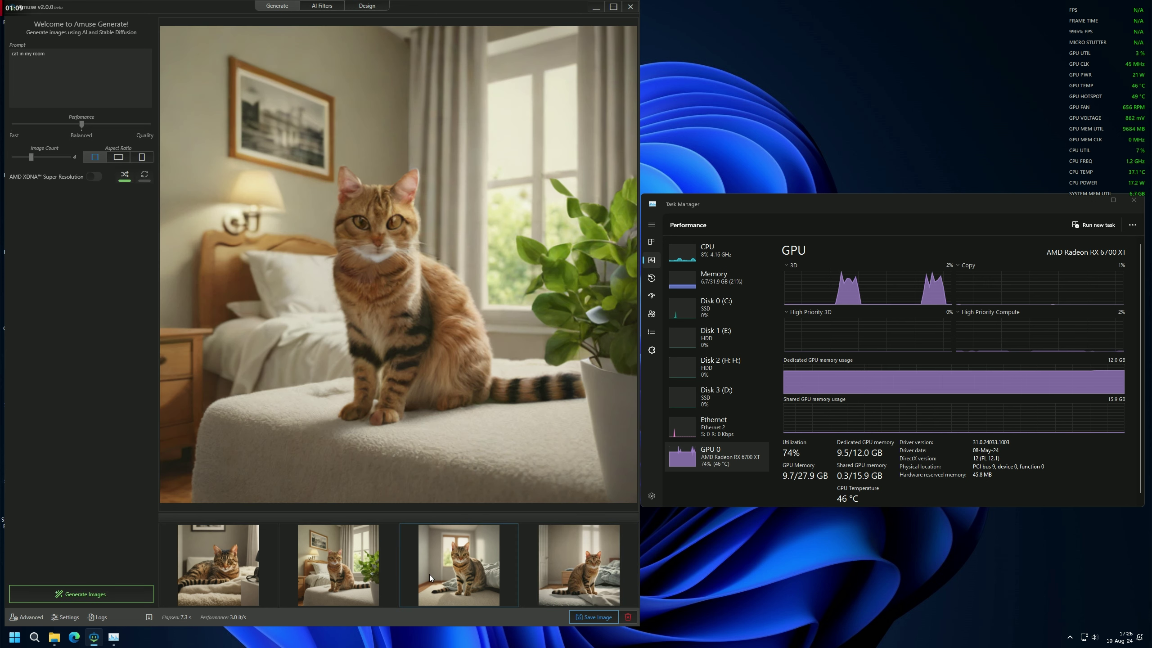
{"action": "left_click", "coordinate": [430, 578]}
Step: Launch AMD Software from the desktop and show its performance tuning page
{"action": "right_click", "coordinate": [777, 82]}
{"action": "left_click", "coordinate": [807, 207]}
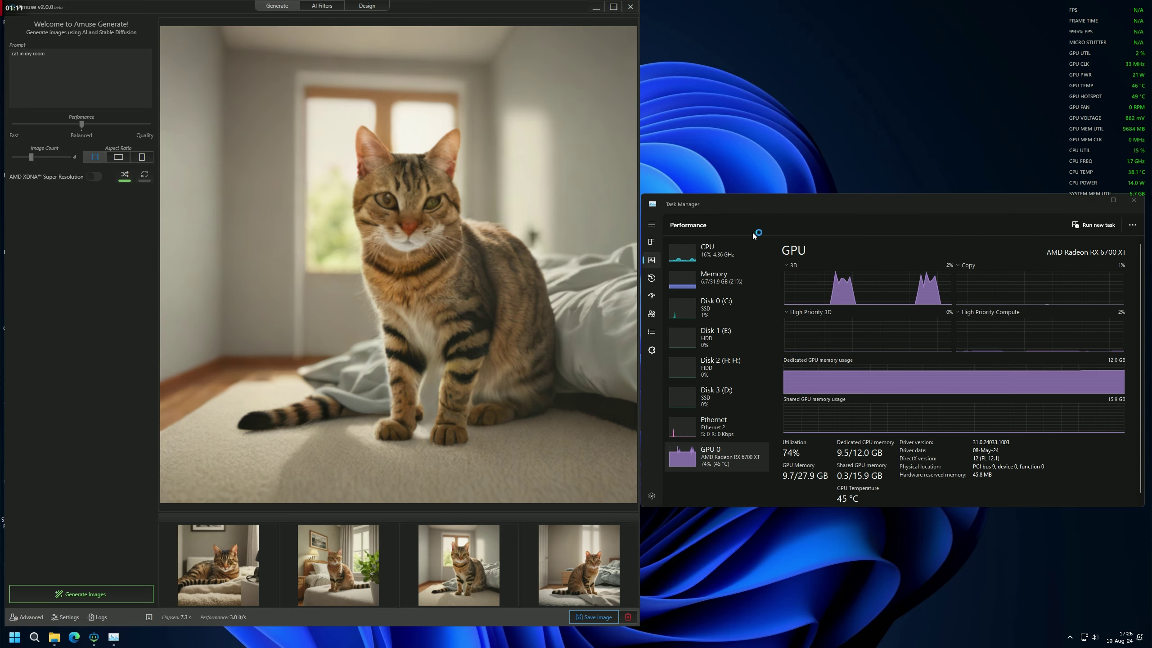
{"action": "left_click", "coordinate": [416, 28]}
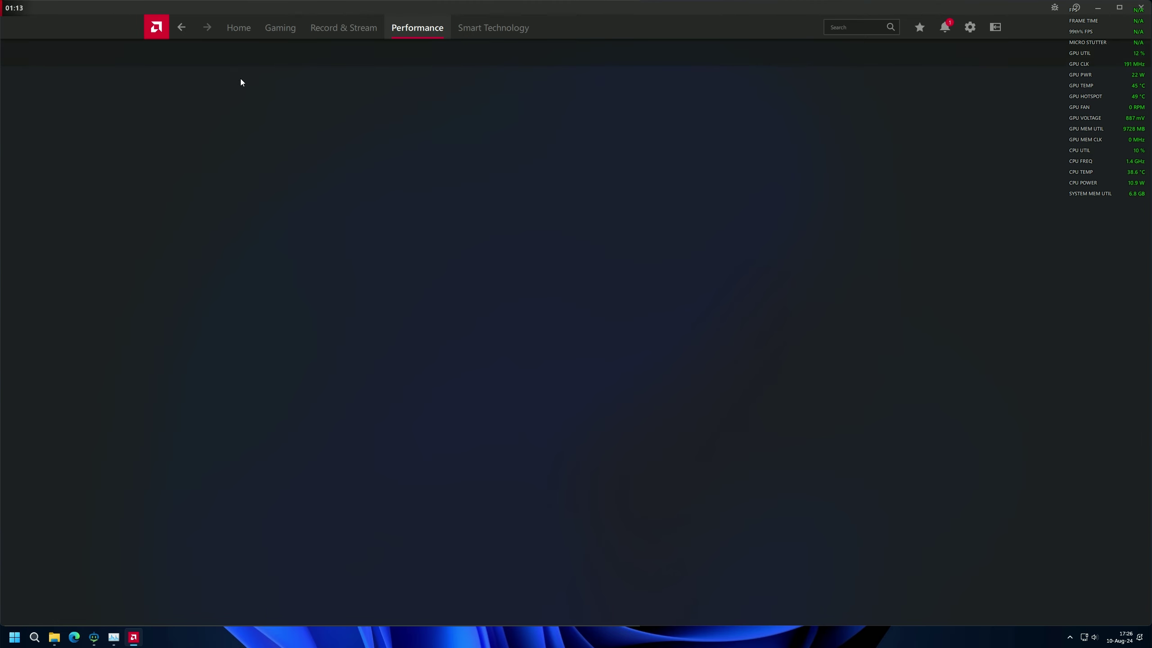
{"action": "left_click", "coordinate": [206, 54]}
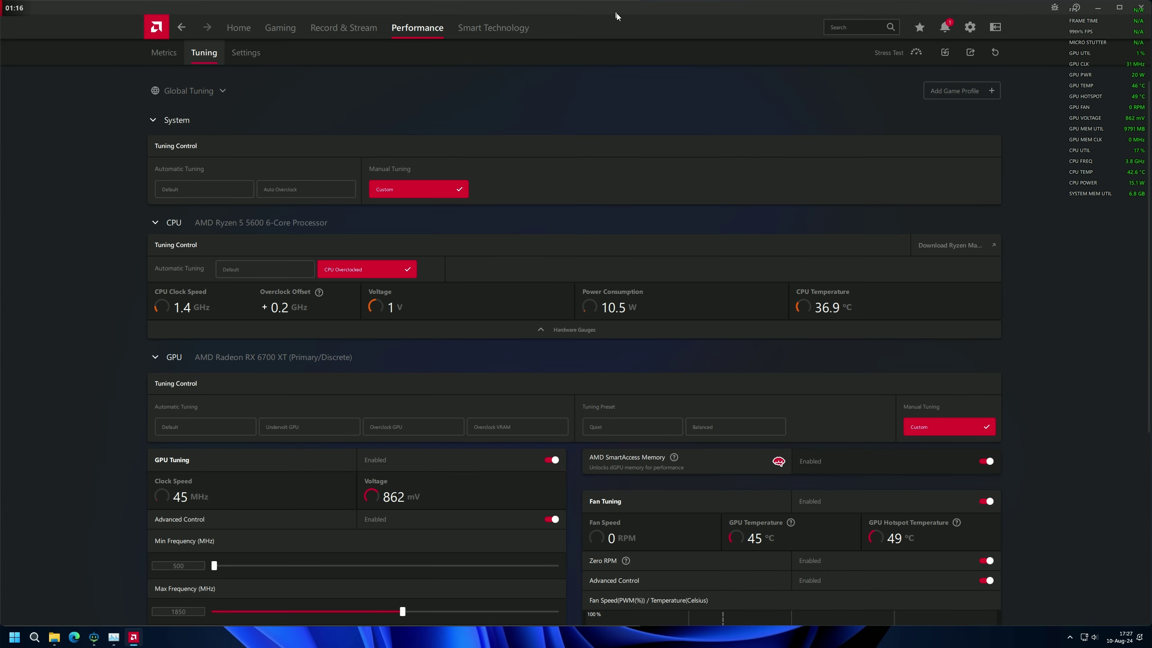
Step: Reposition the AMD Software window beside the generated image and examine the GPU frequency, voltage and fan tuning settings
{"action": "left_click_drag", "start_coordinate": [560, 19], "coordinate": [625, 74]}
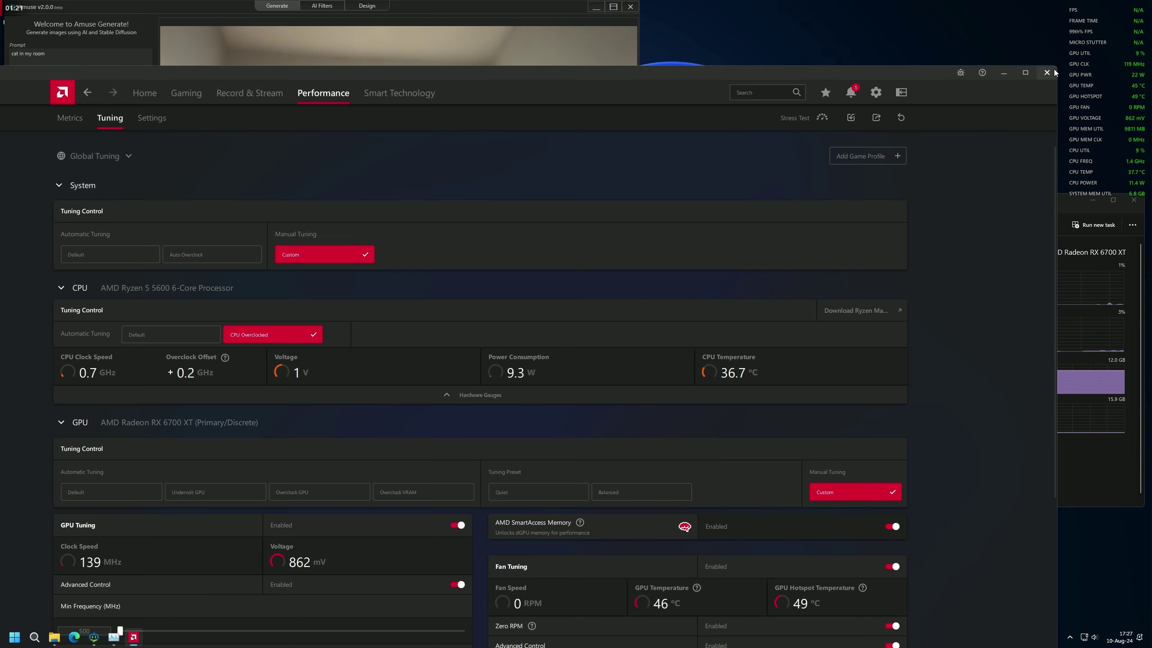
{"action": "left_click_drag", "start_coordinate": [1021, 73], "coordinate": [984, 61]}
{"action": "scroll", "coordinate": [676, 272], "scroll_direction": "down", "scroll_amount": 2}
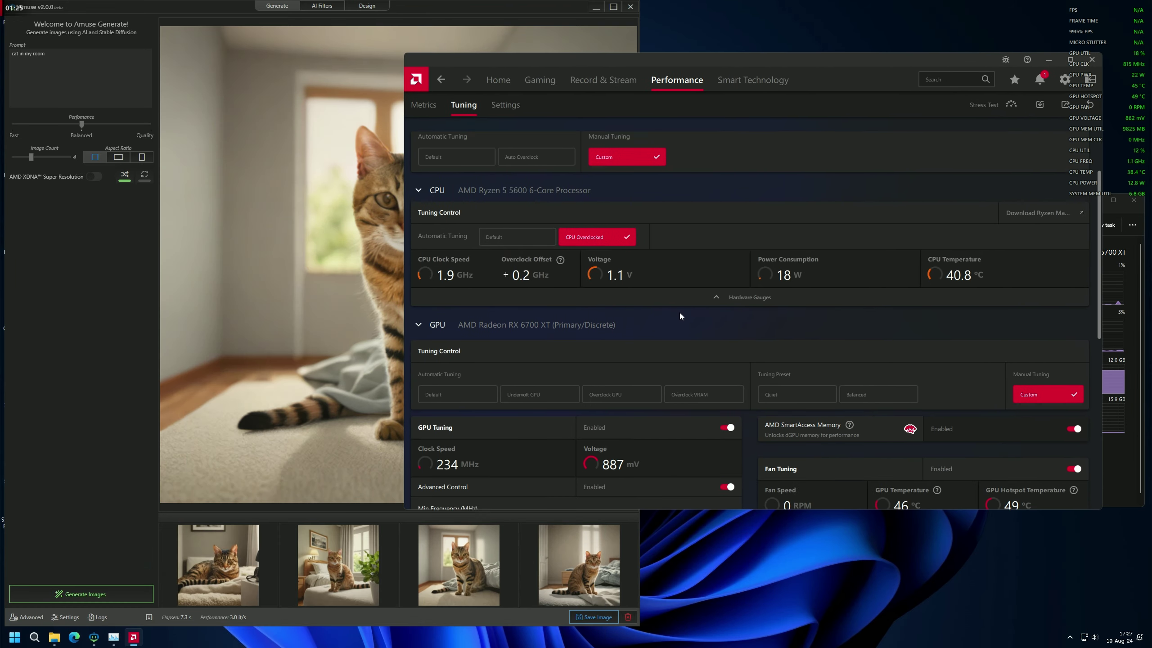
{"action": "scroll", "coordinate": [680, 316], "scroll_direction": "down", "scroll_amount": 6}
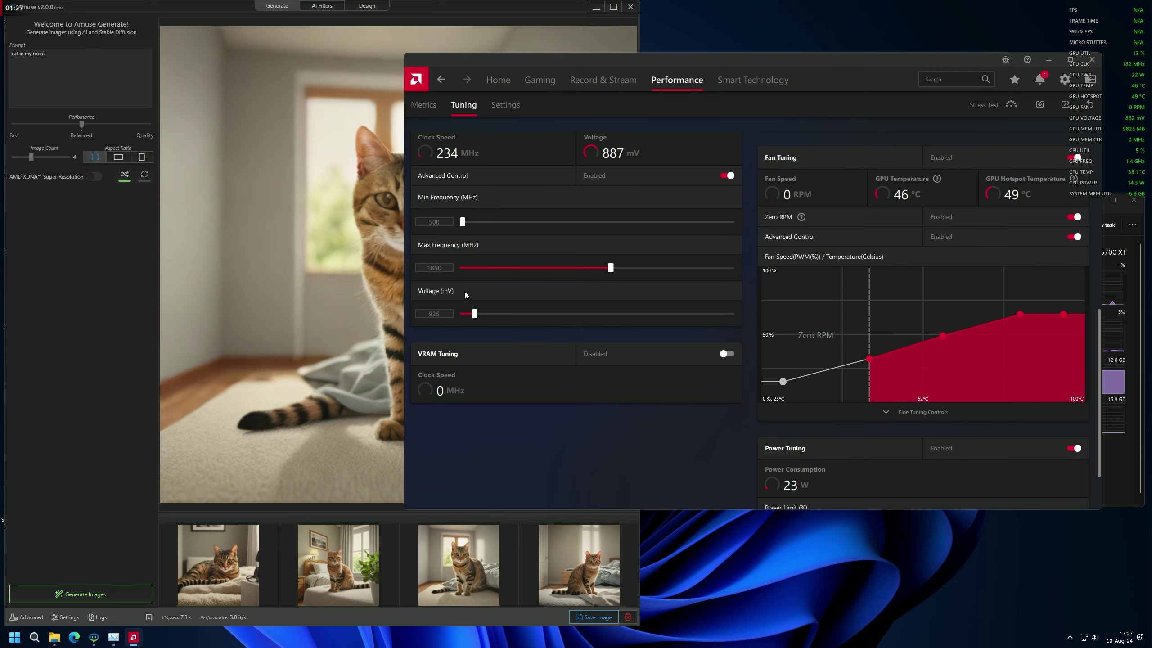
Step: Change the Amuse prompt to "cat in the kitchen", generate the images and bring Task Manager's GPU graphs forward
{"action": "left_click", "coordinate": [294, 274]}
{"action": "left_click", "coordinate": [55, 90]}
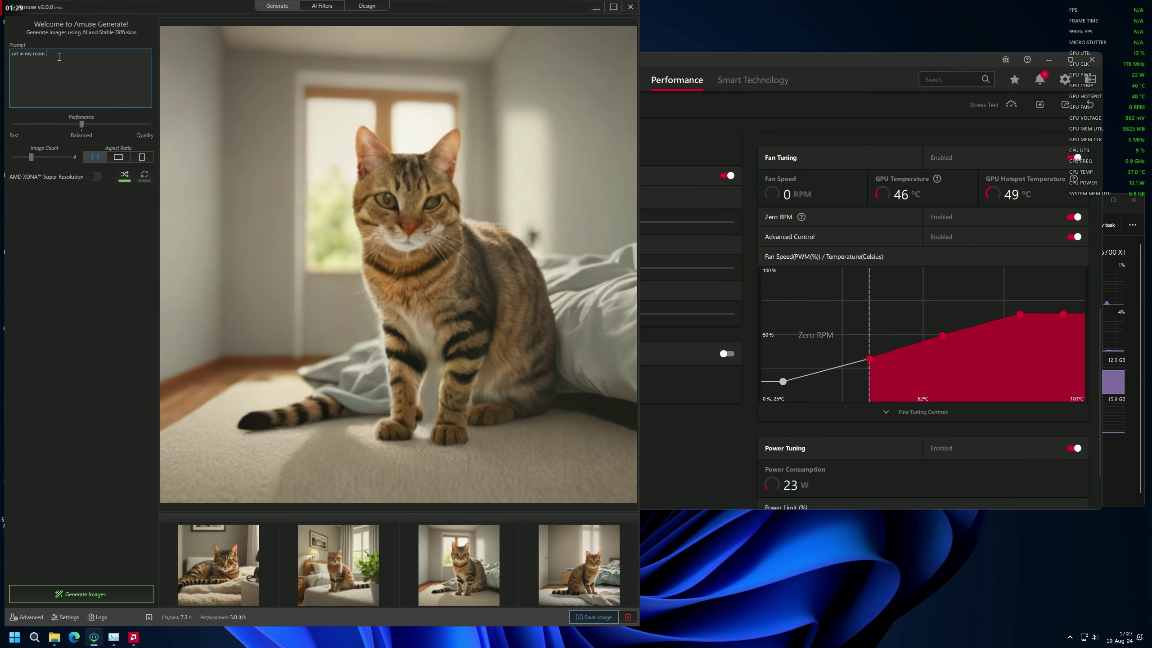
{"action": "left_click_drag", "start_coordinate": [43, 54], "coordinate": [35, 55]}
{"action": "type", "text": "the"}
{"action": "left_click", "coordinate": [82, 598]}
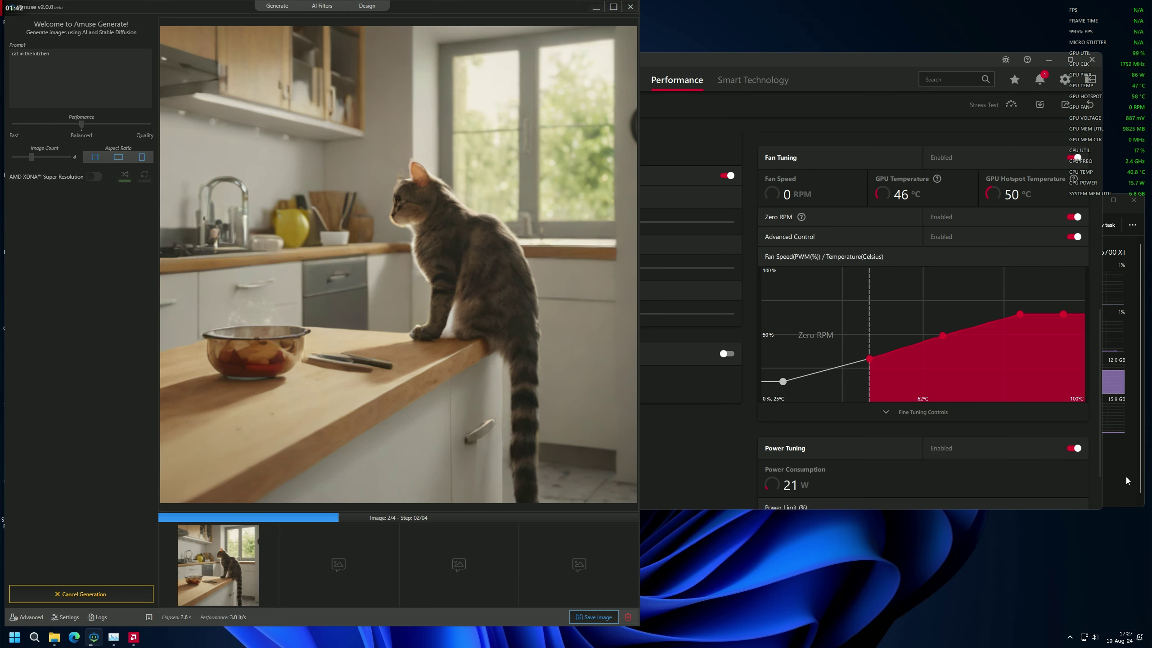
{"action": "left_click", "coordinate": [1125, 477]}
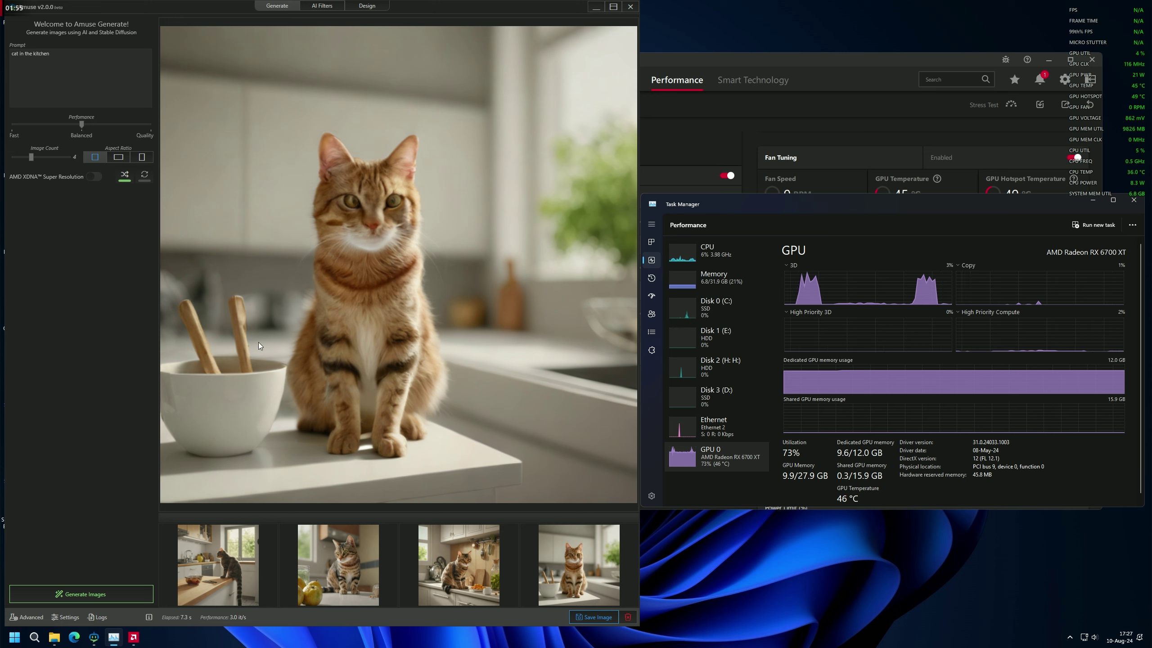
Step: Switch Amuse to AI Filters, lower its window on the desktop, and check the model download directory in the settings
{"action": "left_click", "coordinate": [322, 5]}
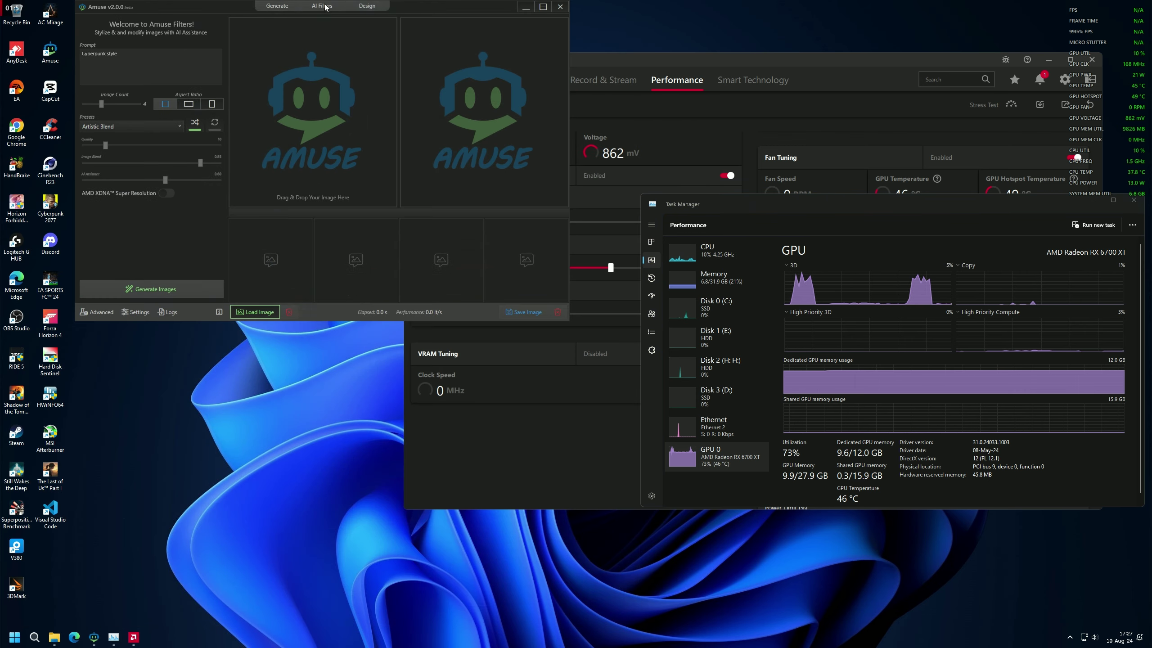
{"action": "left_click_drag", "start_coordinate": [450, 8], "coordinate": [446, 68]}
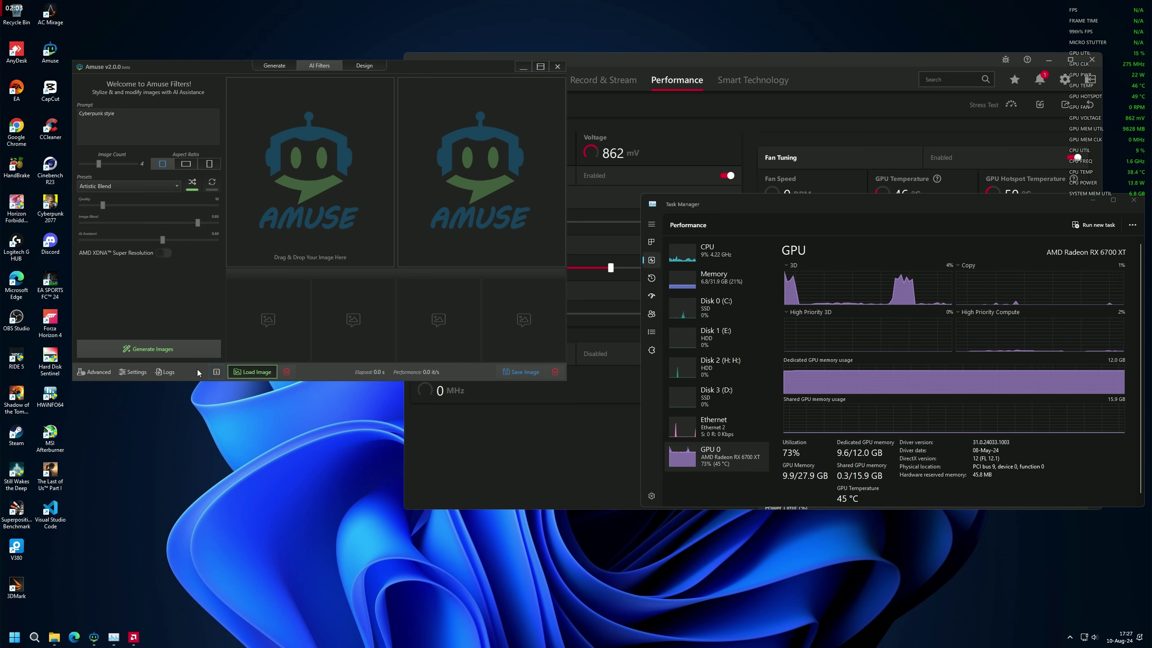
{"action": "left_click", "coordinate": [133, 371]}
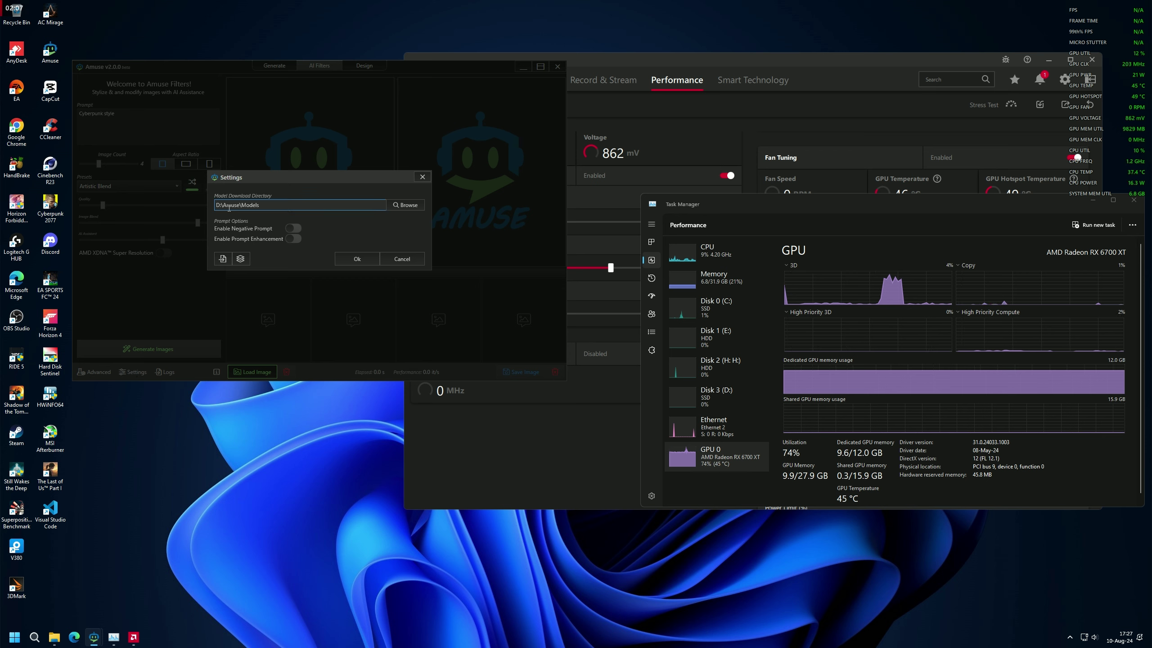
{"action": "left_click", "coordinate": [422, 177]}
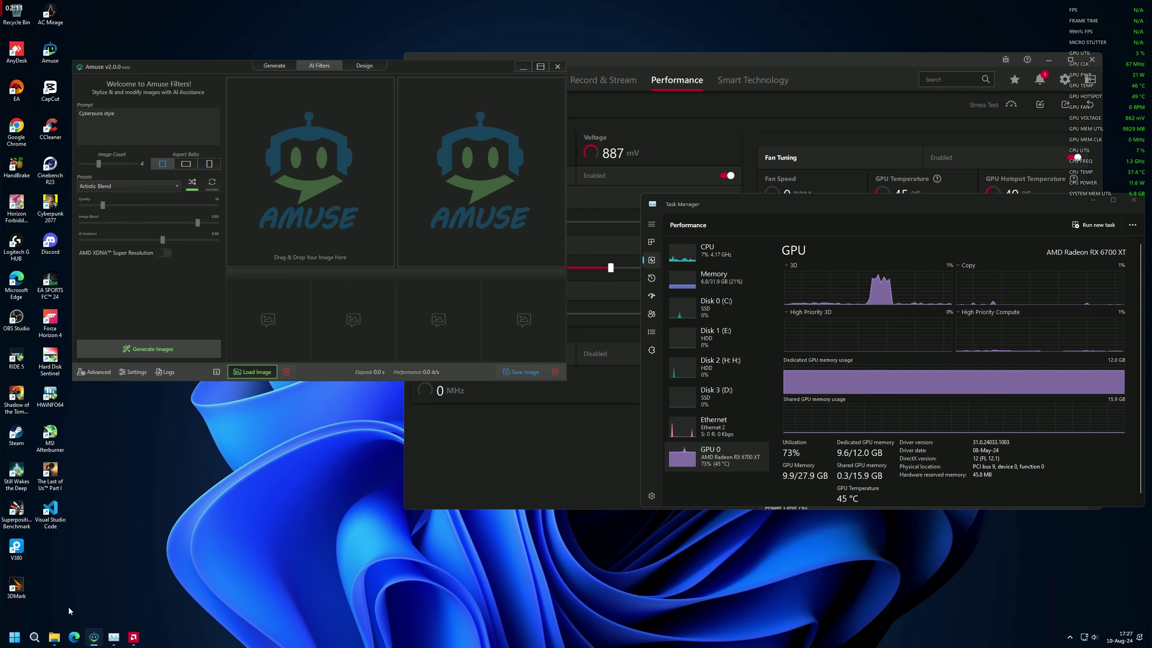
Step: Find the couple photo in the Pictures folder and load it into the AI Filters source image area
{"action": "left_click", "coordinate": [54, 637]}
{"action": "left_click", "coordinate": [81, 146]}
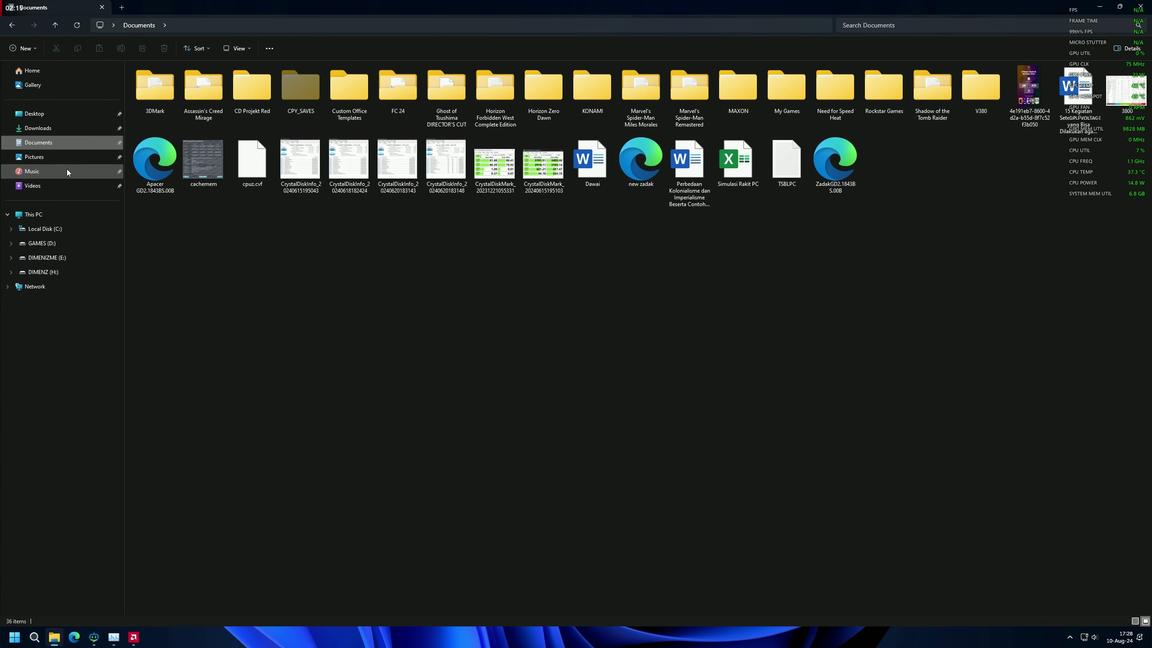
{"action": "left_click", "coordinate": [34, 157]}
{"action": "left_click", "coordinate": [540, 94]}
{"action": "left_click_drag", "start_coordinate": [583, 6], "coordinate": [515, 236]}
{"action": "left_click_drag", "start_coordinate": [369, 198], "coordinate": [369, 199]}
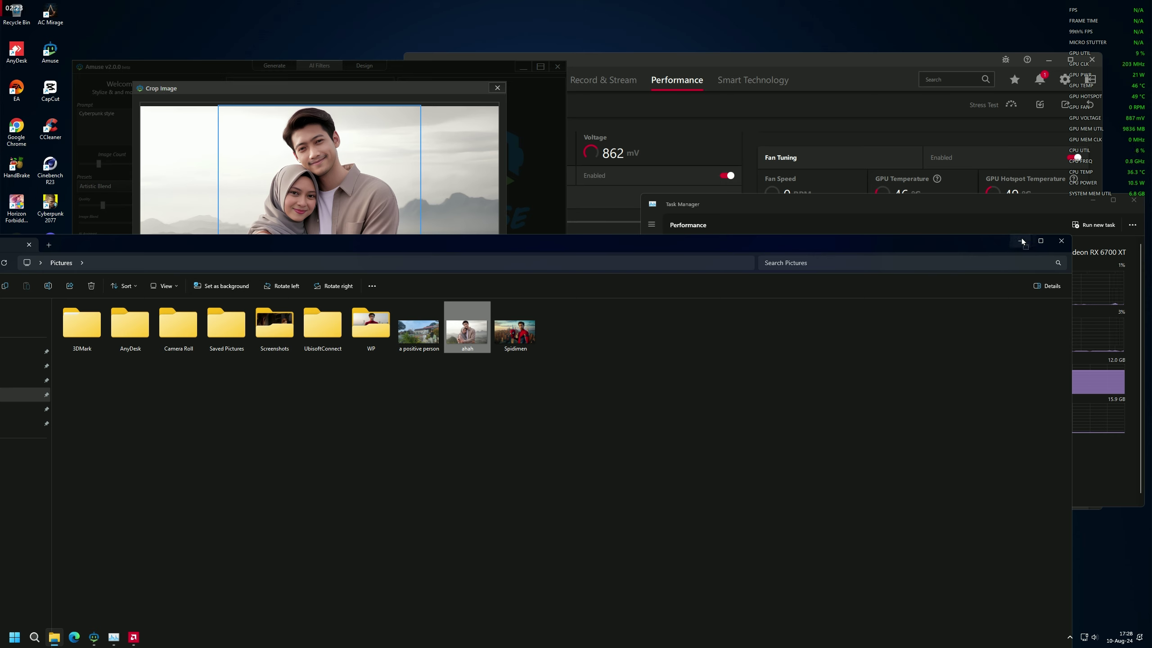
Step: Position the square crop around the couple and apply the cropped photo as the source image
{"action": "left_click", "coordinate": [344, 197]}
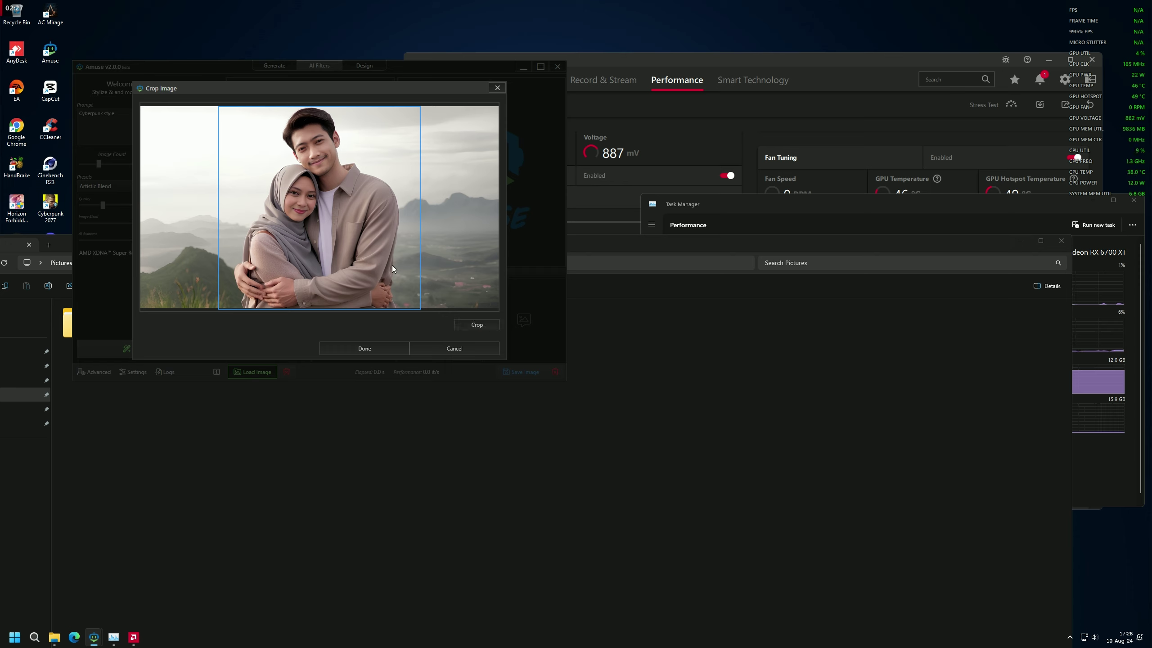
{"action": "mouse_move", "coordinate": [374, 276]}
{"action": "left_mouse_down"}
{"action": "mouse_move", "coordinate": [356, 277]}
{"action": "mouse_move", "coordinate": [373, 277]}
{"action": "left_mouse_up"}
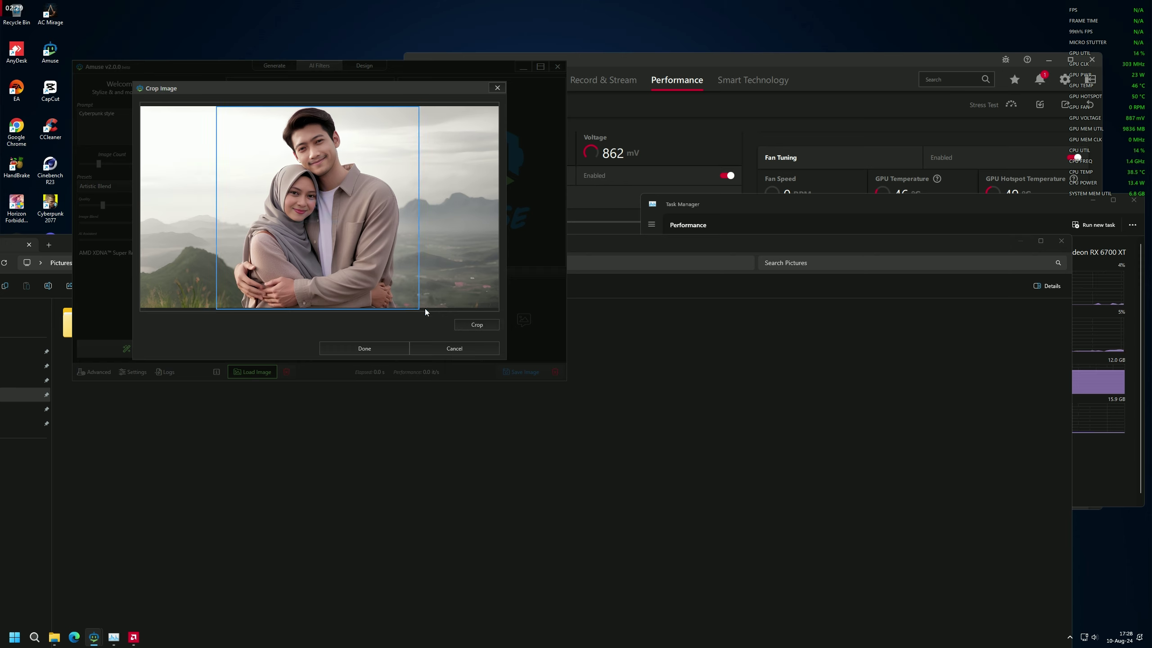
{"action": "left_click", "coordinate": [459, 324]}
{"action": "left_click", "coordinate": [268, 348]}
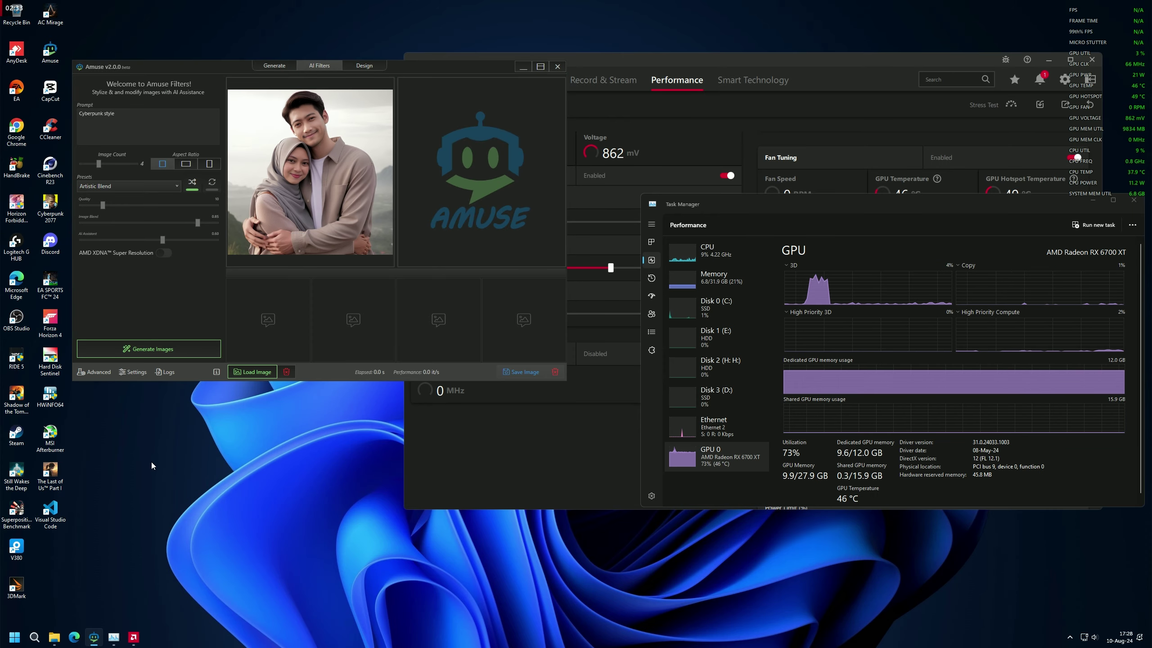
Step: Download the required Dreamshaper v7 LCM, Control - HED and Extractor - HED models, and minimise AMD Software
{"action": "left_click", "coordinate": [148, 347]}
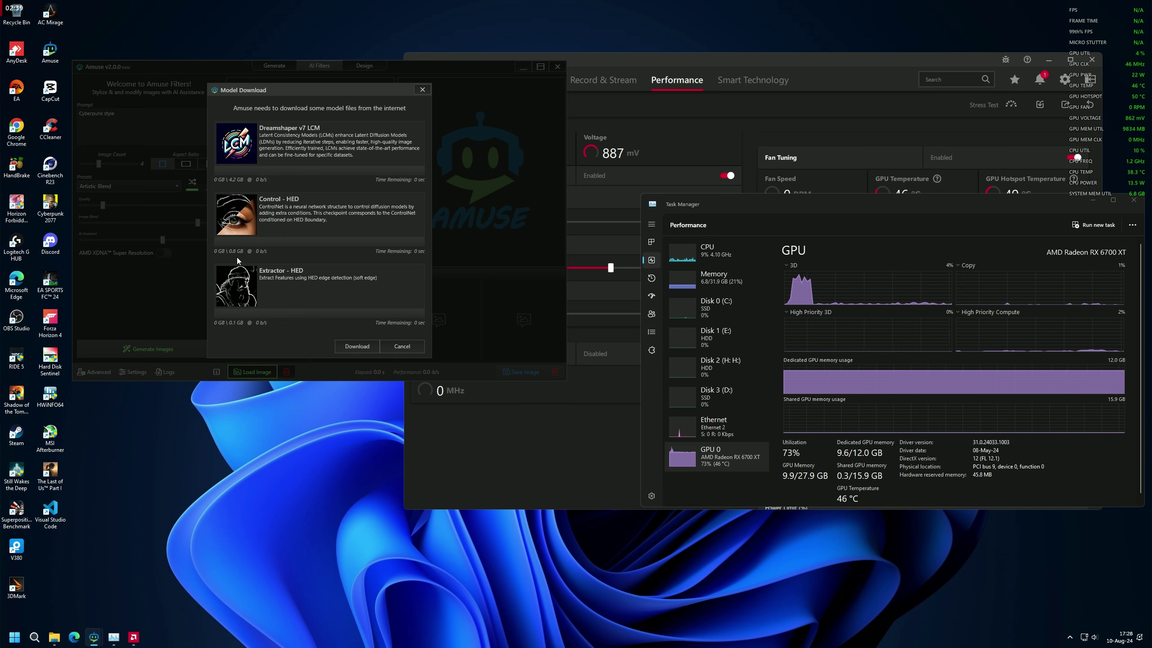
{"action": "left_click", "coordinate": [356, 346]}
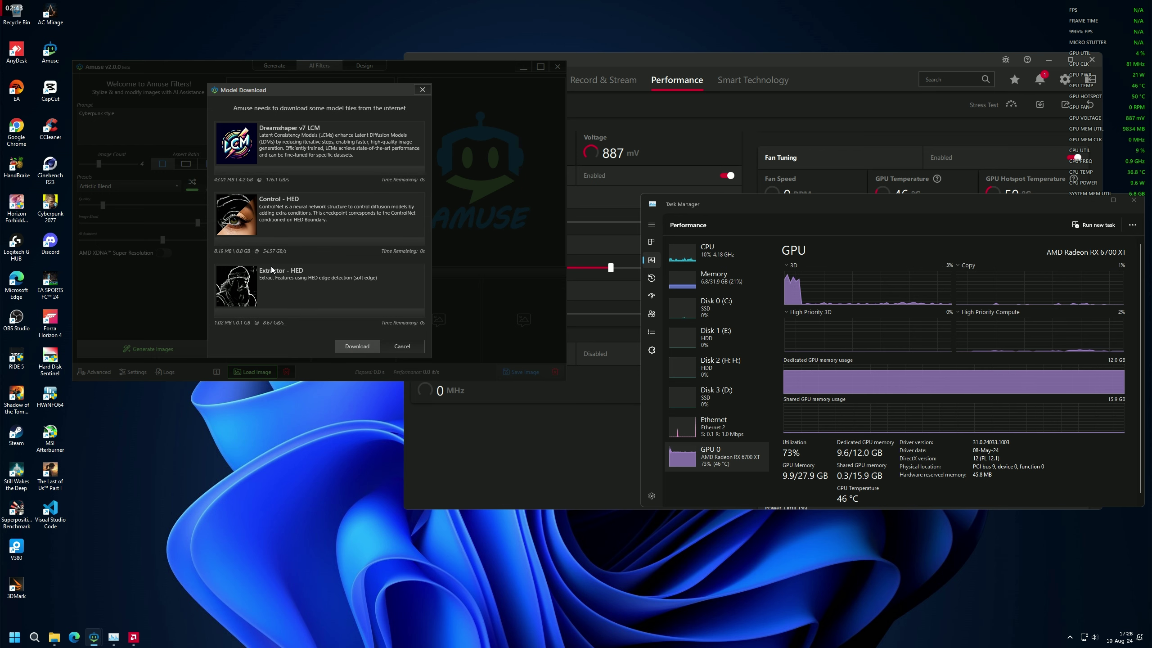
{"action": "left_click", "coordinate": [1048, 59]}
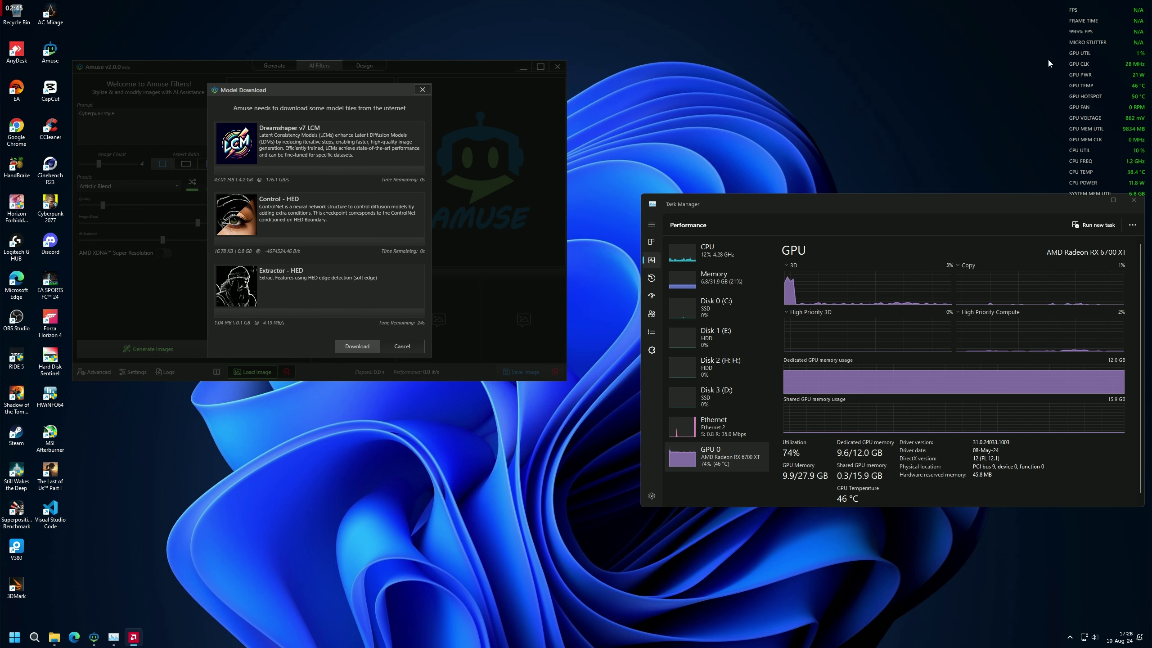
Step: Generate four filtered images from the couple photo with the "Cyberpunk style" prompt and the Artistic Blend preset
{"action": "right_click", "coordinate": [855, 136]}
{"action": "left_click", "coordinate": [855, 136]}
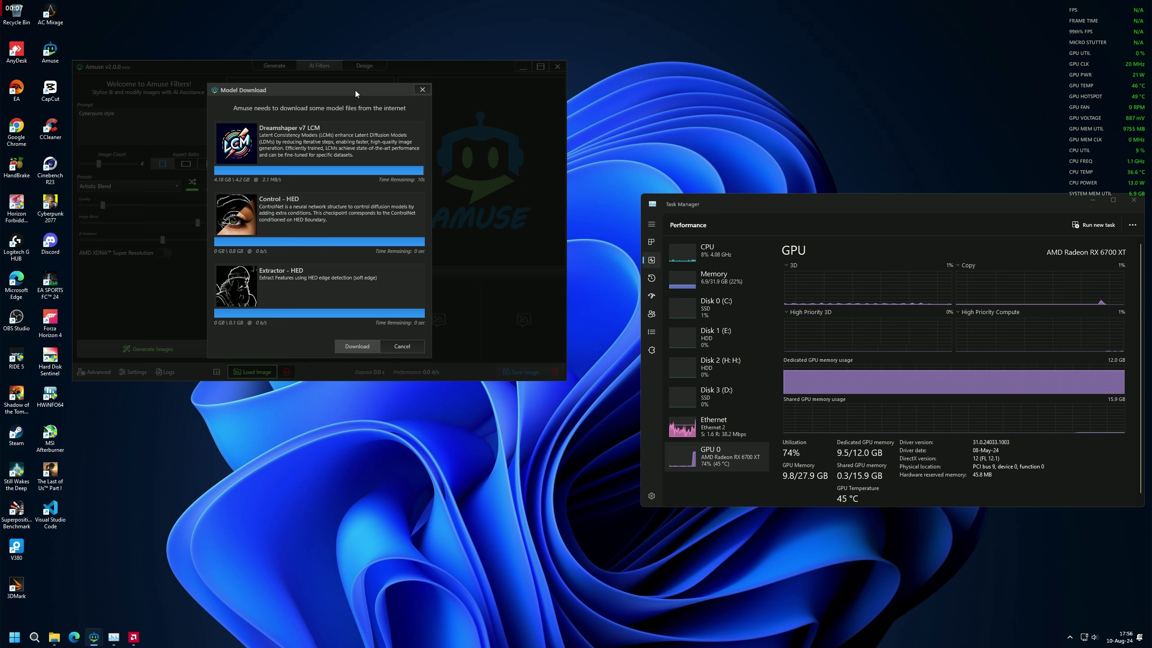
{"action": "left_click_drag", "start_coordinate": [355, 90], "coordinate": [529, 352]}
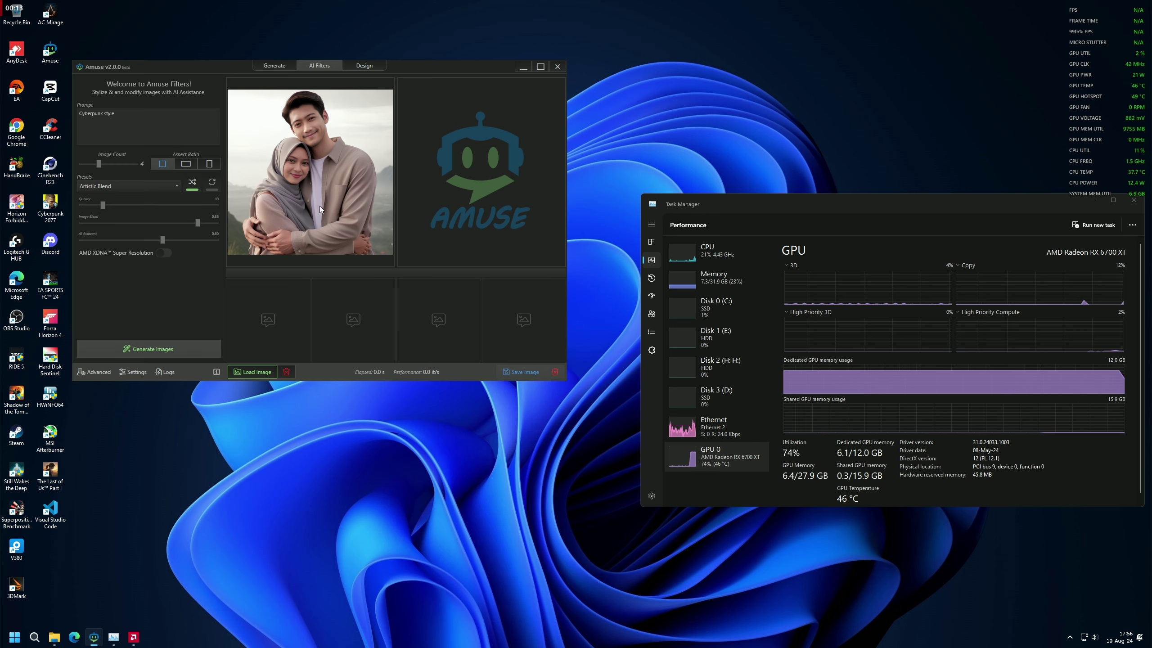
{"action": "left_click", "coordinate": [136, 350]}
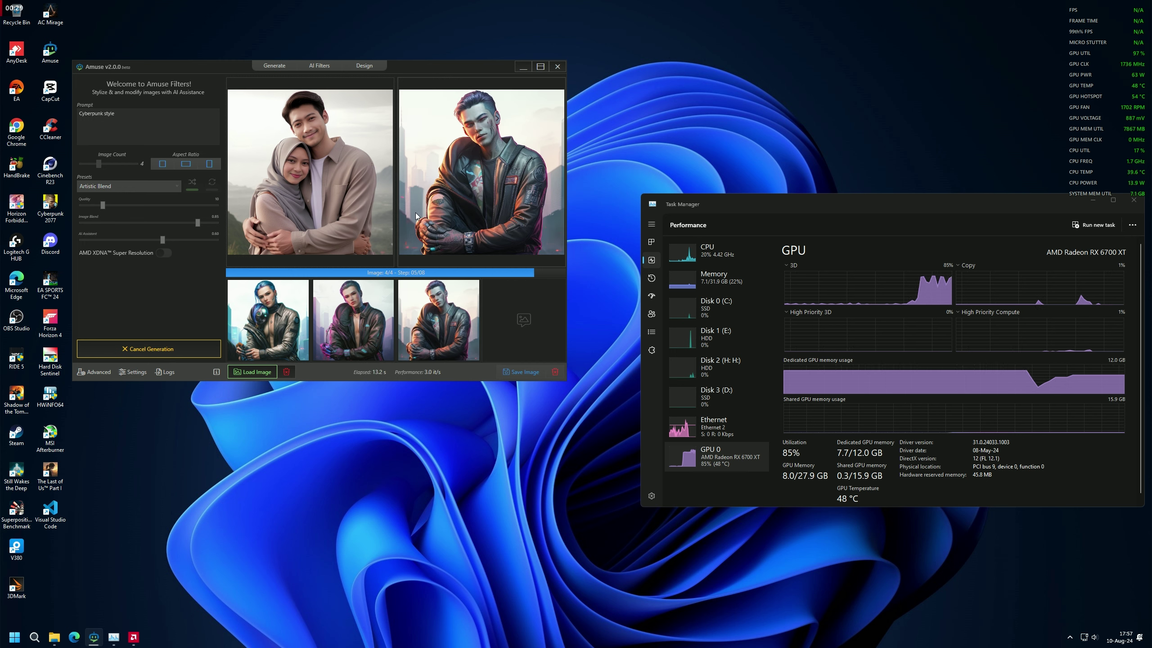
Step: Change the AI Filters prompt to "Assassin Mirage style"
{"action": "left_click", "coordinate": [100, 116]}
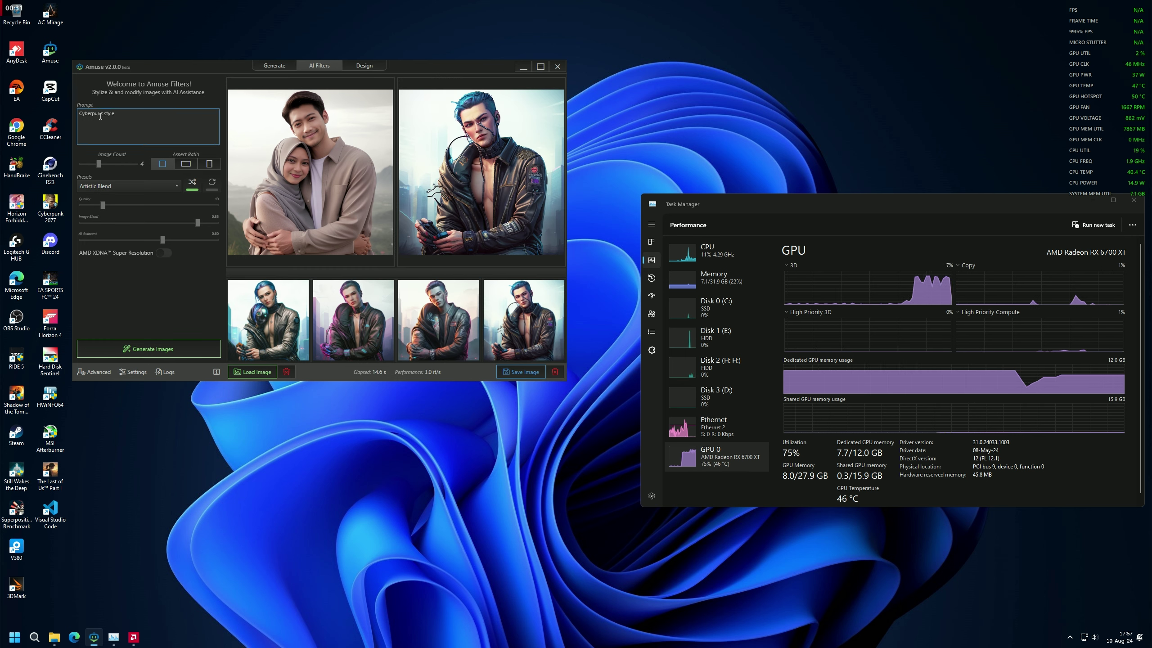
{"action": "left_click_drag", "start_coordinate": [104, 114], "coordinate": [63, 119]}
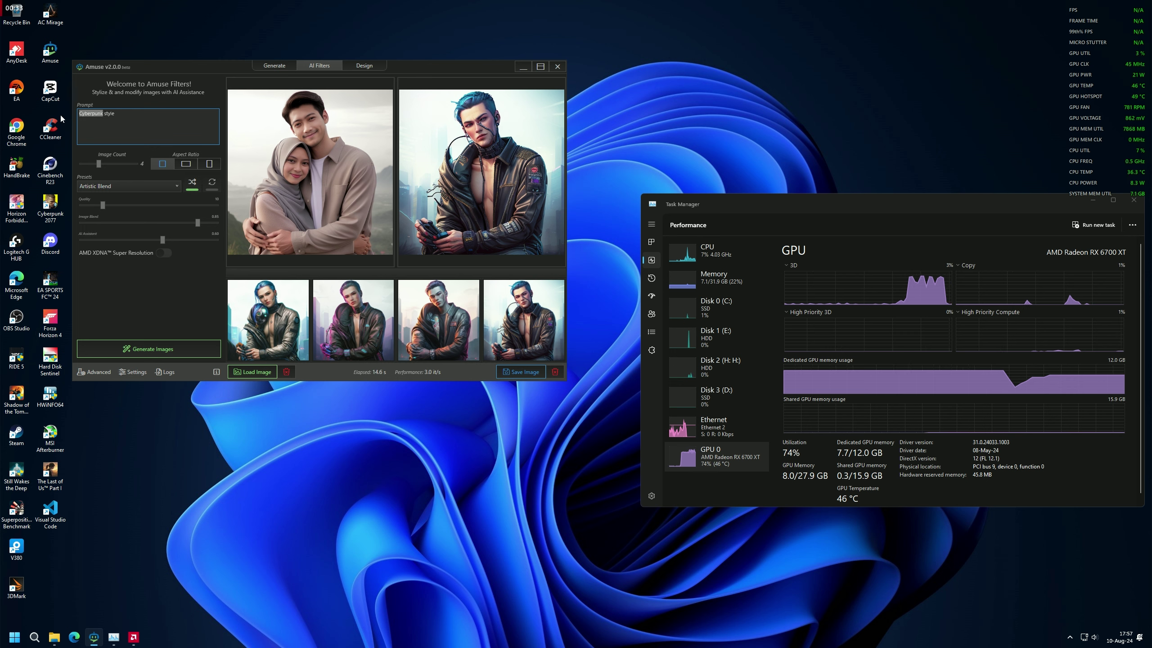
{"action": "type", "text": "Assassi"}
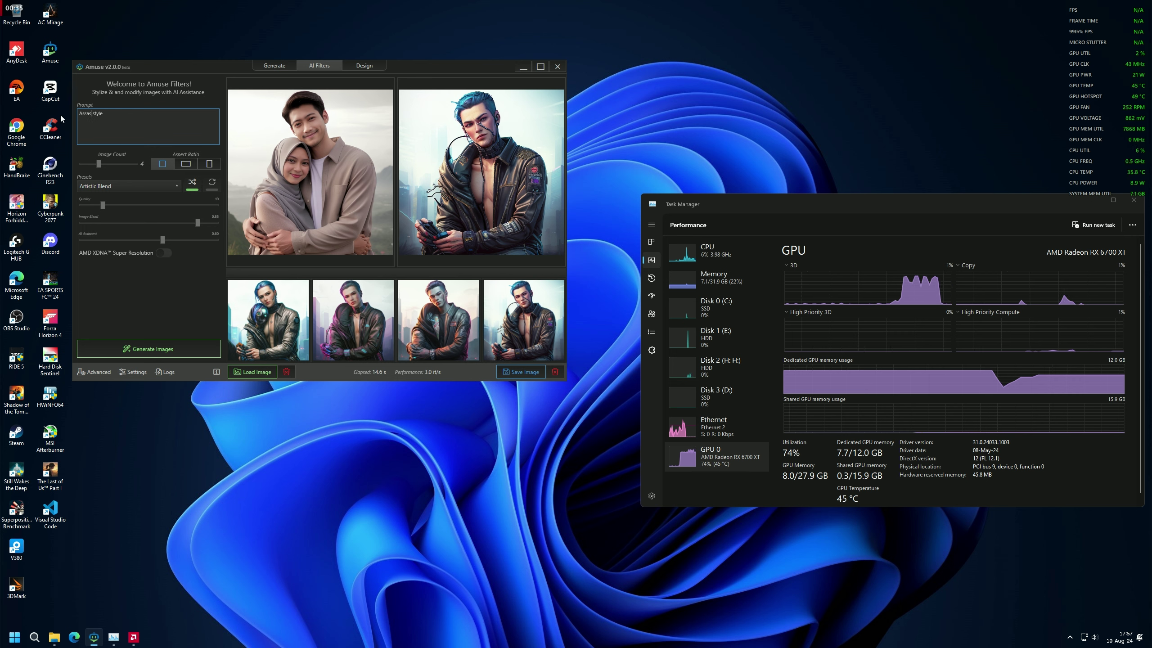
{"action": "type", "text": "n Mirage"}
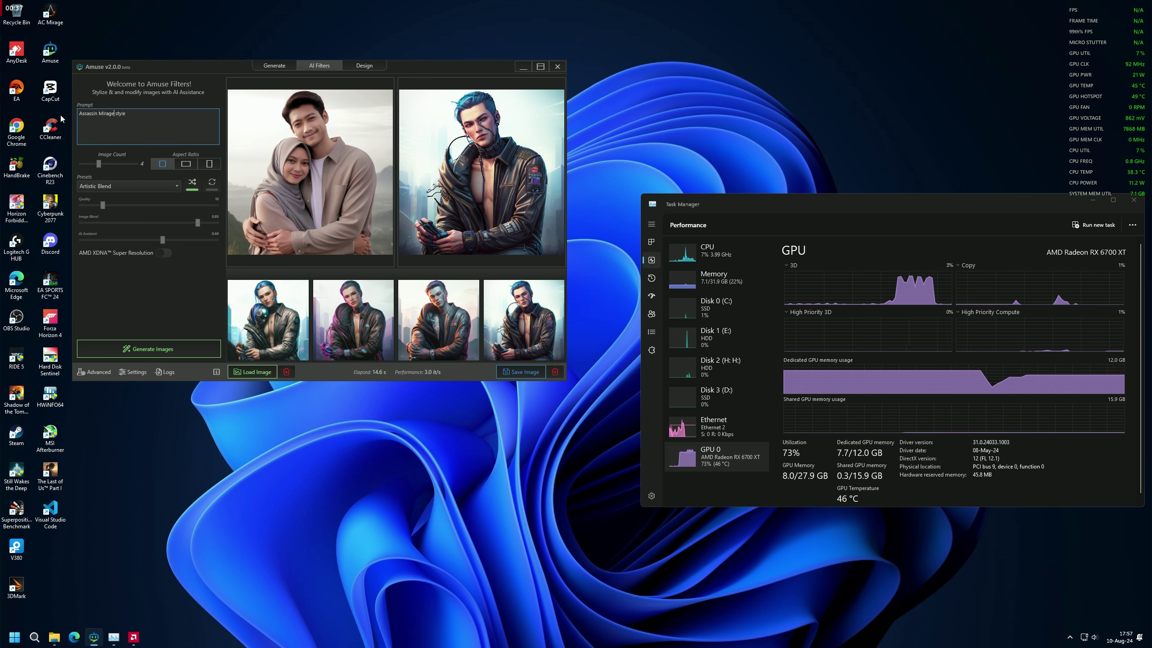
Step: Generate four filtered images from the couple photo with the "Assassin Mirage style" prompt and preview each result
{"action": "left_click", "coordinate": [150, 349]}
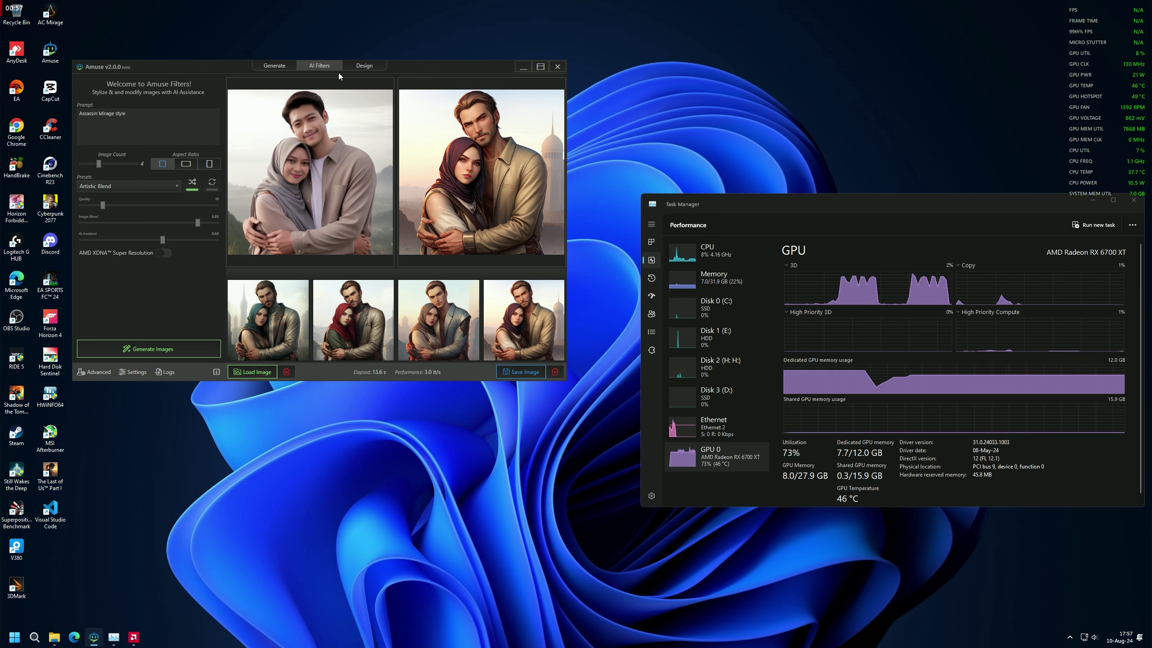
{"action": "left_click", "coordinate": [272, 318]}
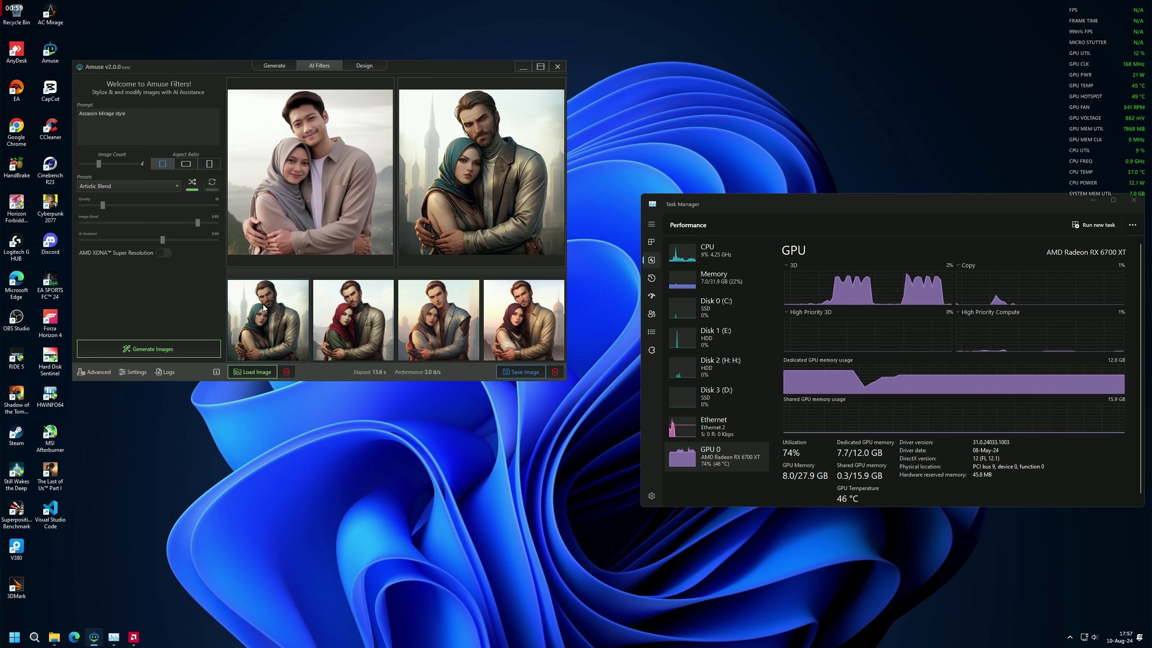
{"action": "left_click", "coordinate": [353, 313]}
{"action": "left_click", "coordinate": [439, 309]}
{"action": "left_click", "coordinate": [521, 300]}
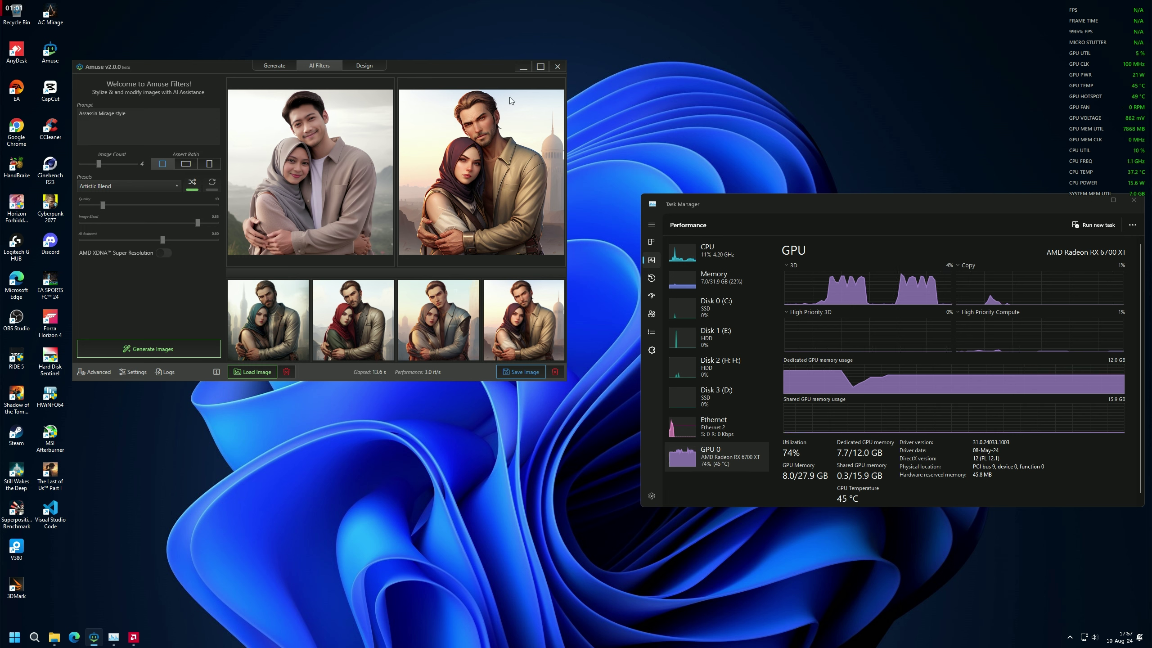
Step: Enlarge the Amuse window to full screen and compare the four Assassin Mirage results with the original photo
{"action": "left_click", "coordinate": [540, 66]}
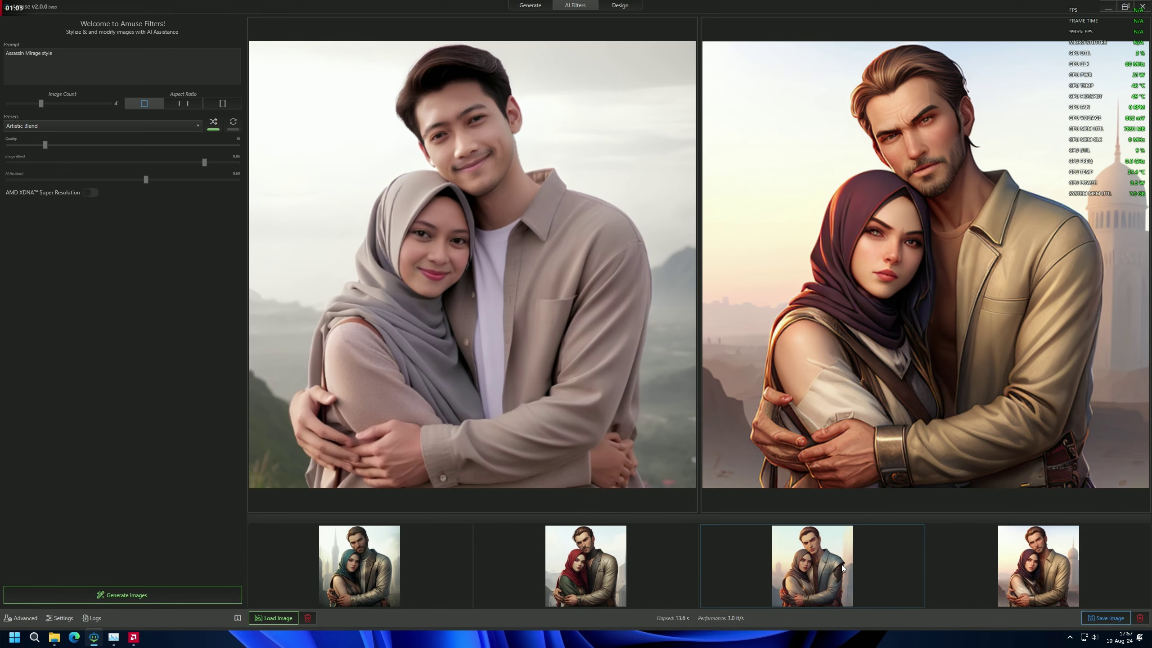
{"action": "left_click", "coordinate": [812, 566]}
{"action": "left_click", "coordinate": [1039, 566]}
{"action": "left_click", "coordinate": [597, 579]}
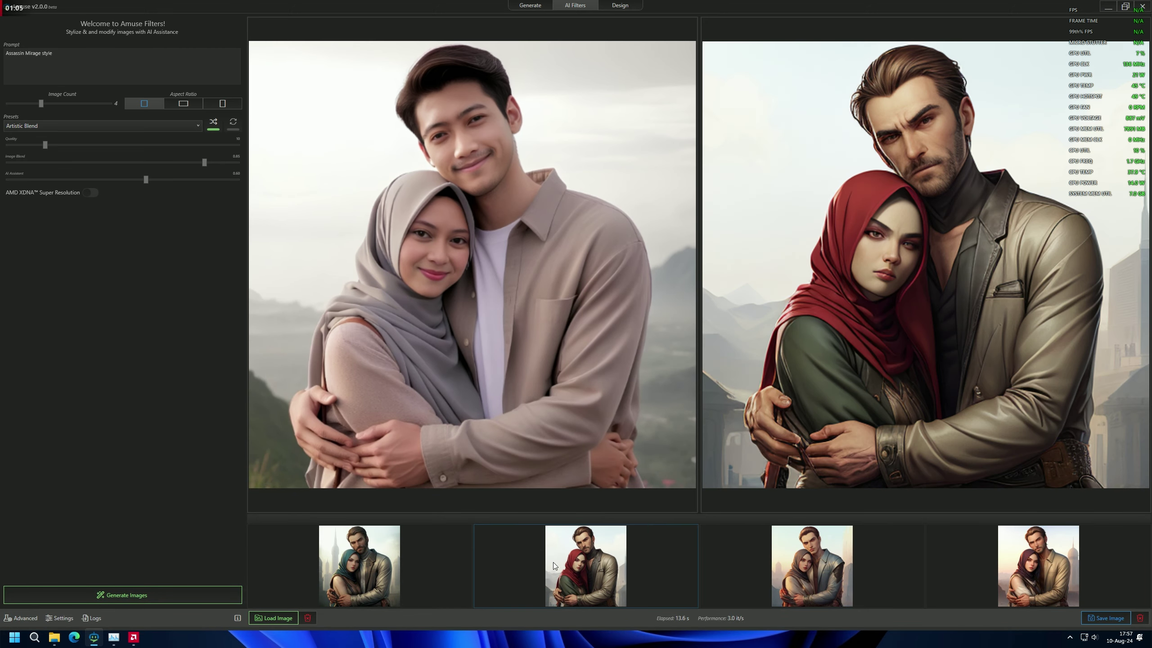
{"action": "left_click", "coordinate": [441, 571]}
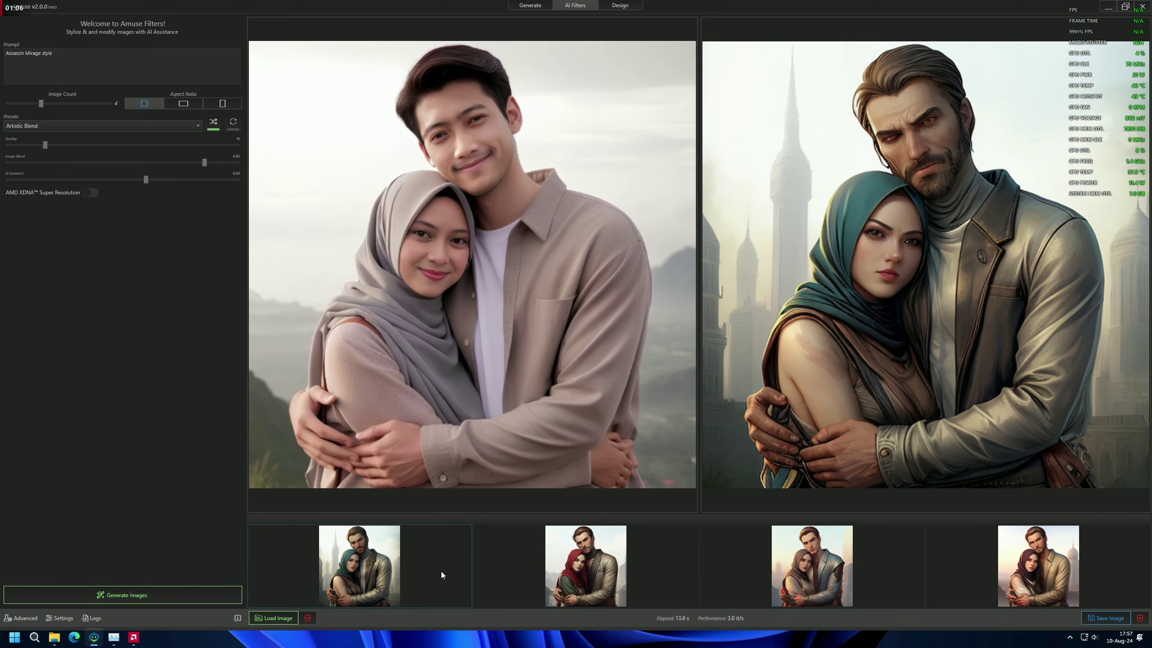
{"action": "left_click", "coordinate": [576, 583]}
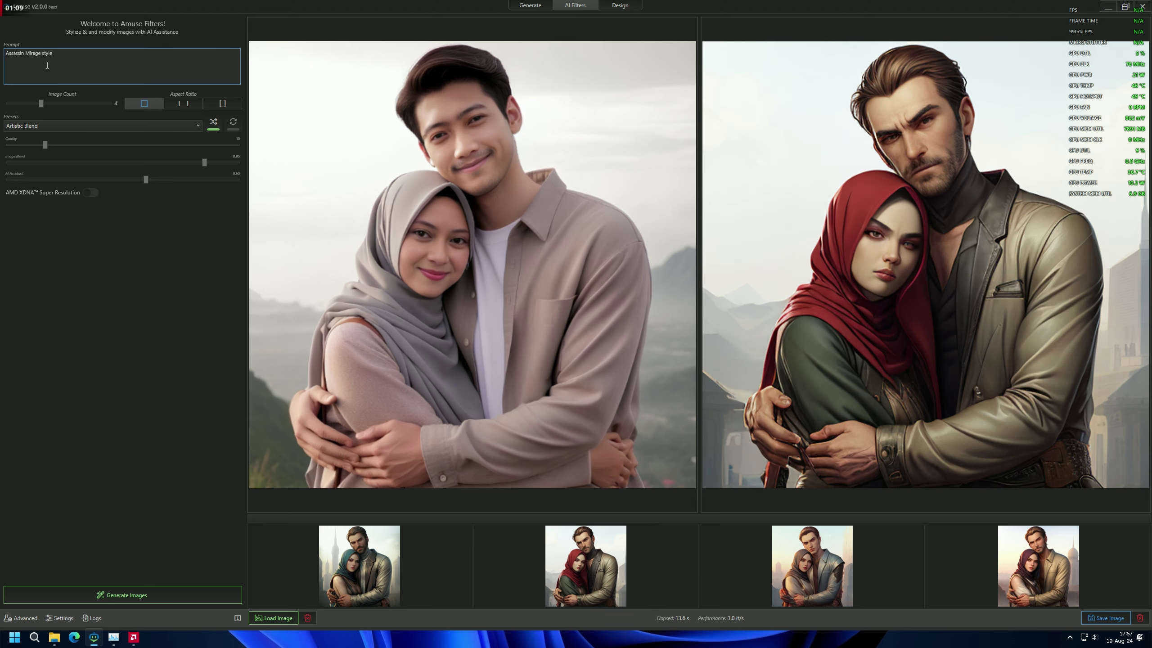
Step: Change the prompt to "Red Dead Redemption style", restore the smaller window and generate four filtered images
{"action": "left_click_drag", "start_coordinate": [31, 55], "coordinate": [1, 62]}
{"action": "type", "text": "Red Dead Redemption"}
{"action": "left_click", "coordinate": [502, 434]}
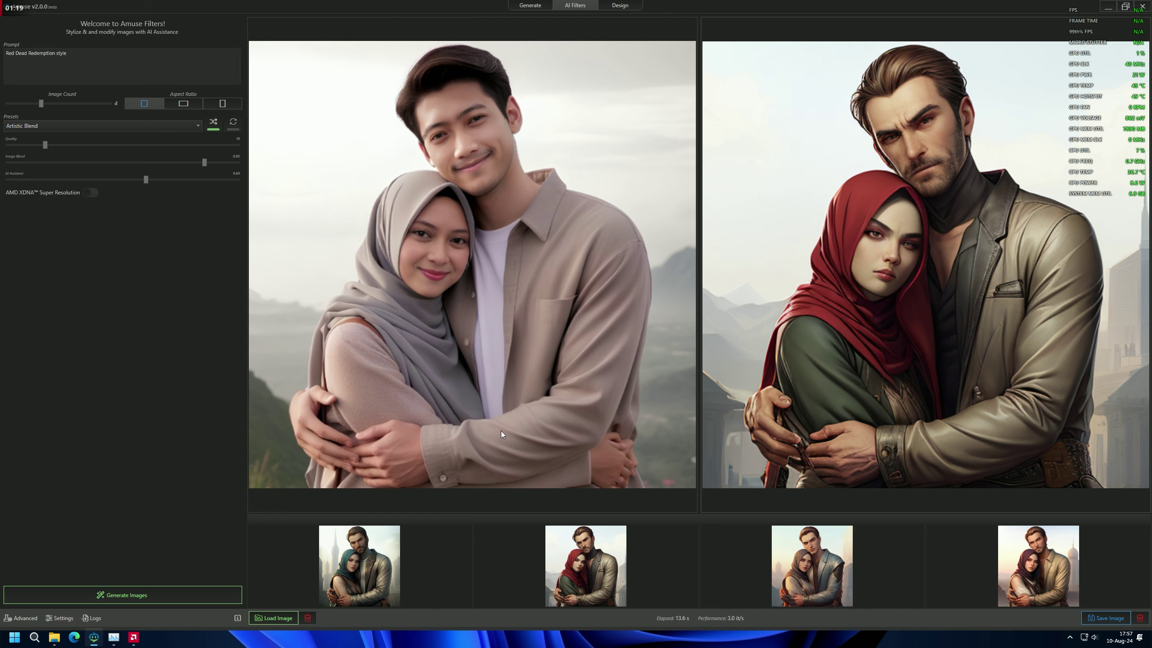
{"action": "left_click", "coordinate": [1126, 6]}
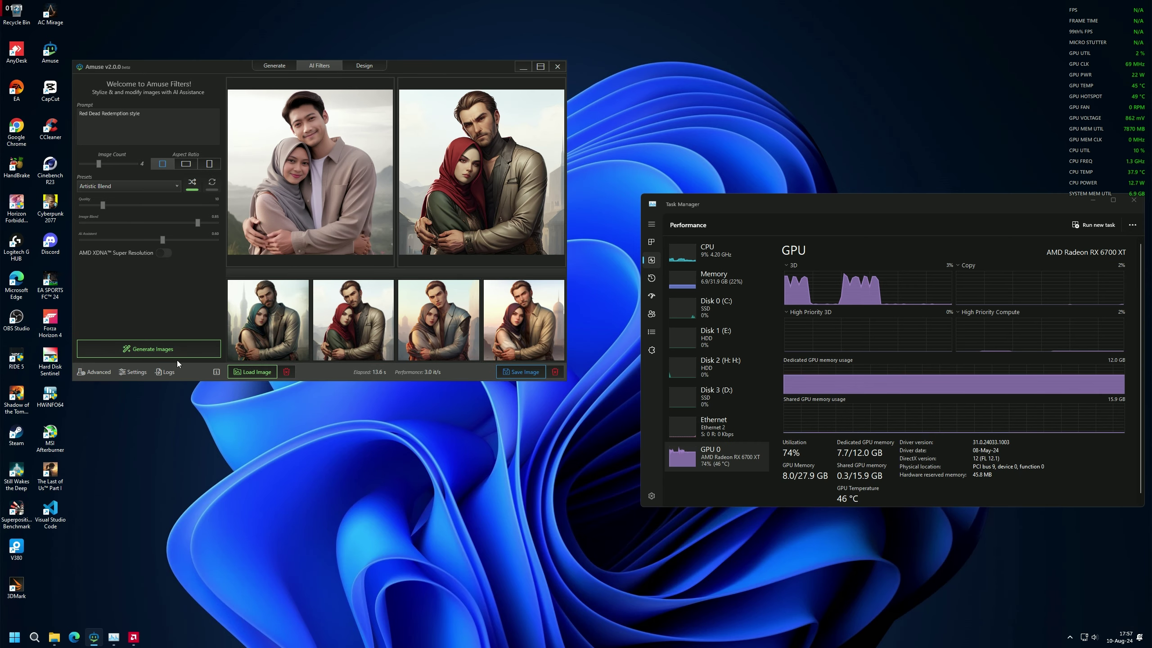
{"action": "left_click", "coordinate": [201, 350]}
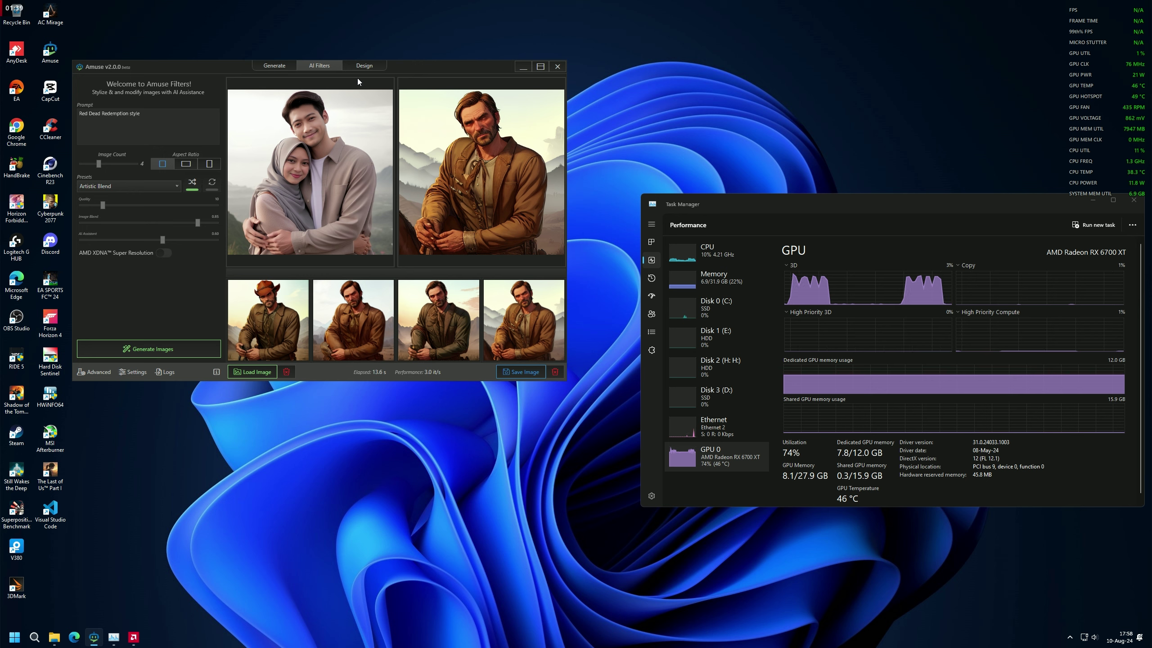
Step: In the Design mode, sketch two mountains, a sun with rays, two birds and a widening path in grey on the blank canvas
{"action": "left_click", "coordinate": [368, 67]}
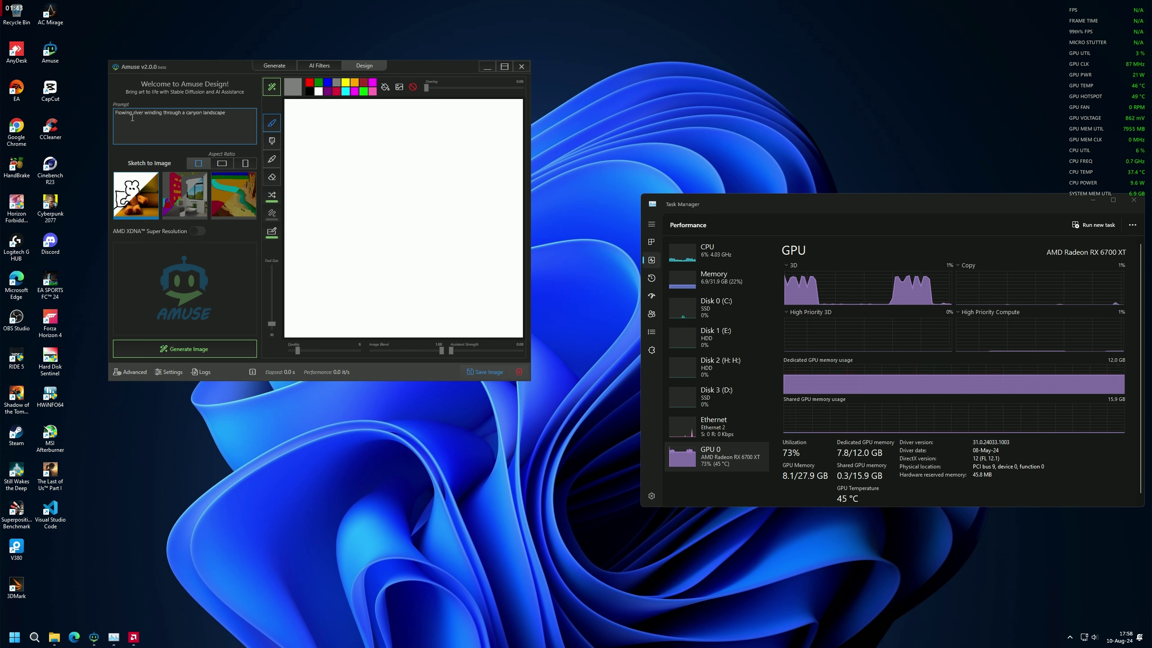
{"action": "left_click", "coordinate": [227, 124]}
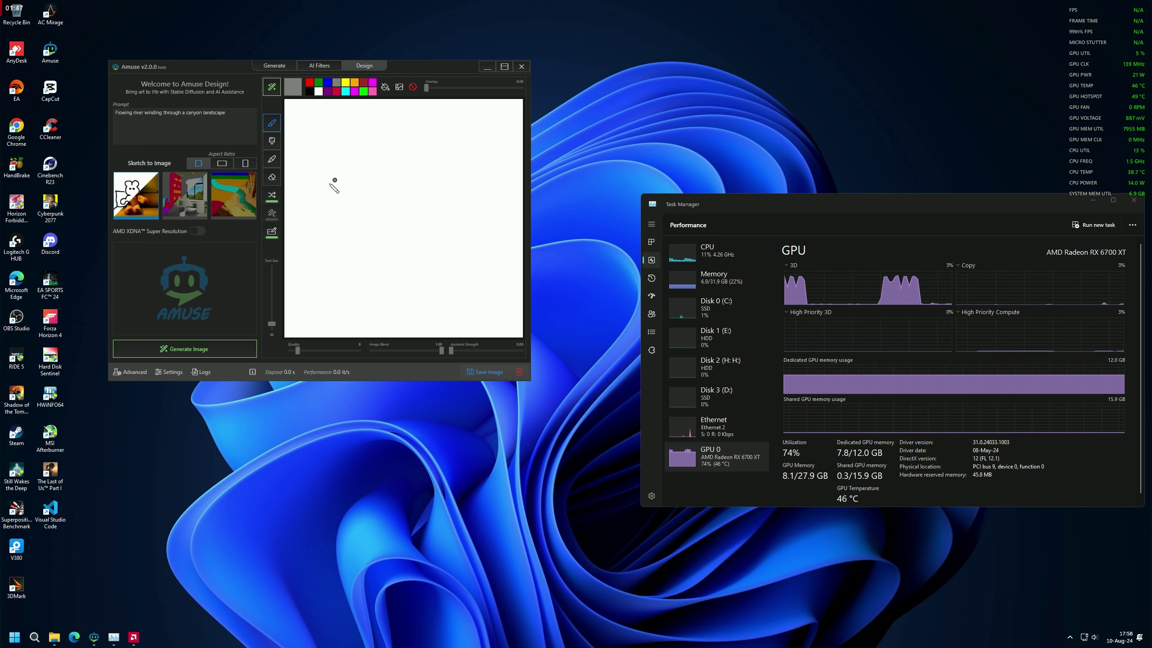
{"action": "mouse_move", "coordinate": [285, 225]}
{"action": "left_mouse_down"}
{"action": "mouse_move", "coordinate": [353, 189]}
{"action": "mouse_move", "coordinate": [416, 232]}
{"action": "mouse_move", "coordinate": [389, 214]}
{"action": "mouse_move", "coordinate": [460, 178]}
{"action": "mouse_move", "coordinate": [526, 212]}
{"action": "left_mouse_up"}
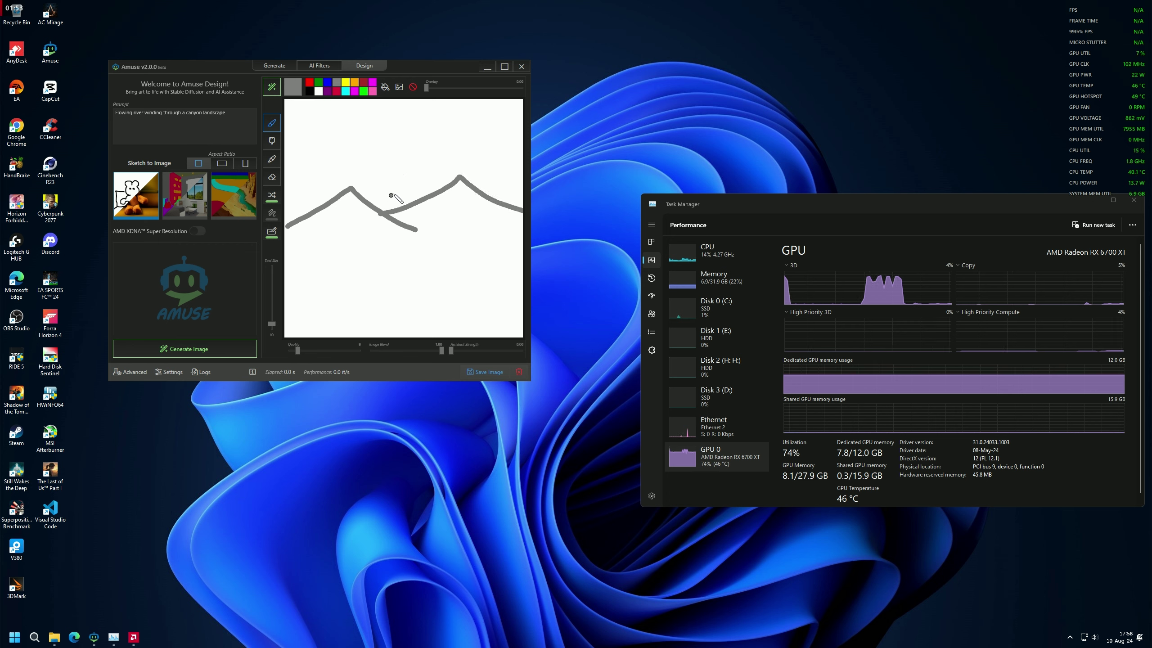
{"action": "left_click", "coordinate": [414, 150]}
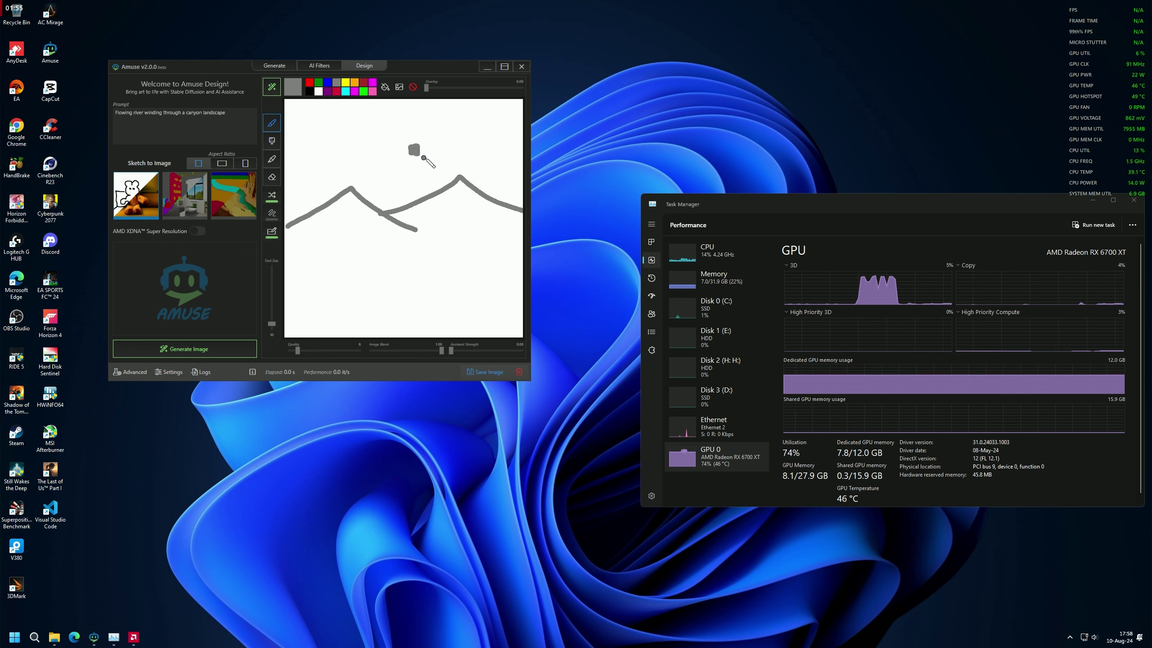
{"action": "mouse_move", "coordinate": [428, 160]}
{"action": "left_mouse_down"}
{"action": "mouse_move", "coordinate": [436, 167]}
{"action": "mouse_move", "coordinate": [417, 173]}
{"action": "mouse_move", "coordinate": [388, 168]}
{"action": "mouse_move", "coordinate": [442, 127]}
{"action": "mouse_move", "coordinate": [415, 120]}
{"action": "mouse_move", "coordinate": [324, 164]}
{"action": "mouse_move", "coordinate": [299, 150]}
{"action": "left_mouse_up"}
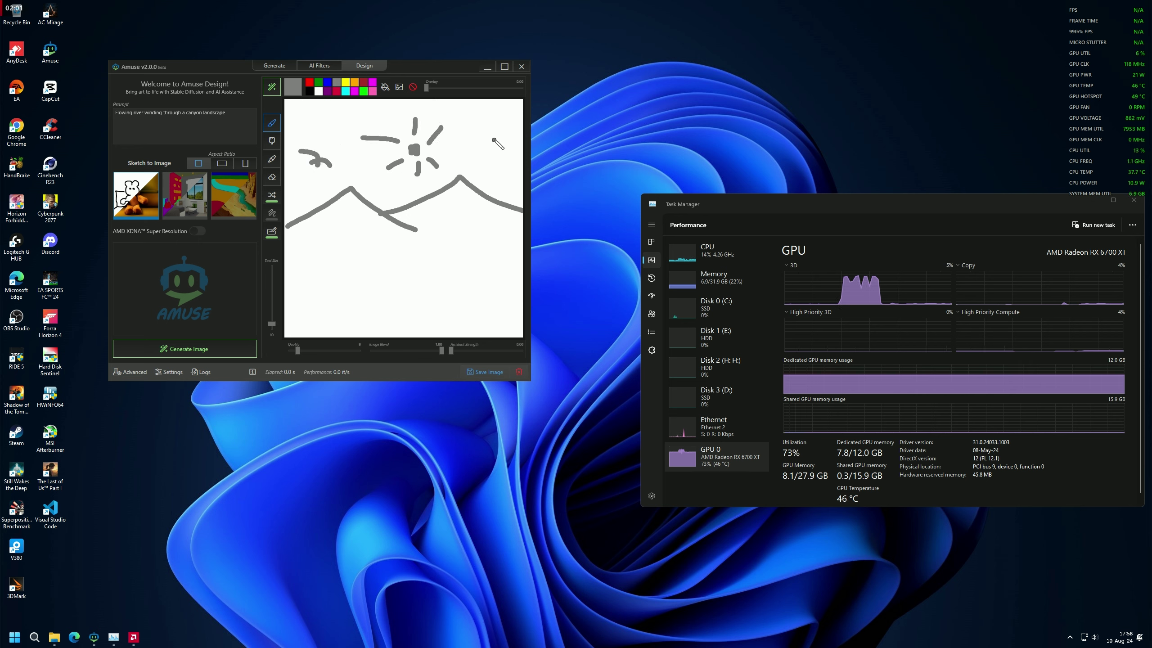
{"action": "left_click_drag", "start_coordinate": [494, 136], "coordinate": [475, 130]}
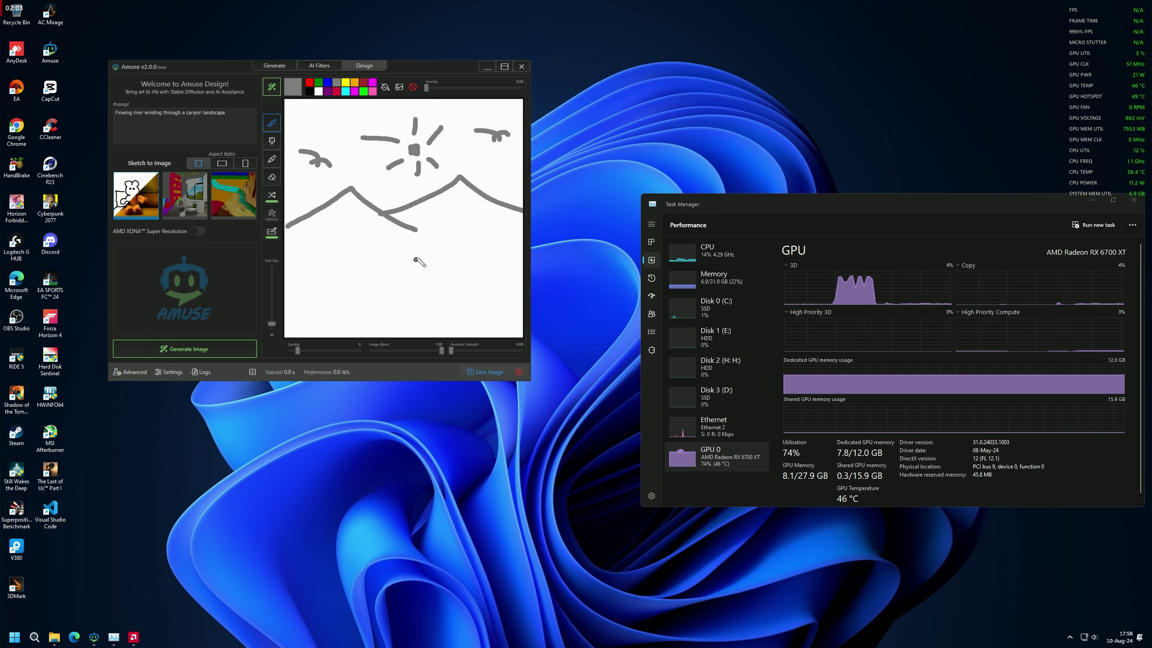
{"action": "left_click_drag", "start_coordinate": [417, 232], "coordinate": [317, 330]}
{"action": "left_click_drag", "start_coordinate": [421, 230], "coordinate": [373, 333]}
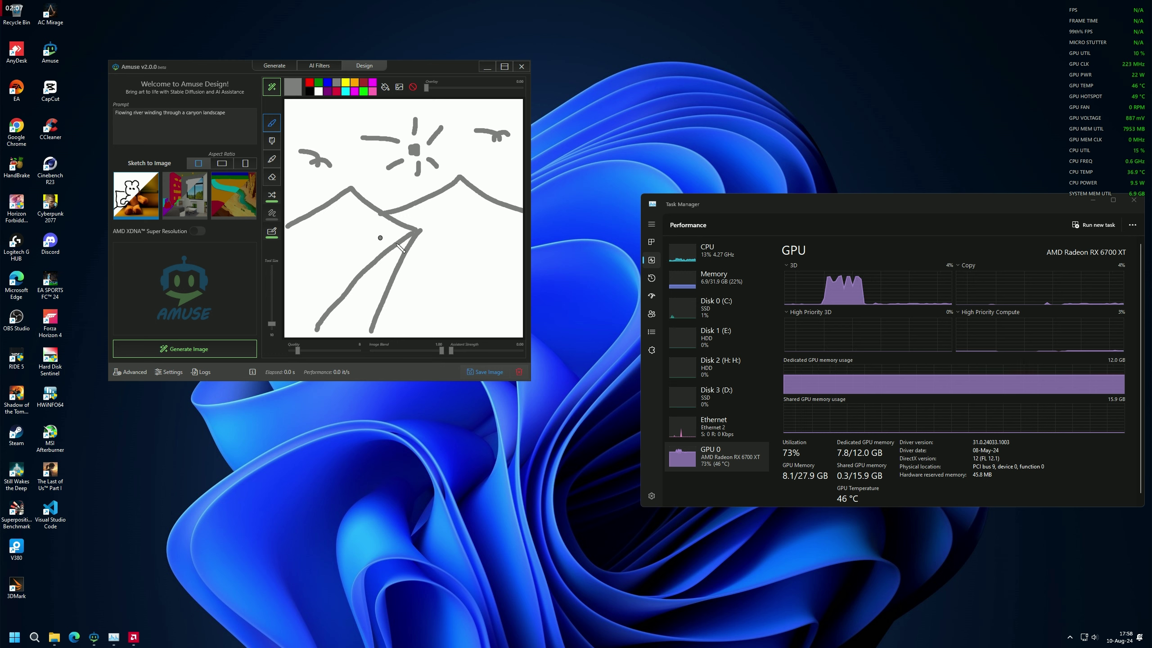
Step: Generate an image from the sketch with the canyon river prompt, downloading the required Control - Scribble model
{"action": "left_click", "coordinate": [195, 350]}
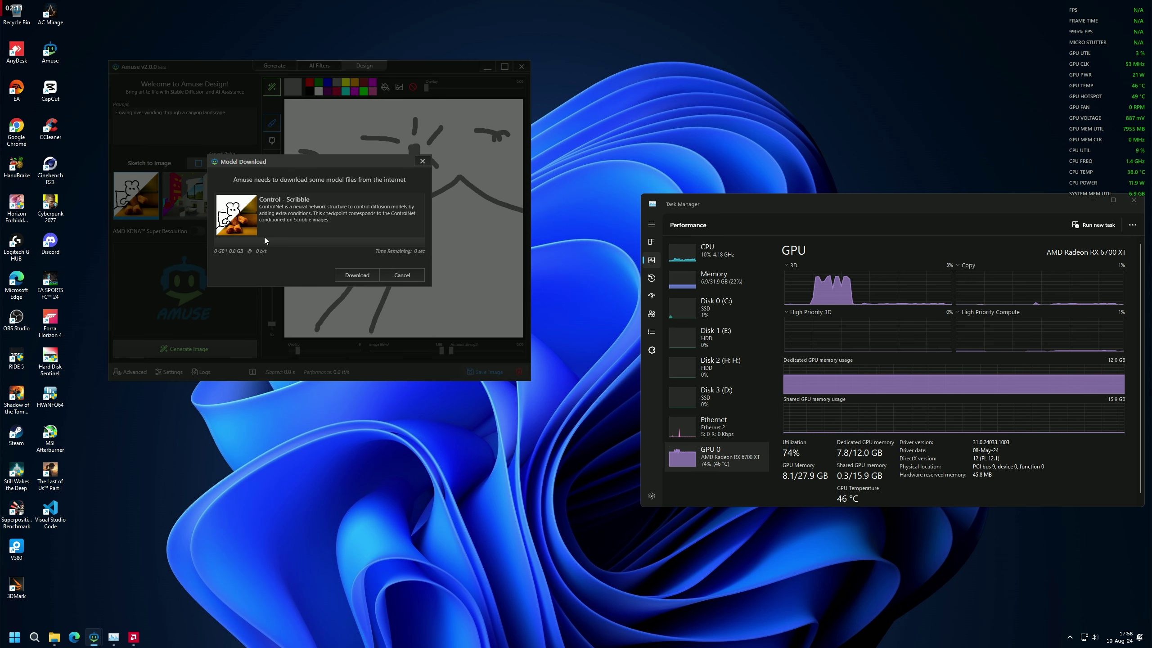
{"action": "left_click", "coordinate": [337, 272]}
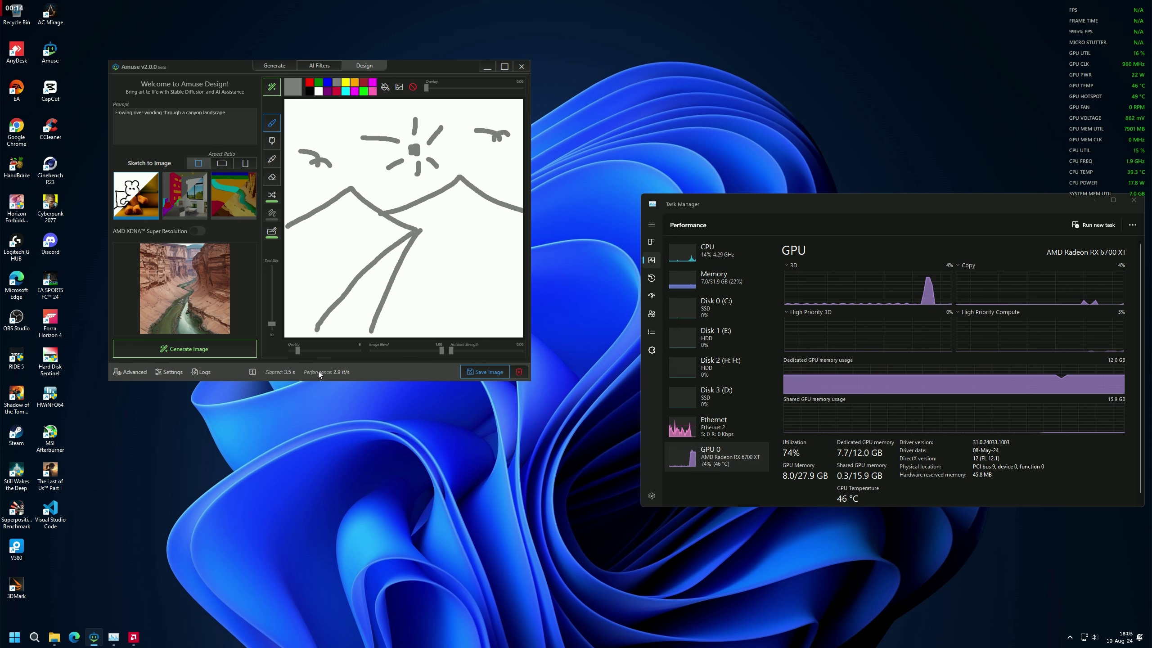
Step: Change the Design prompt to "a mountain landscape" and generate a new image from the sketch
{"action": "left_click", "coordinate": [236, 119]}
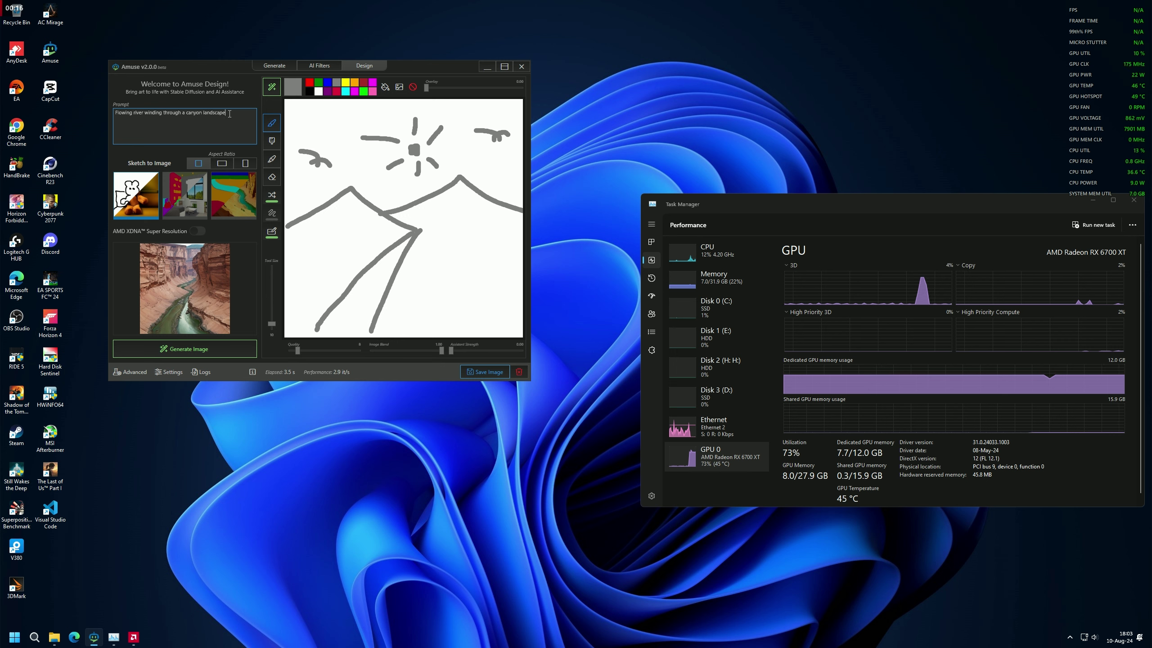
{"action": "left_click_drag", "start_coordinate": [229, 114], "coordinate": [101, 119]}
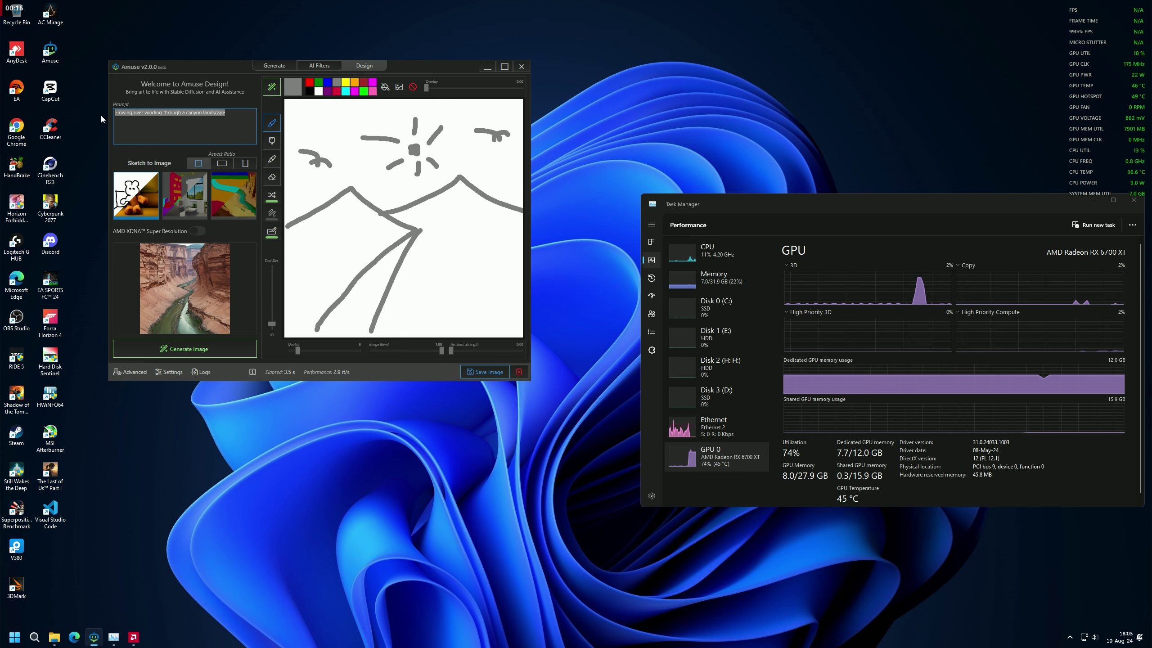
{"action": "left_click", "coordinate": [196, 177]}
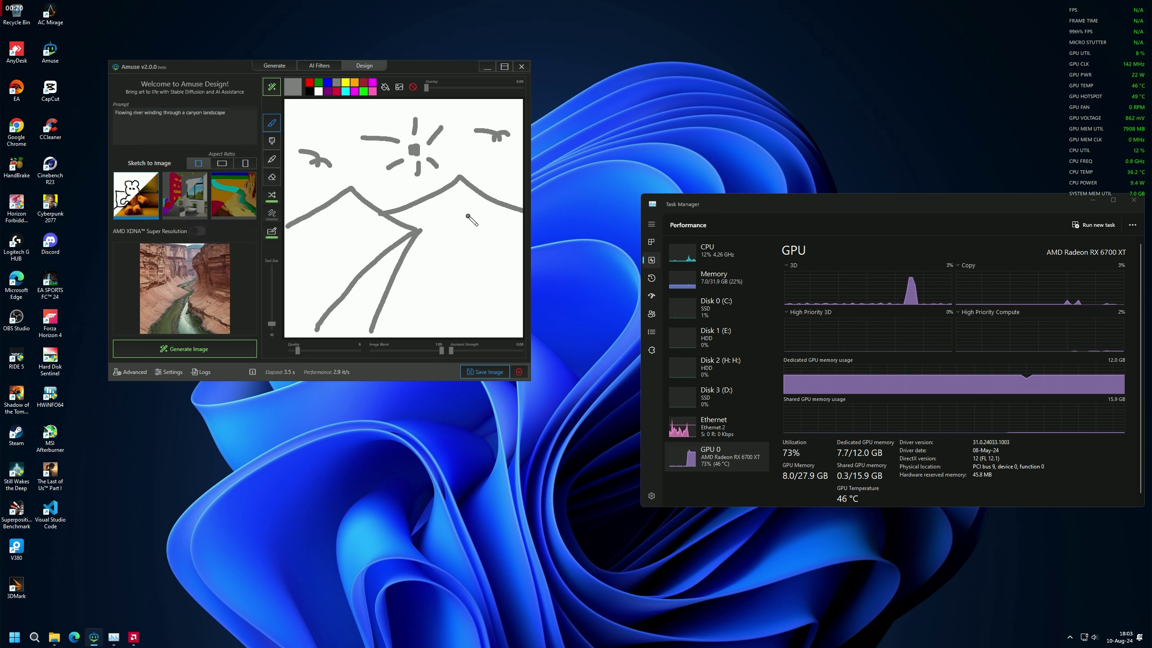
{"action": "left_click_drag", "start_coordinate": [225, 113], "coordinate": [99, 119]}
{"action": "left_click", "coordinate": [203, 116]}
{"action": "key", "text": "BackSpace"}
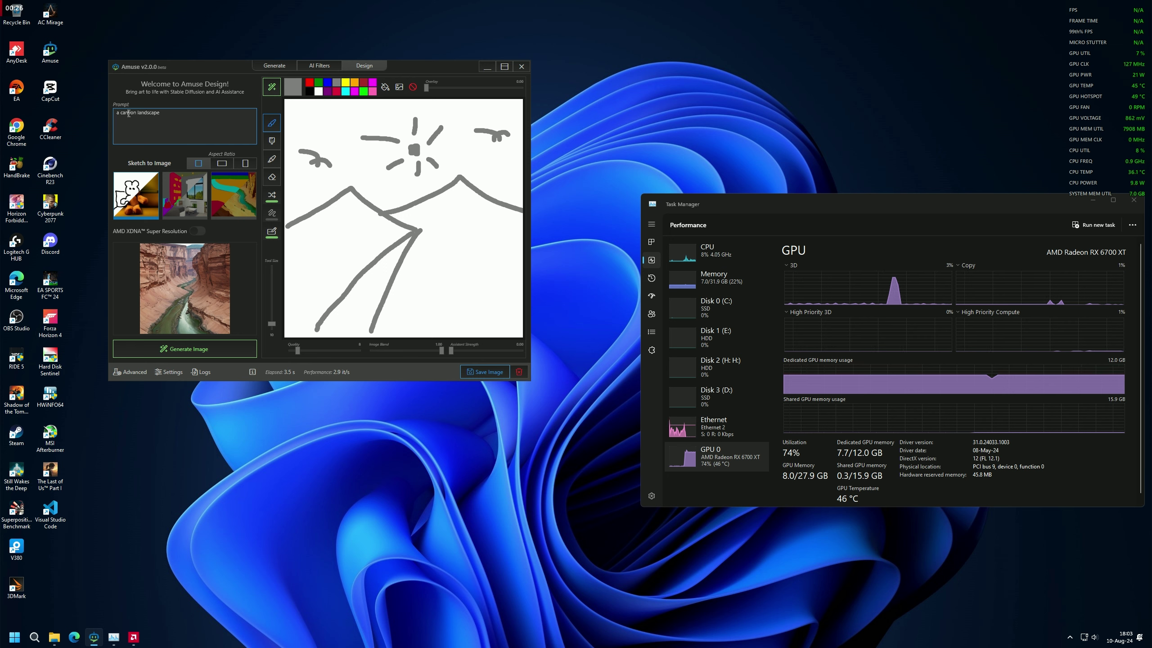
{"action": "double_click", "coordinate": [128, 112]}
{"action": "type", "text": "mounta"}
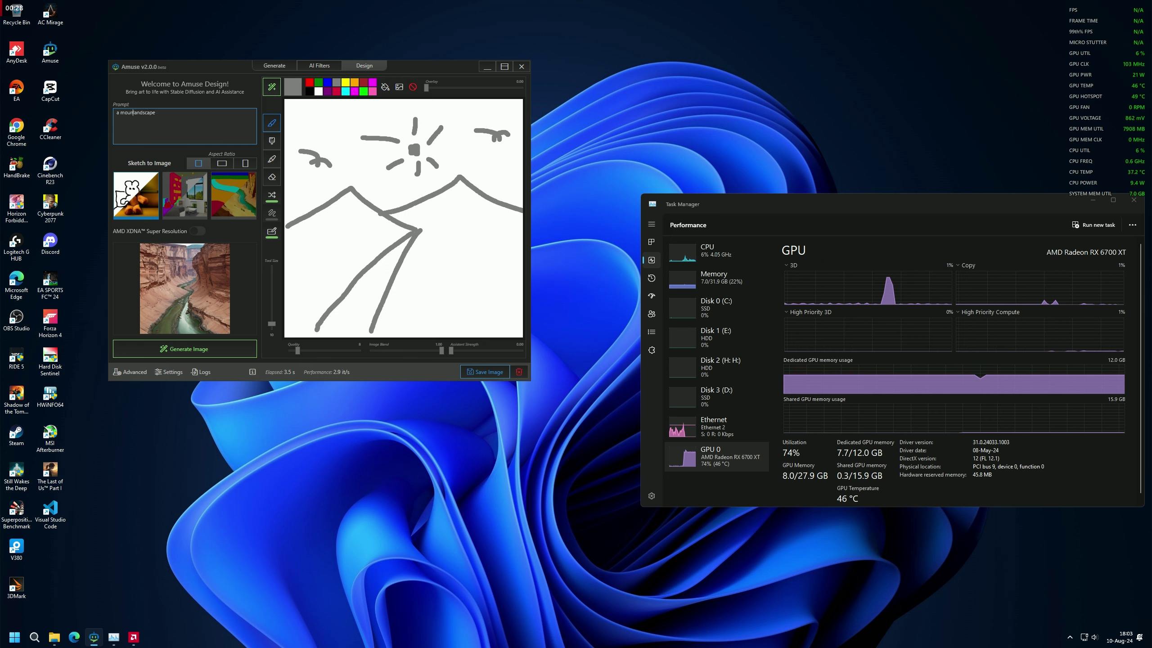
{"action": "type", "text": "in"}
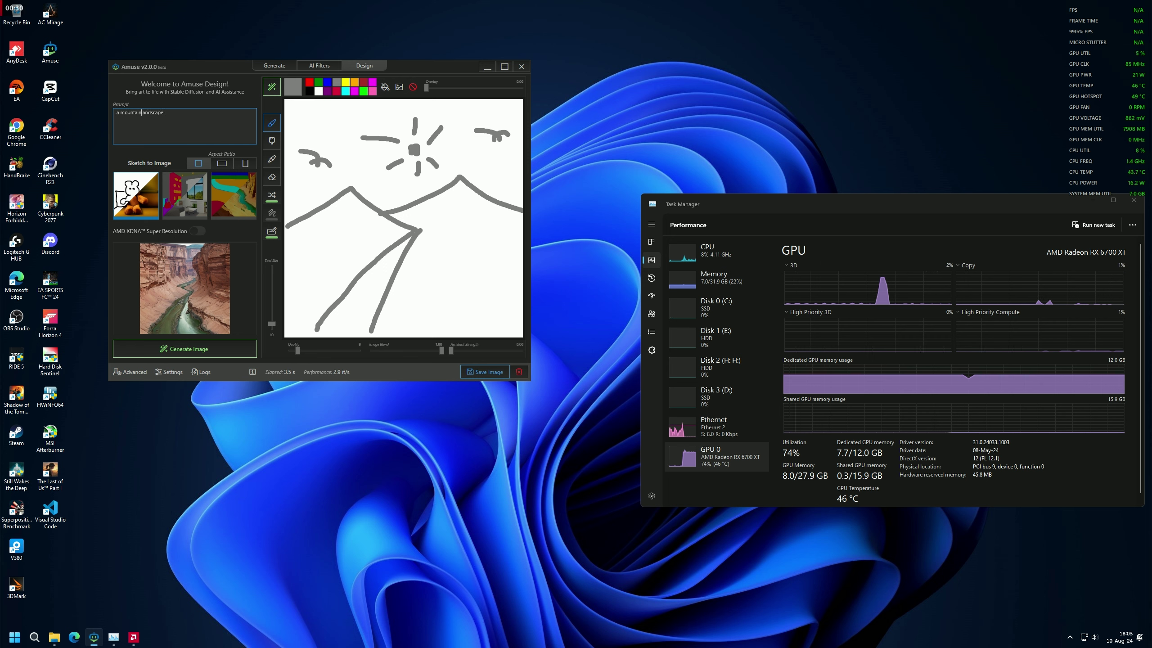
{"action": "left_click", "coordinate": [194, 350]}
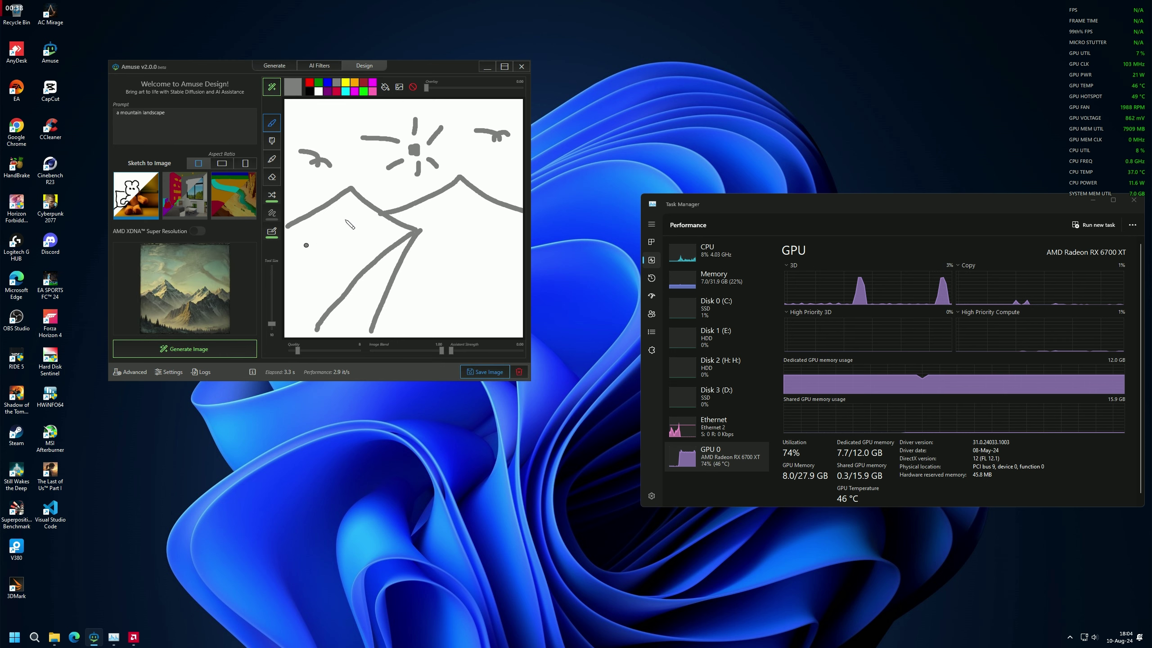
Step: Enlarge the Amuse window to full screen and change the Design prompt to "a cat in playground"
{"action": "left_click", "coordinate": [503, 66]}
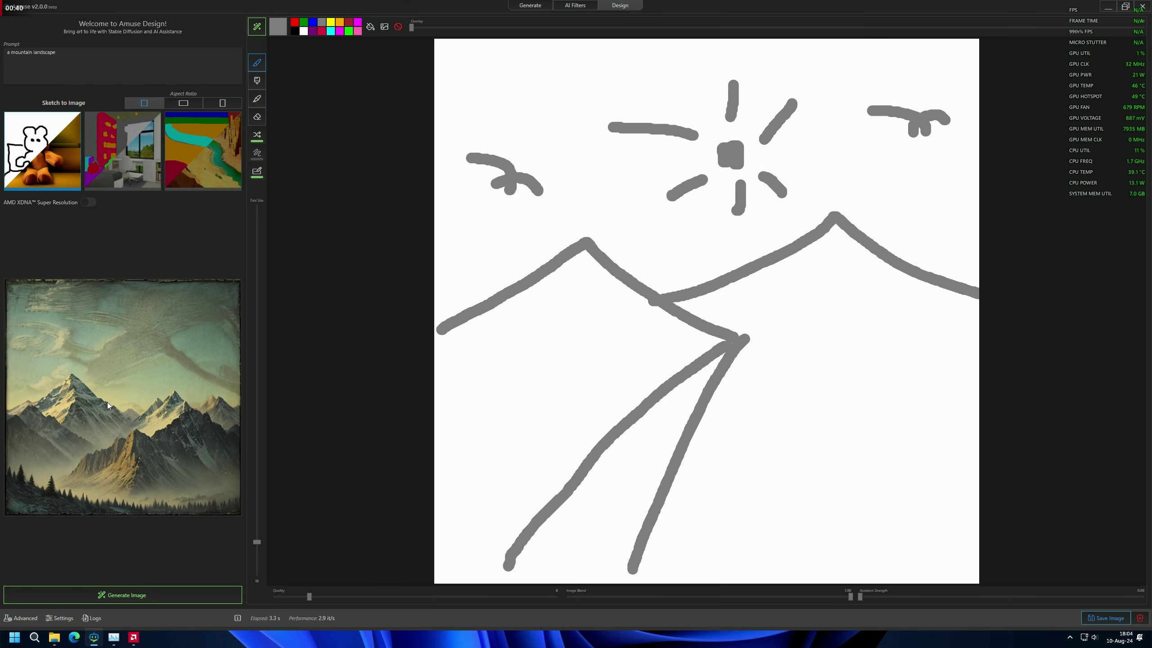
{"action": "left_click", "coordinate": [77, 54]}
{"action": "left_click_drag", "start_coordinate": [56, 53], "coordinate": [1, 54]}
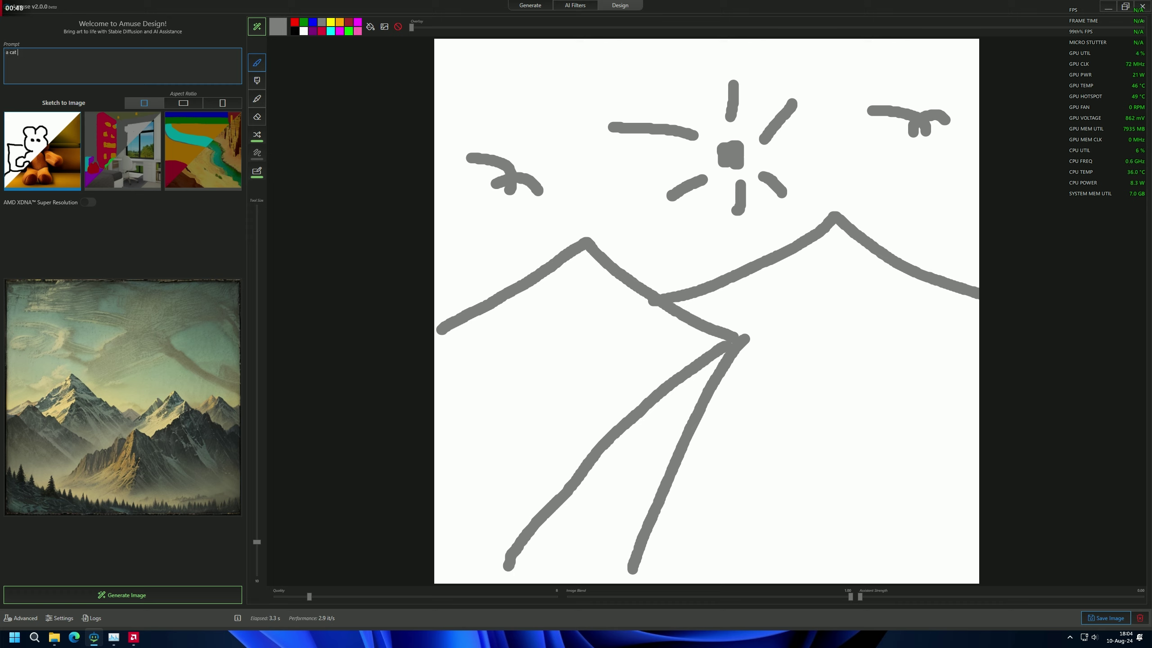
{"action": "type", "text": "a cat in playground"}
{"action": "left_click", "coordinate": [378, 186]}
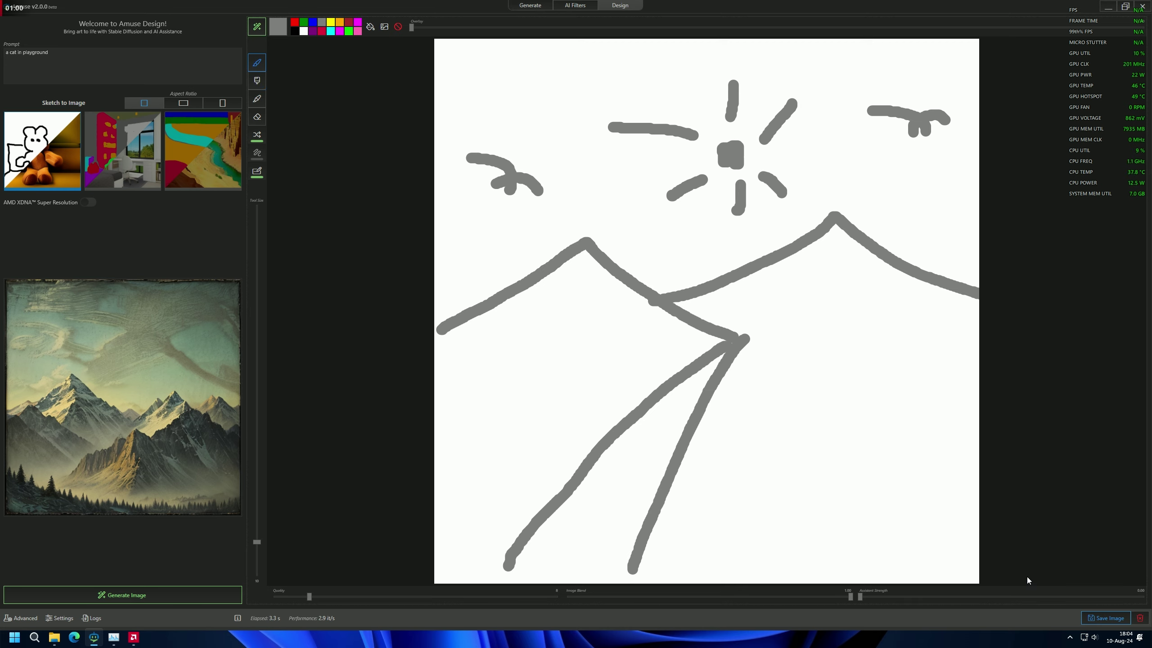
Step: Clear the generated image and draw an A-shaped figure in grey above the left mountain peak of the sketch
{"action": "left_click", "coordinate": [1140, 617]}
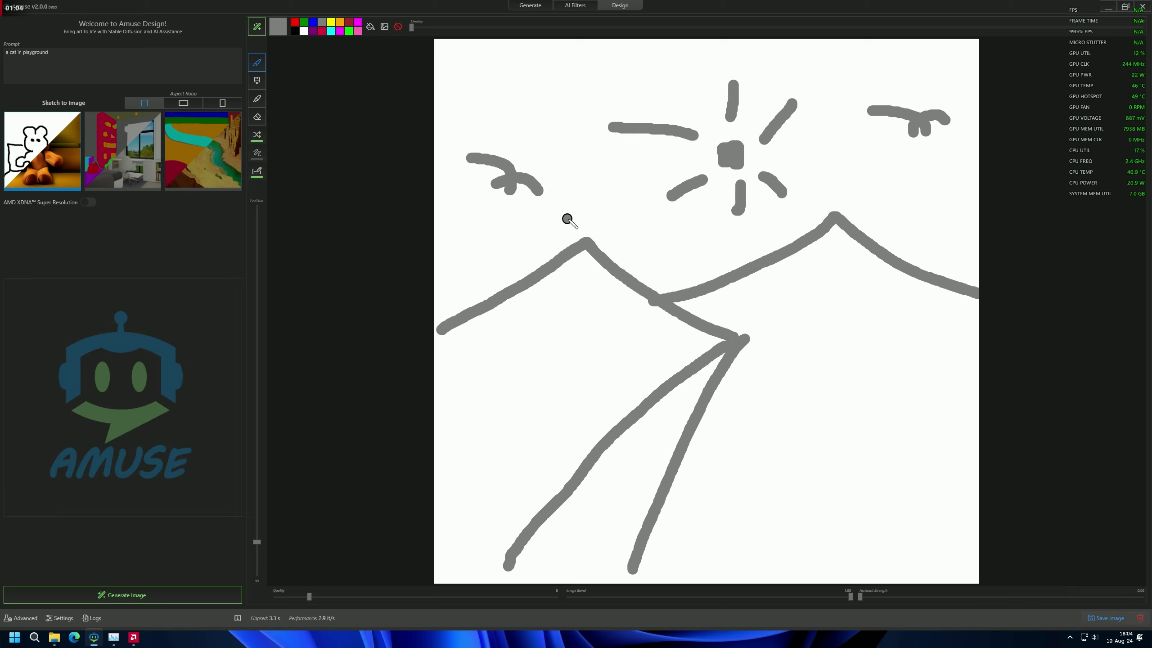
{"action": "left_click_drag", "start_coordinate": [579, 216], "coordinate": [637, 207]}
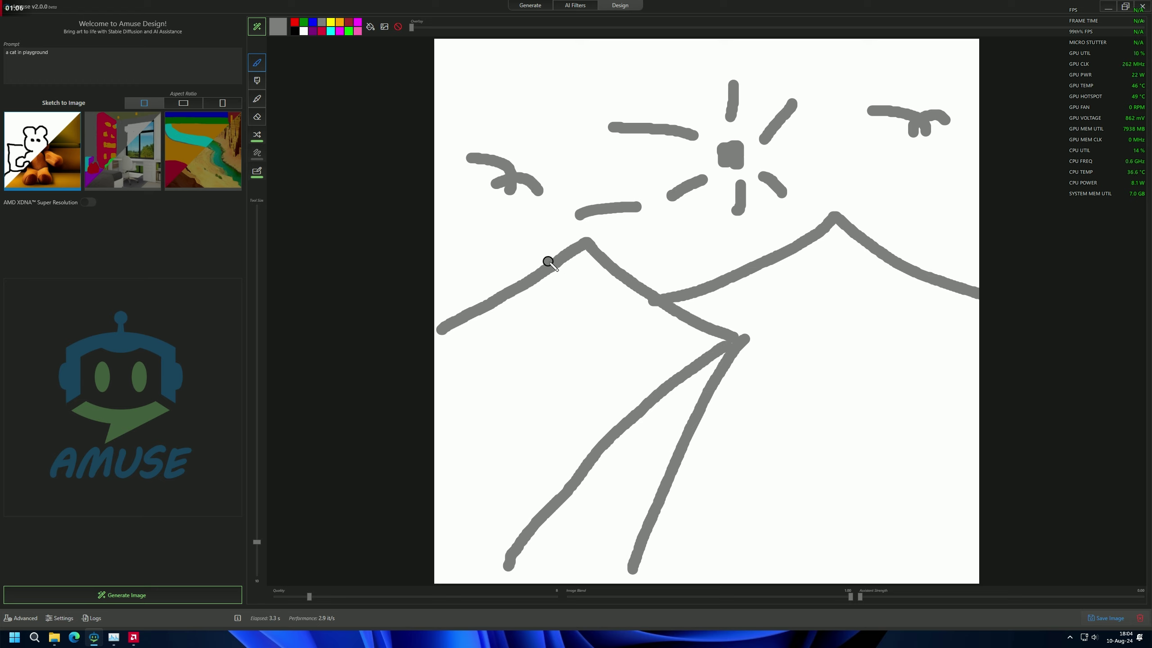
{"action": "mouse_move", "coordinate": [546, 257]}
{"action": "left_mouse_down"}
{"action": "mouse_move", "coordinate": [585, 184]}
{"action": "mouse_move", "coordinate": [622, 252]}
{"action": "left_mouse_up"}
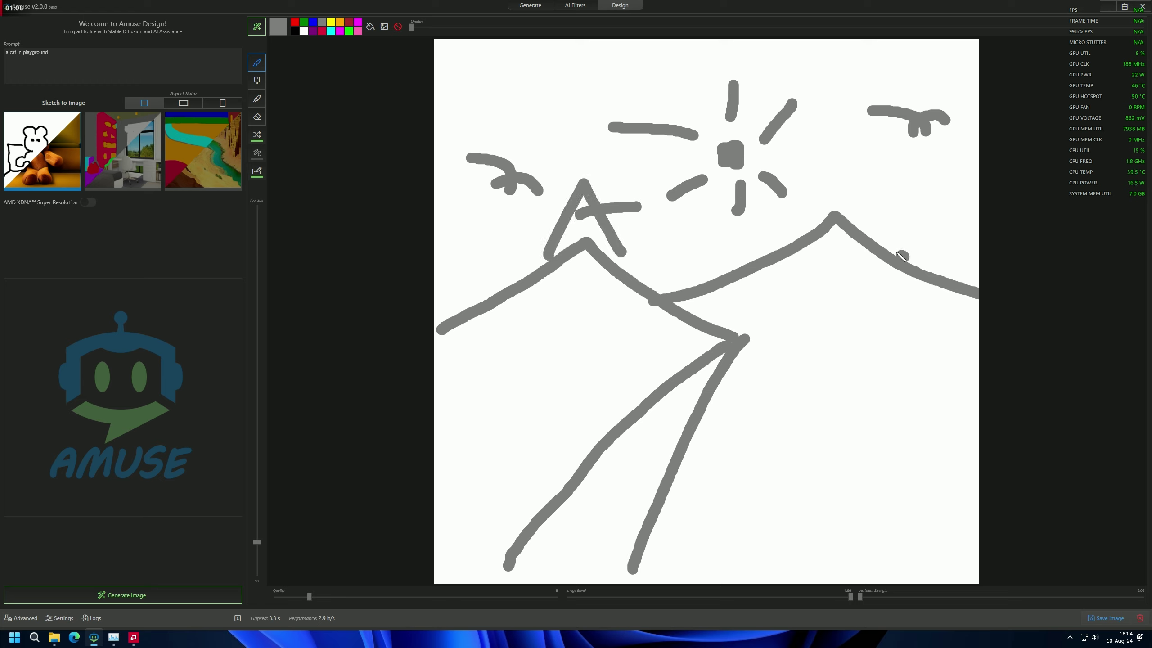